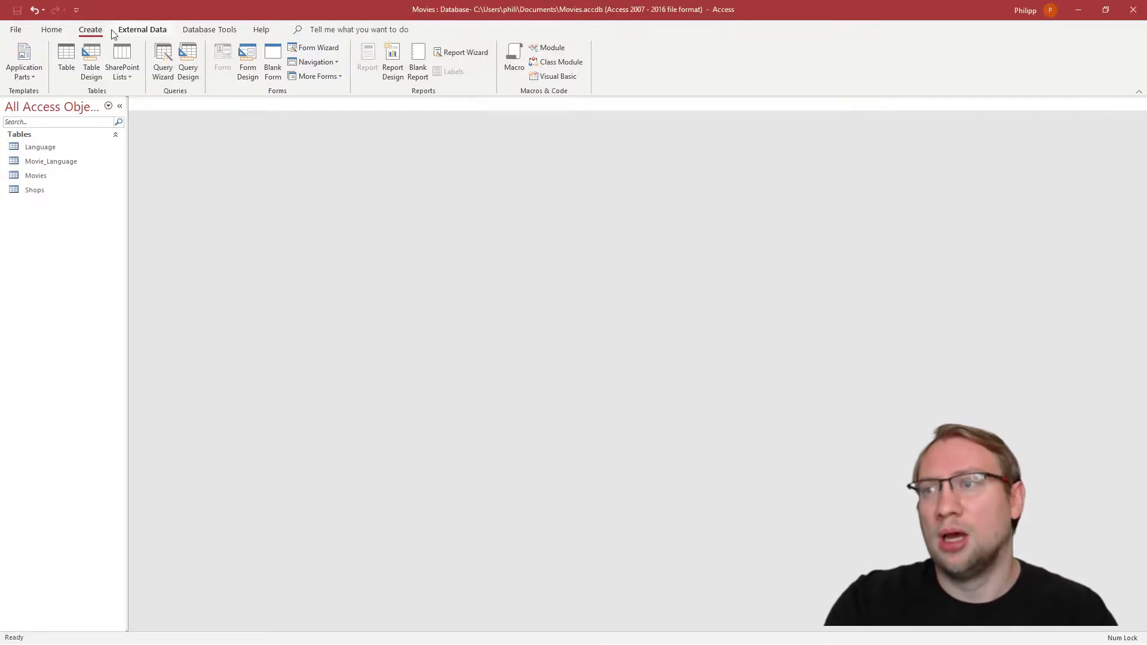
Step: Open the Relationships view and select all four tables to examine how they are linked
left_click(187, 30)
left_click(156, 59)
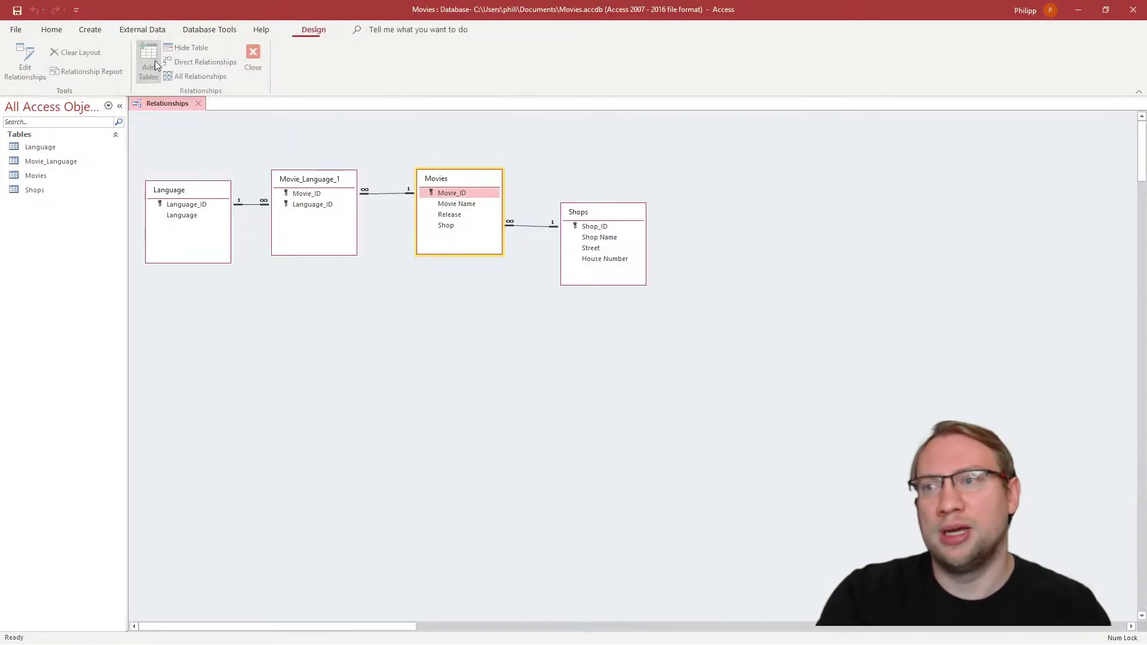
left_click_drag(660, 376, 143, 131)
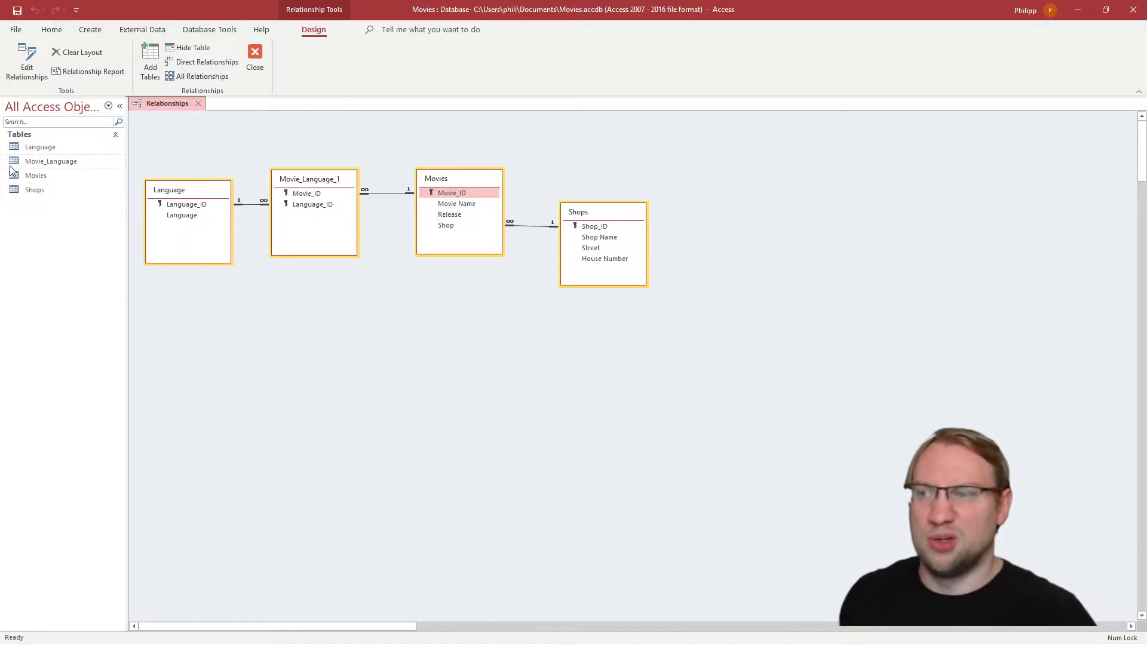
Step: Add a record to the Movies table with movie name Spiritwriter, release date 01.04.2020 and shop 2
double_click(36, 176)
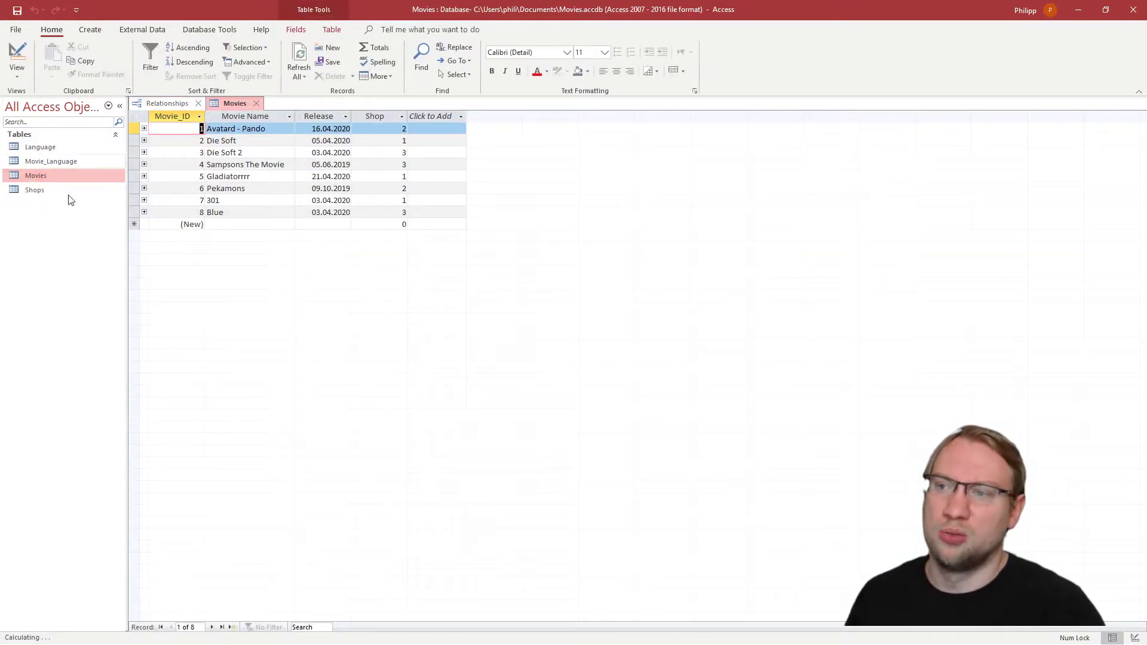
left_click(193, 225)
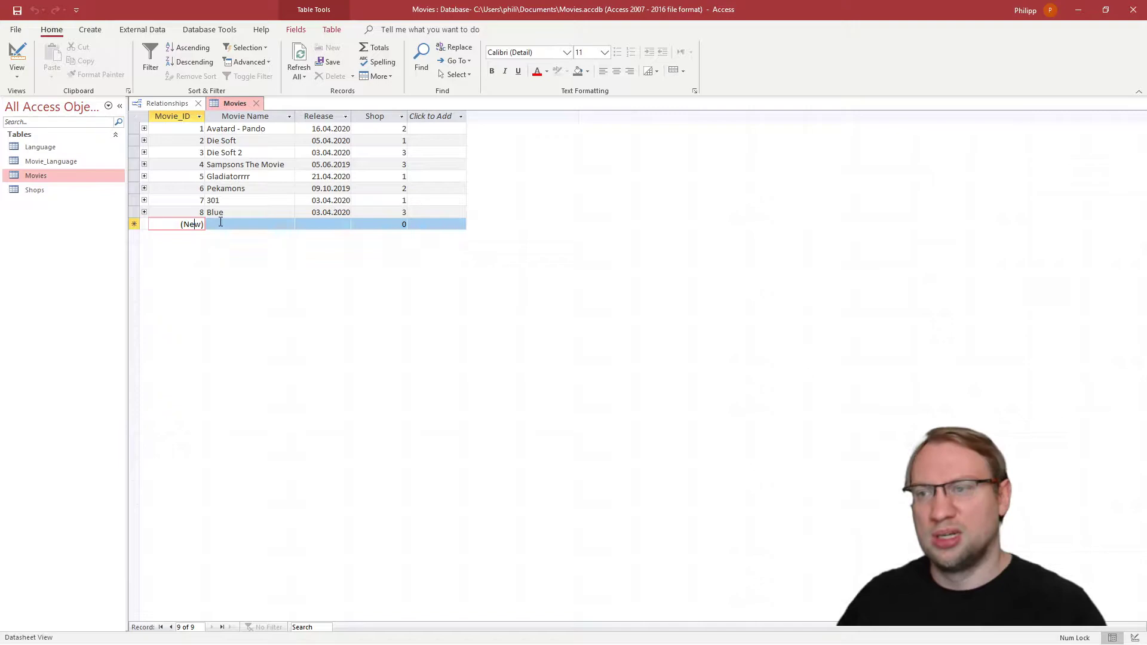
left_click(220, 222)
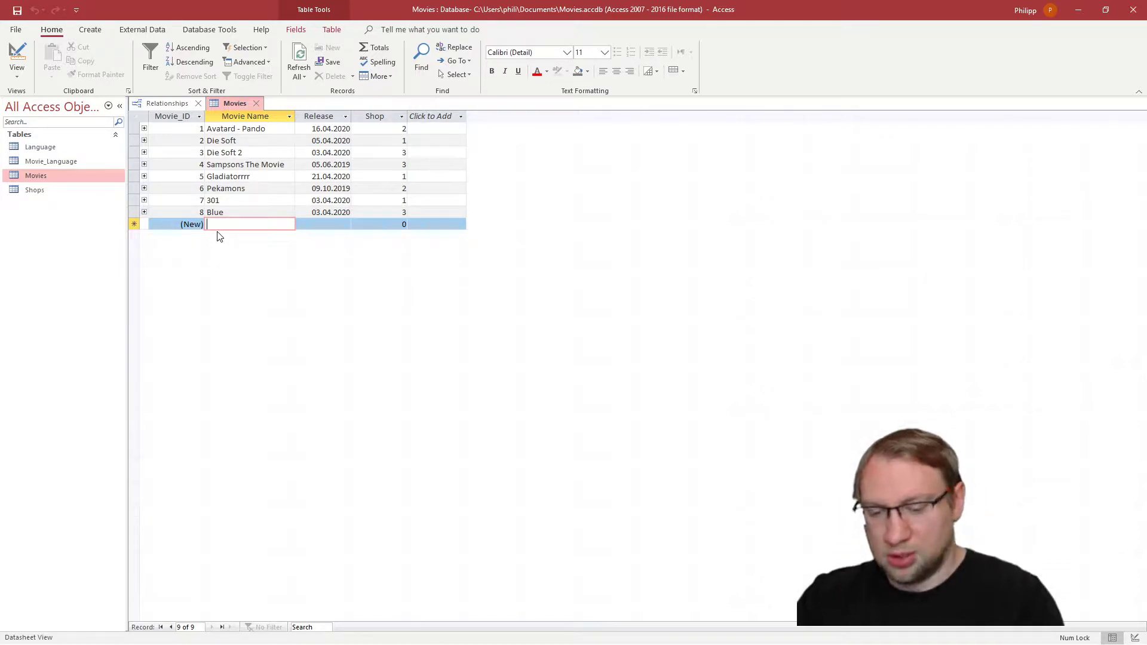
type("Spiritwriter")
left_click(347, 224)
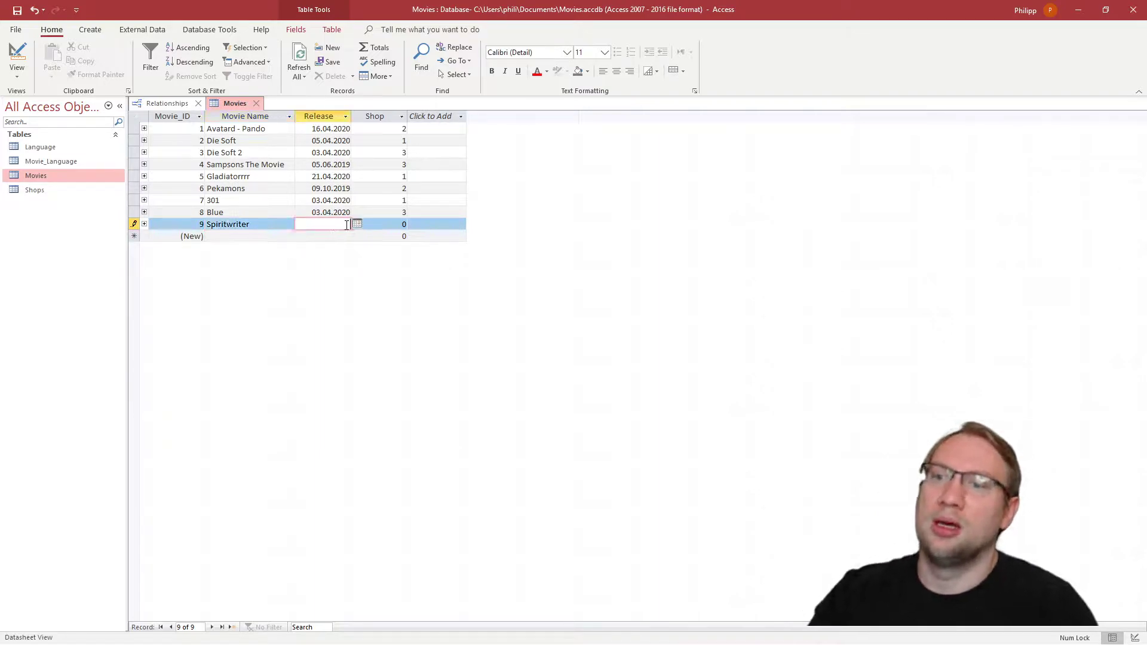
left_click(357, 223)
left_click(295, 261)
key("Tab")
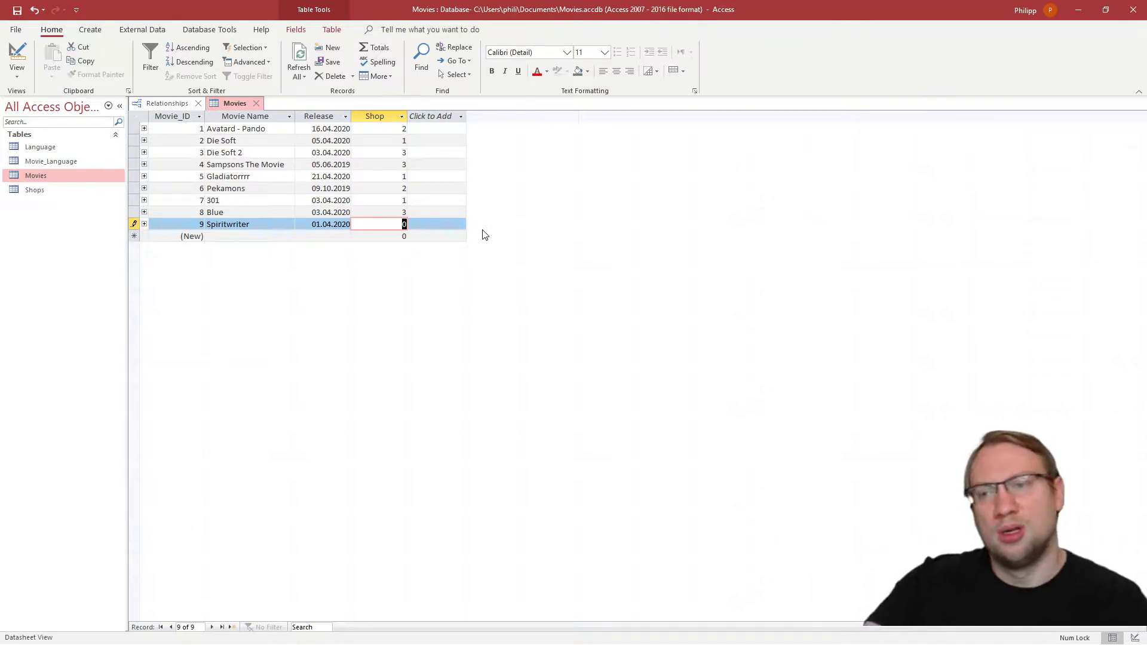
type("2")
left_click(431, 214)
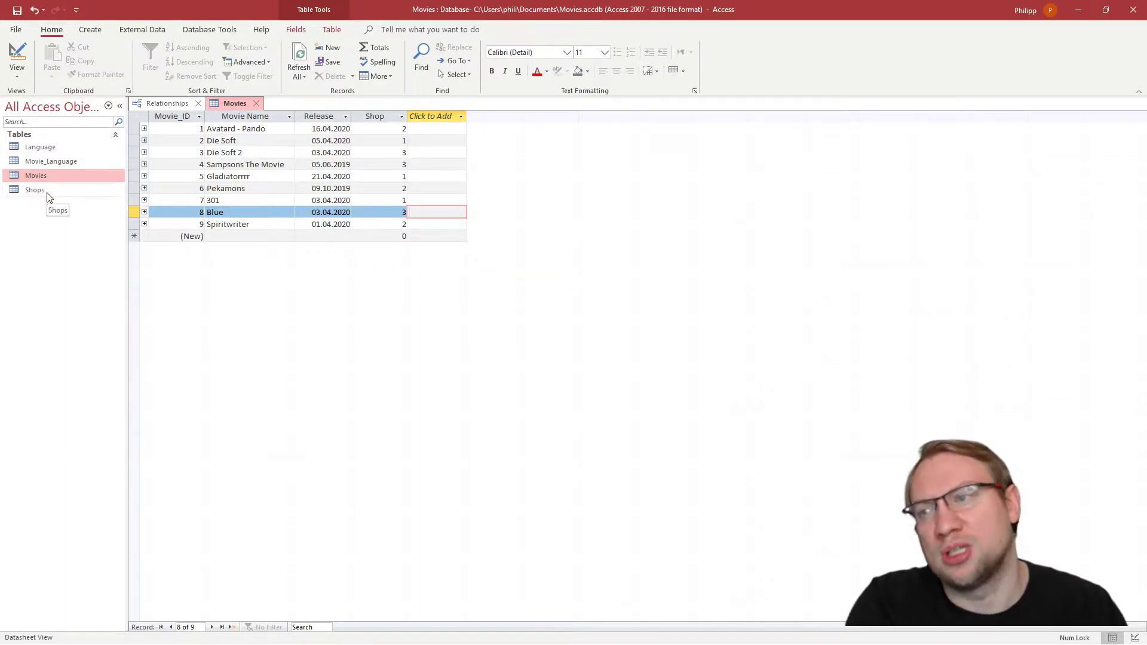
Step: Look up shop 2 in the Shops table, and return to the Movies table
double_click(10, 191)
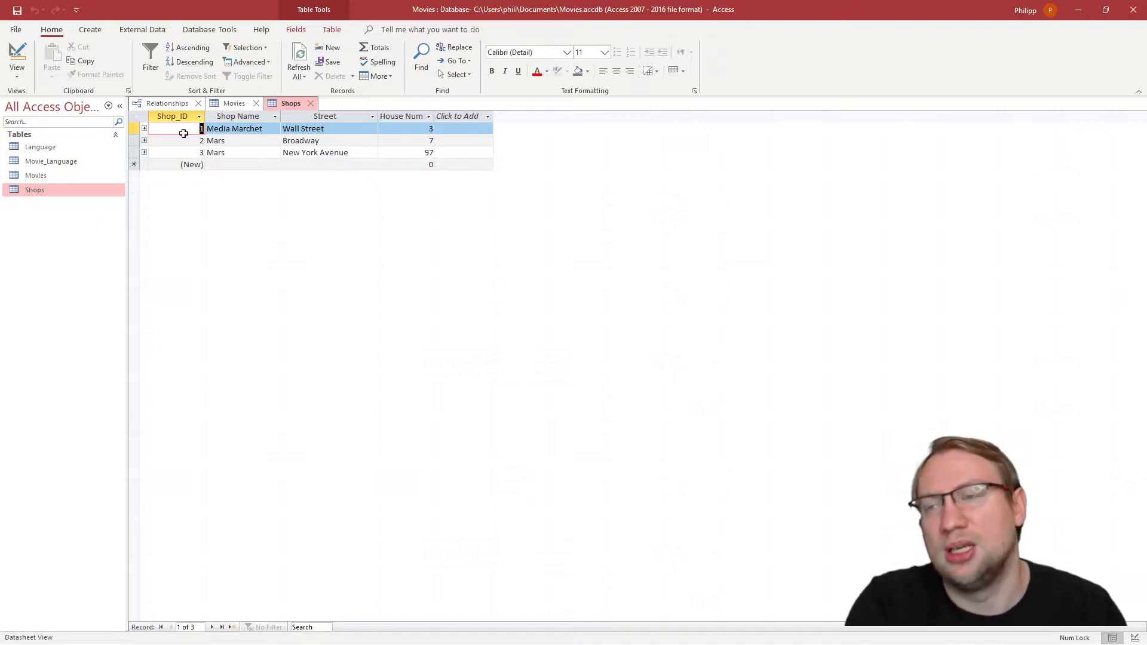
left_click(134, 141)
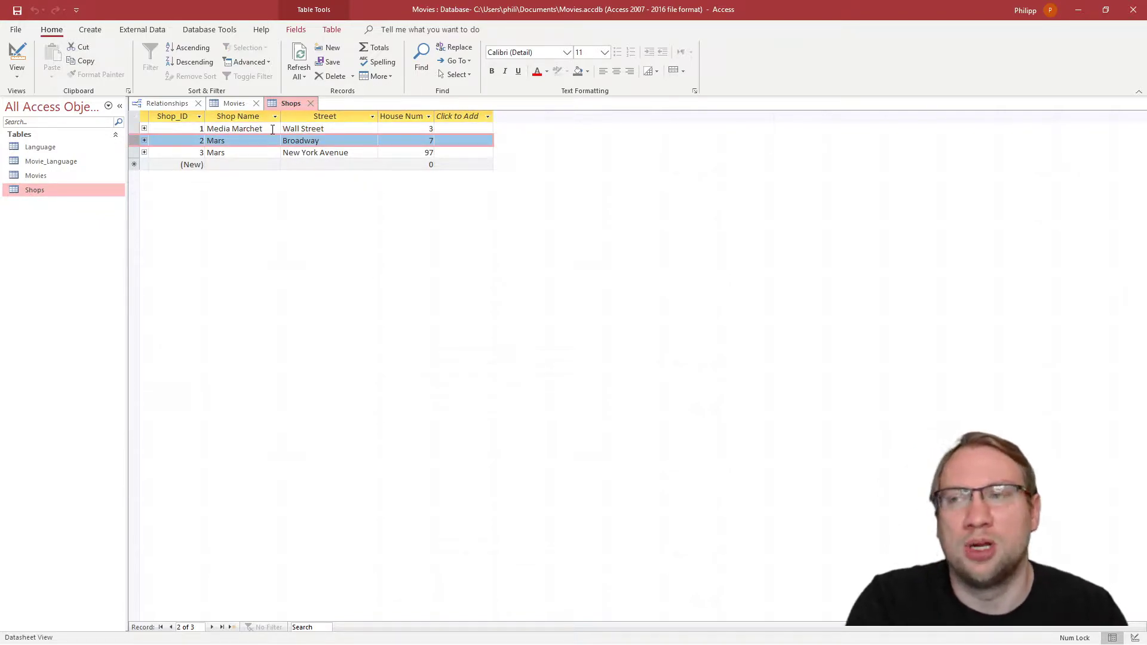
left_click(234, 105)
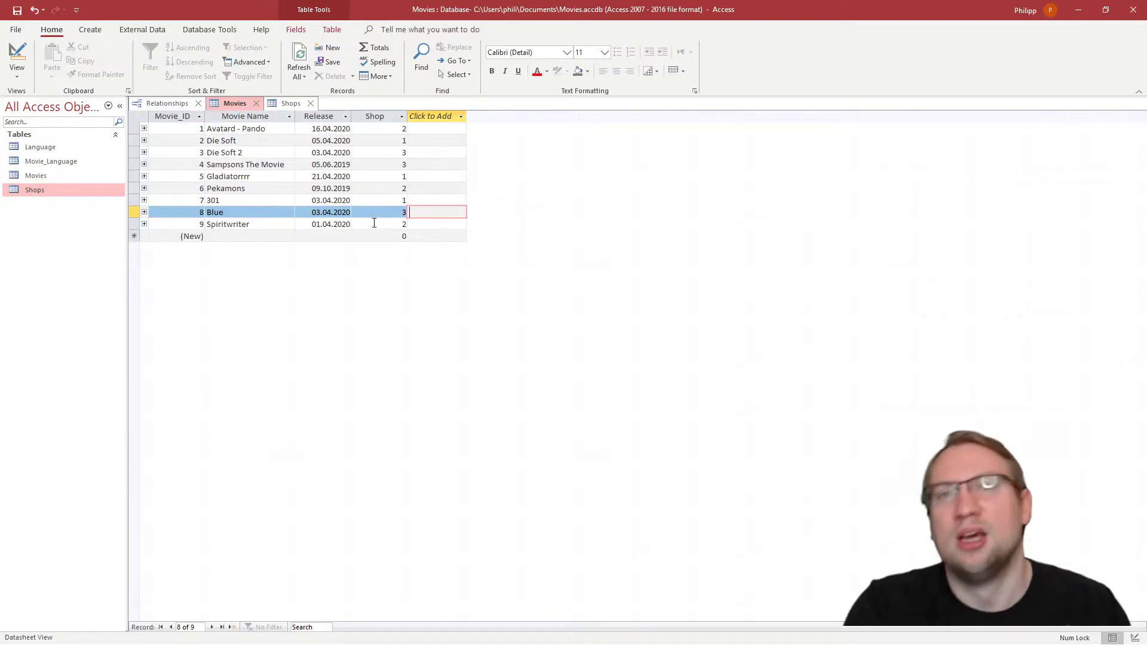
Step: Close the Shops table, the Movies table and the Relationships view
middle_click(282, 105)
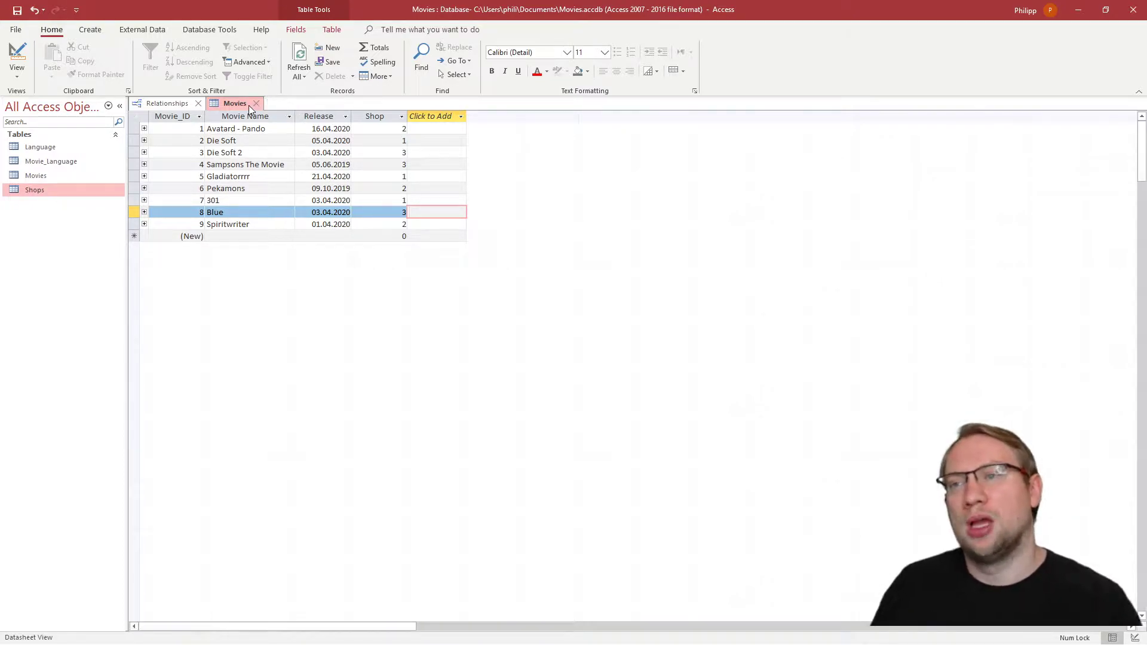
middle_click(248, 105)
middle_click(167, 106)
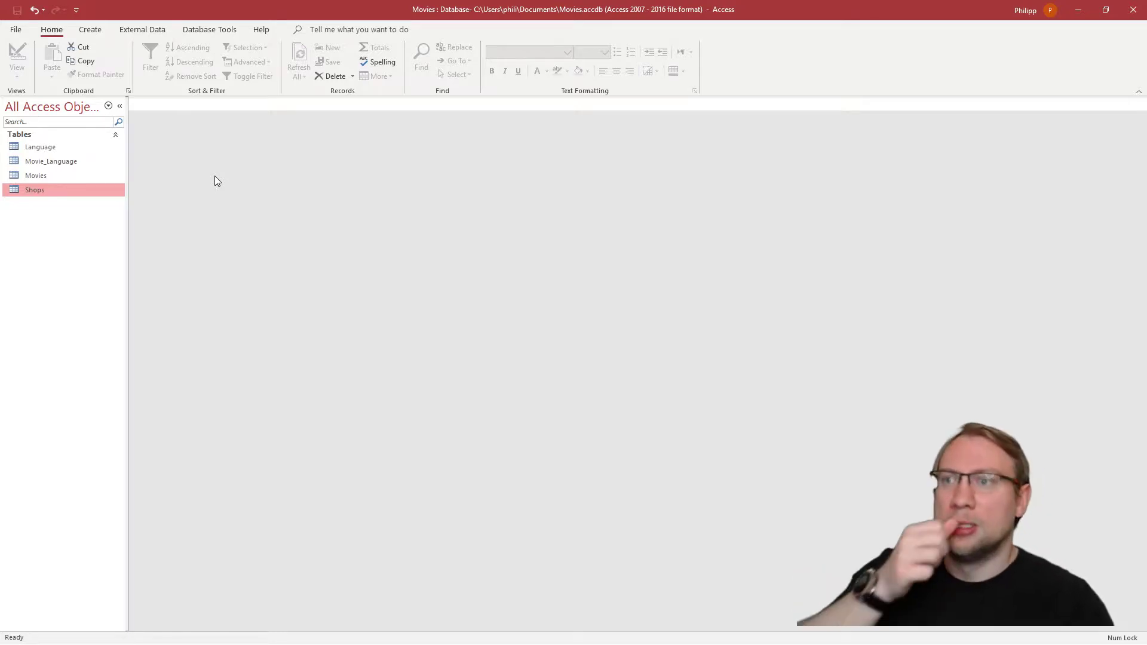
Step: Start a new form with the Form Wizard, using the Movies table as its source
left_click(90, 30)
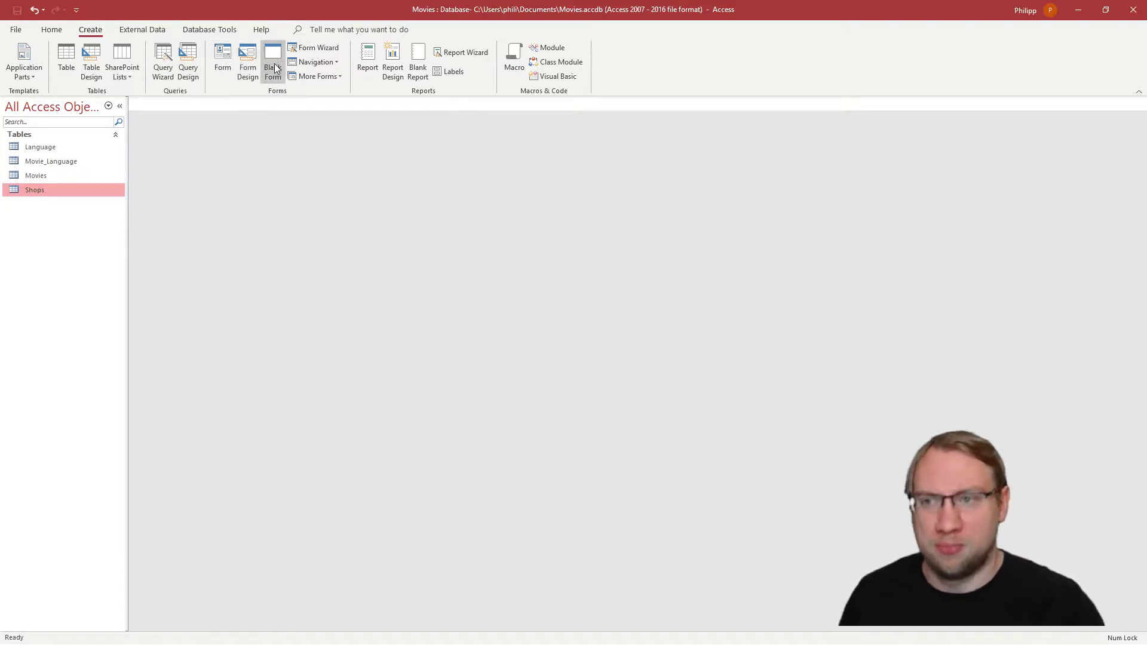
left_click(311, 49)
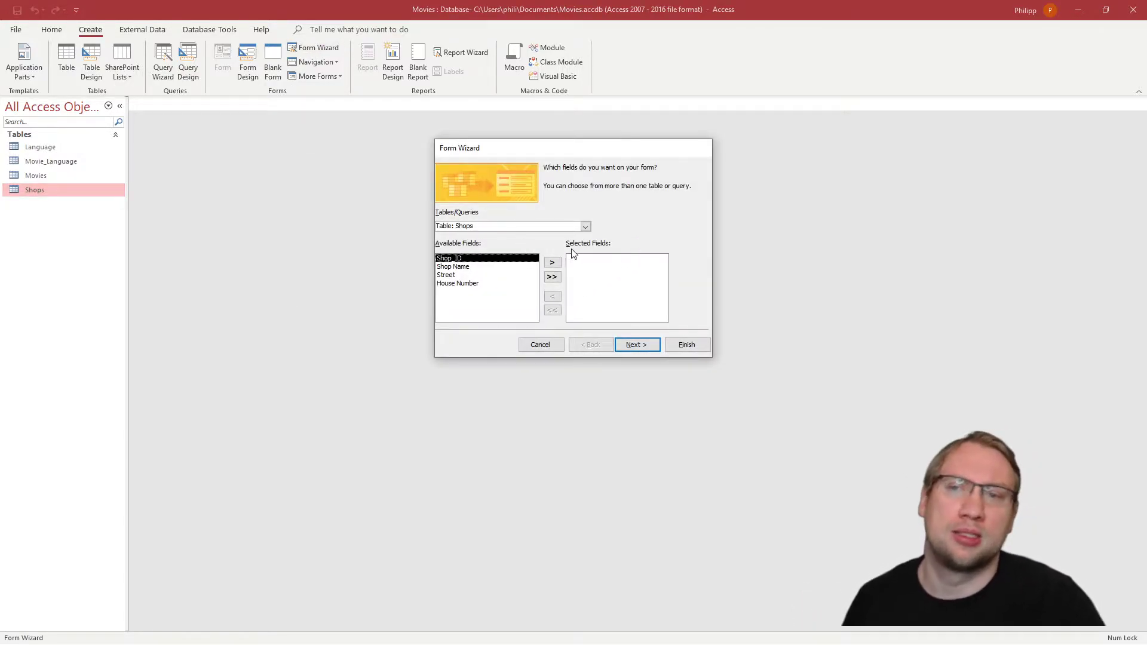
left_click(585, 227)
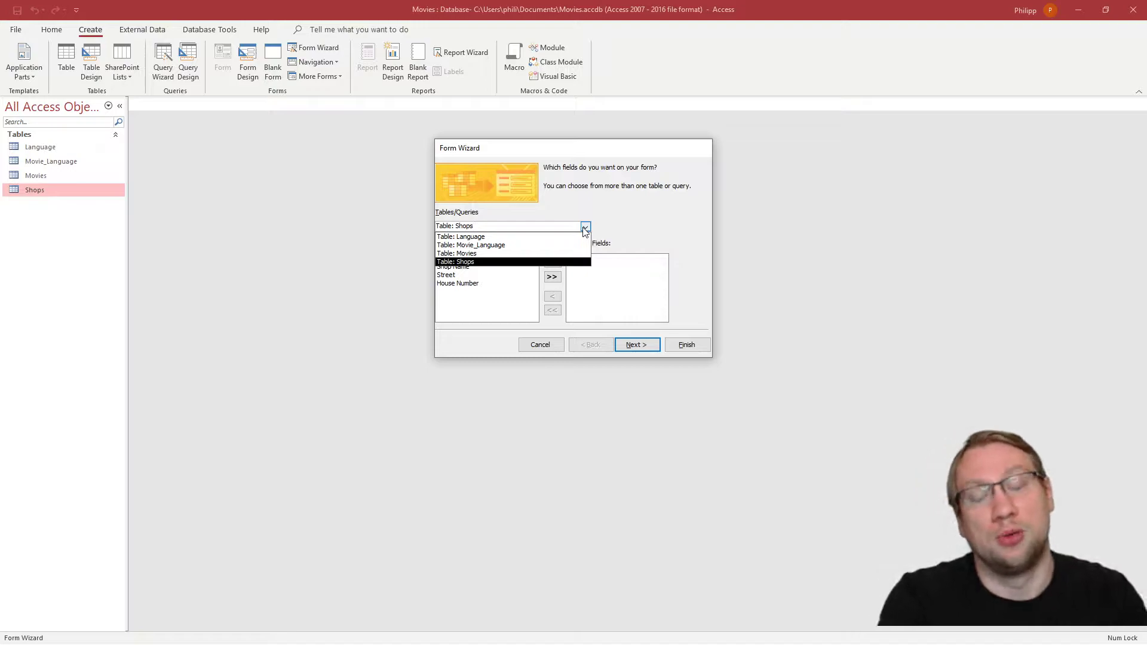
left_click(484, 254)
Step: Include all Movies fields in the form in the order Movie_ID, Release, Movie Name, Shop, and continue to the layout choice
left_click_drag(477, 271, 471, 259)
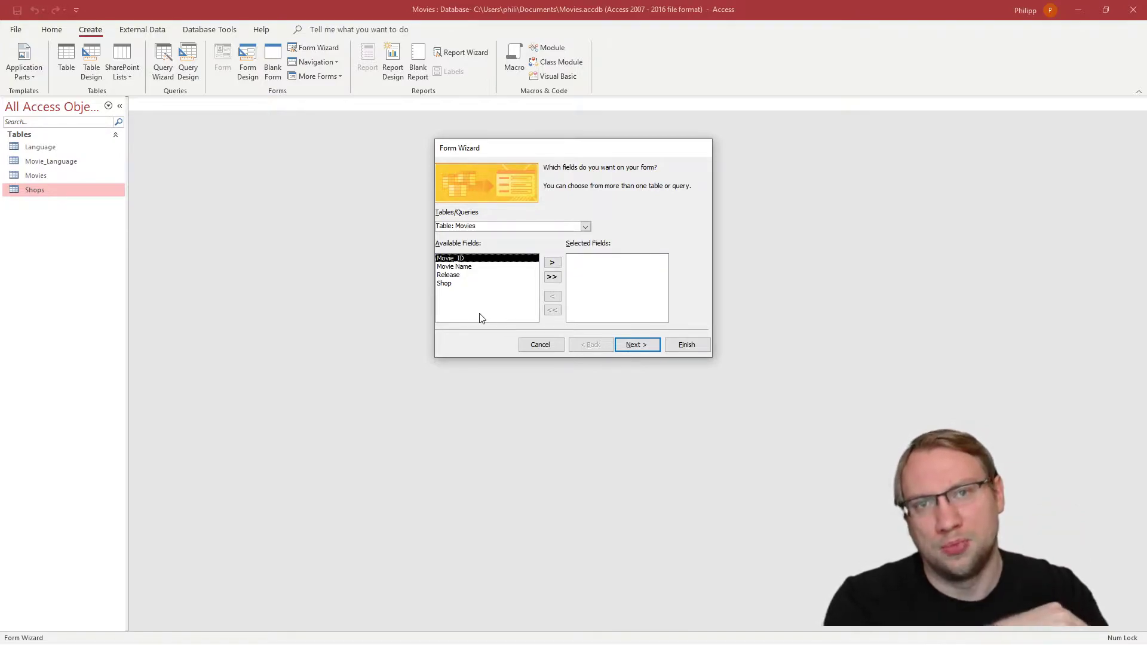
left_click(552, 263)
left_click(472, 266)
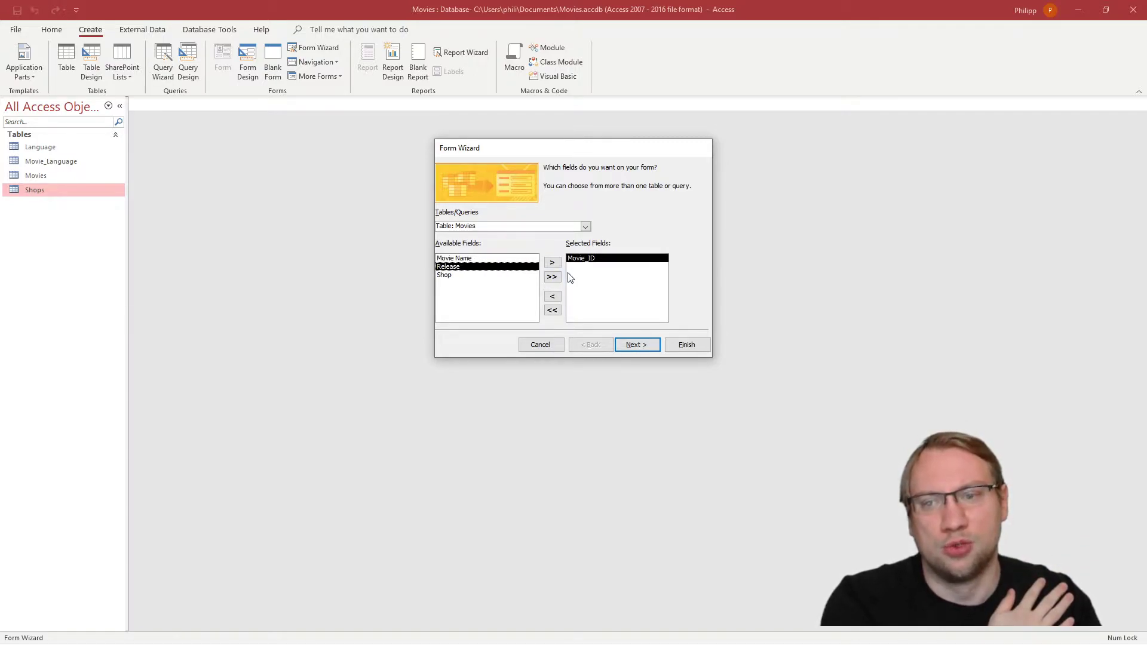
left_click(552, 263)
left_click(553, 278)
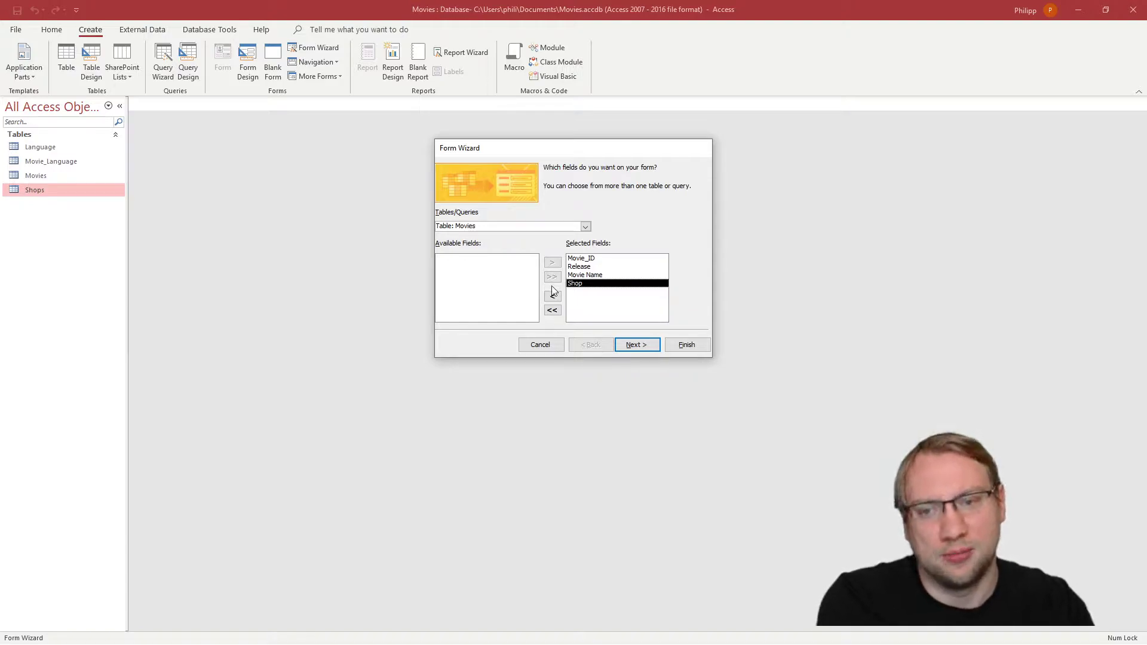
left_click(635, 344)
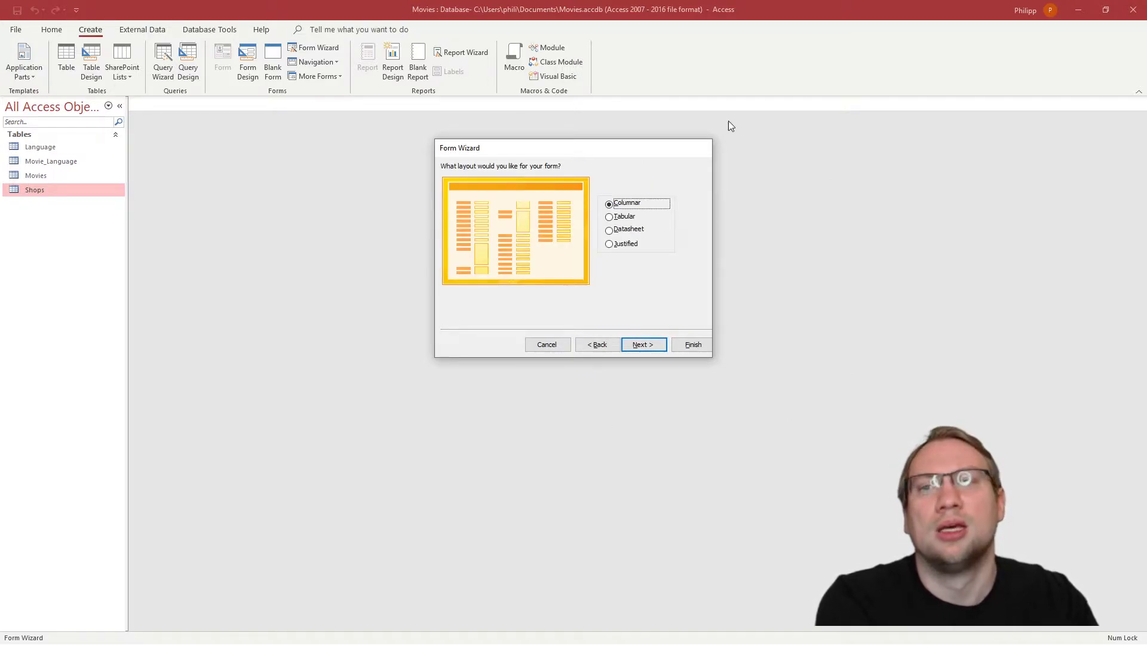
Step: Preview the Tabular, Datasheet and Justified layouts, and accept Columnar as the form layout
left_click(624, 216)
left_click(624, 230)
left_click(621, 244)
left_click(626, 229)
left_click(627, 204)
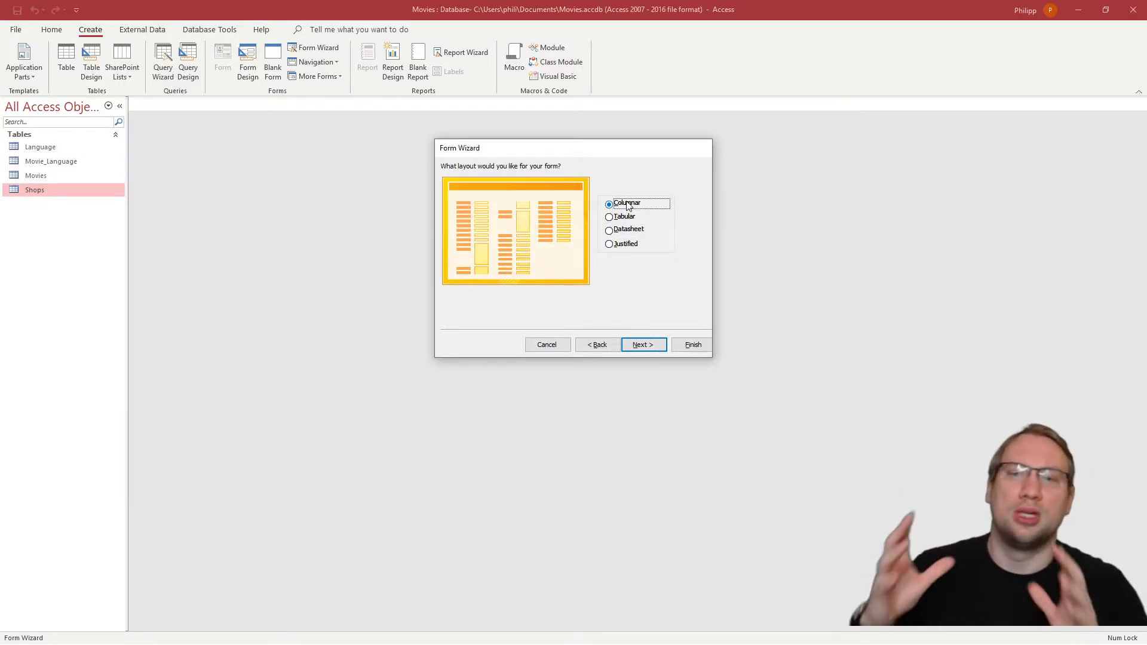
left_click(643, 344)
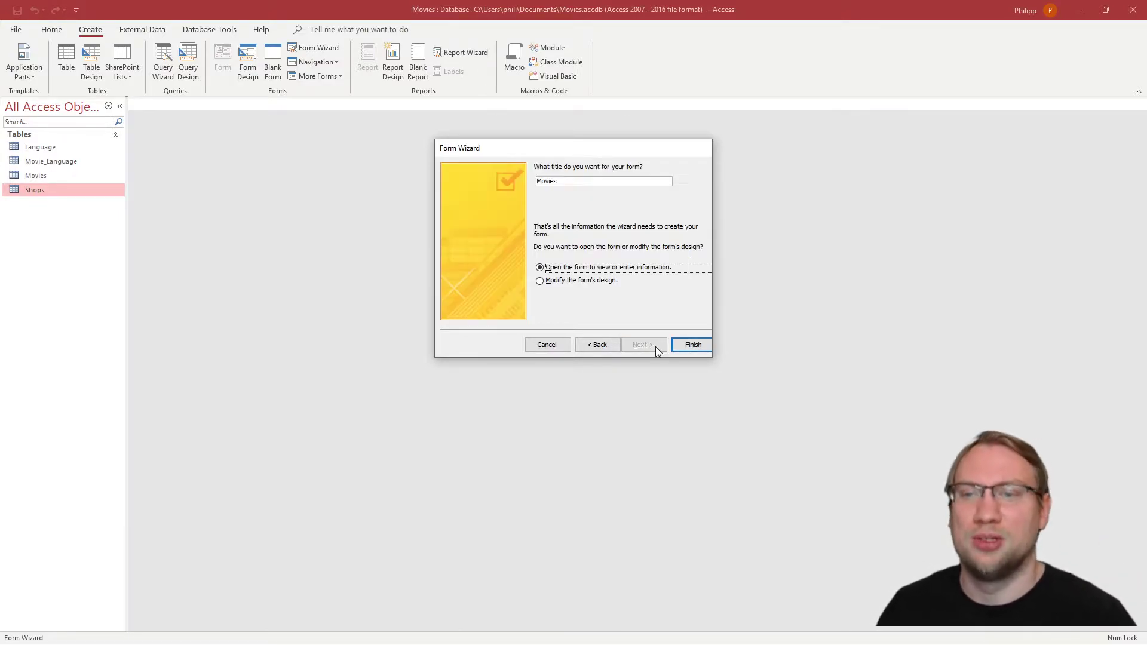
Step: Title the form Movies_Form and finish the wizard, opening the form to view or enter information
left_click(574, 181)
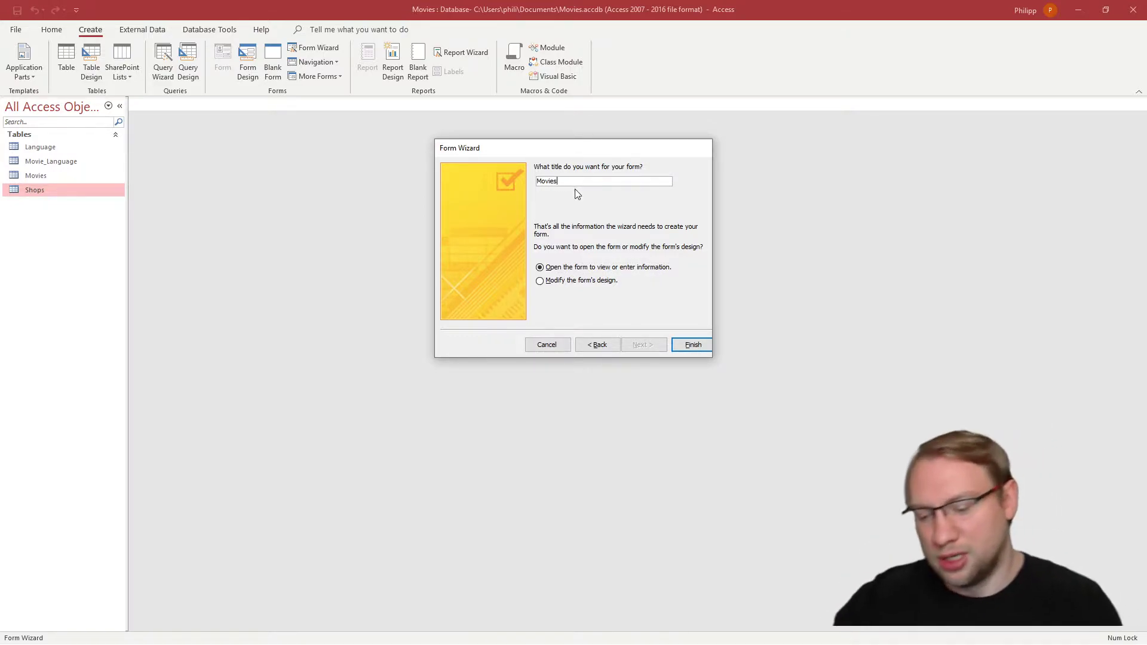
type("_Form")
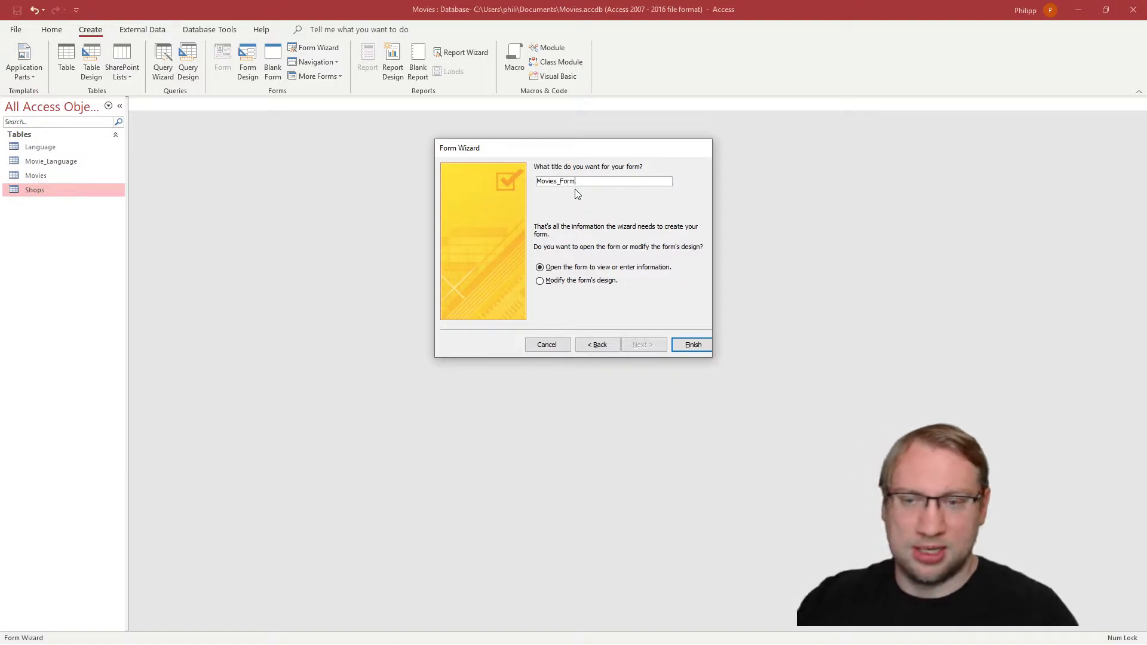
left_click_drag(556, 182, 521, 183)
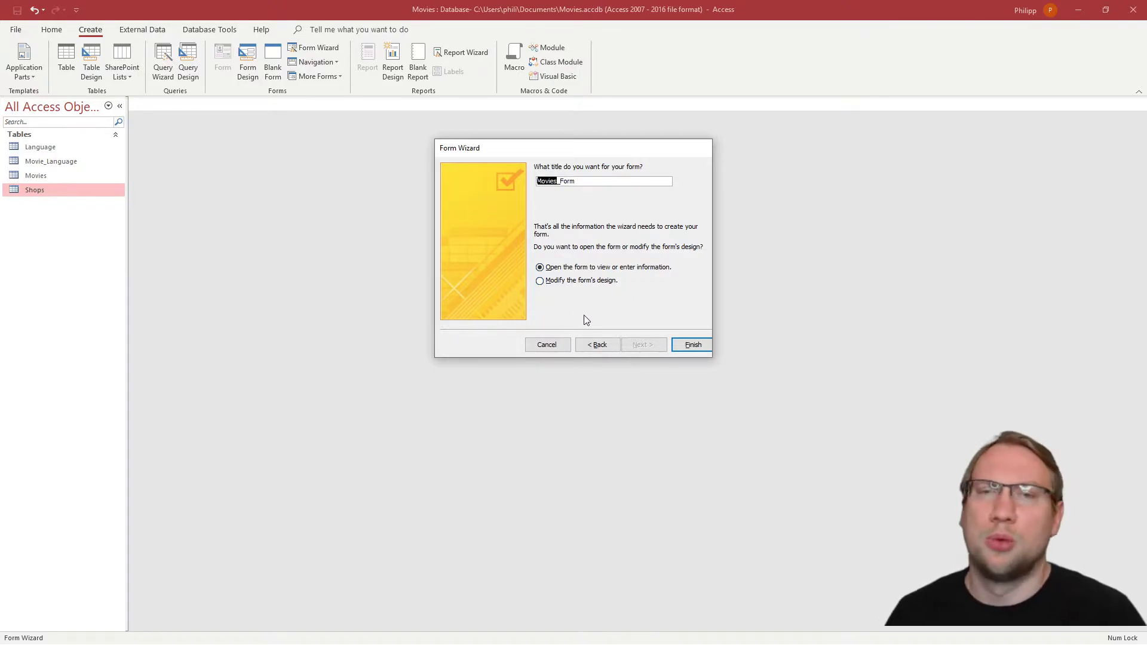
left_click(693, 346)
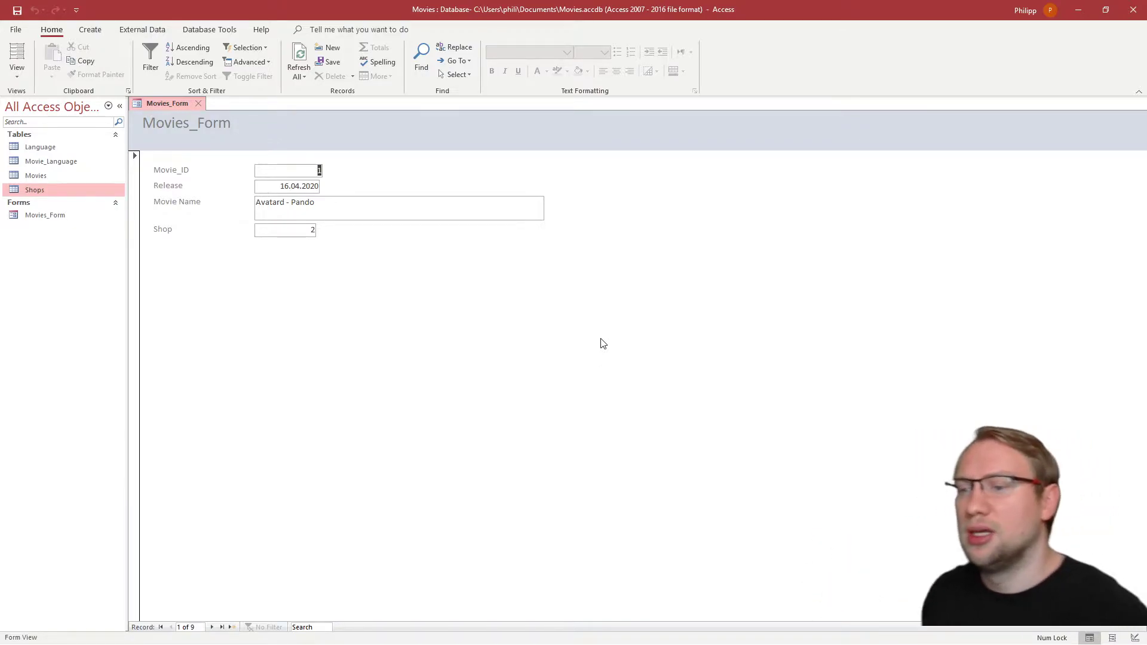
Step: Browse forward and backward through the movie records in Movies_Form to examine each entry's fields
left_click(212, 627)
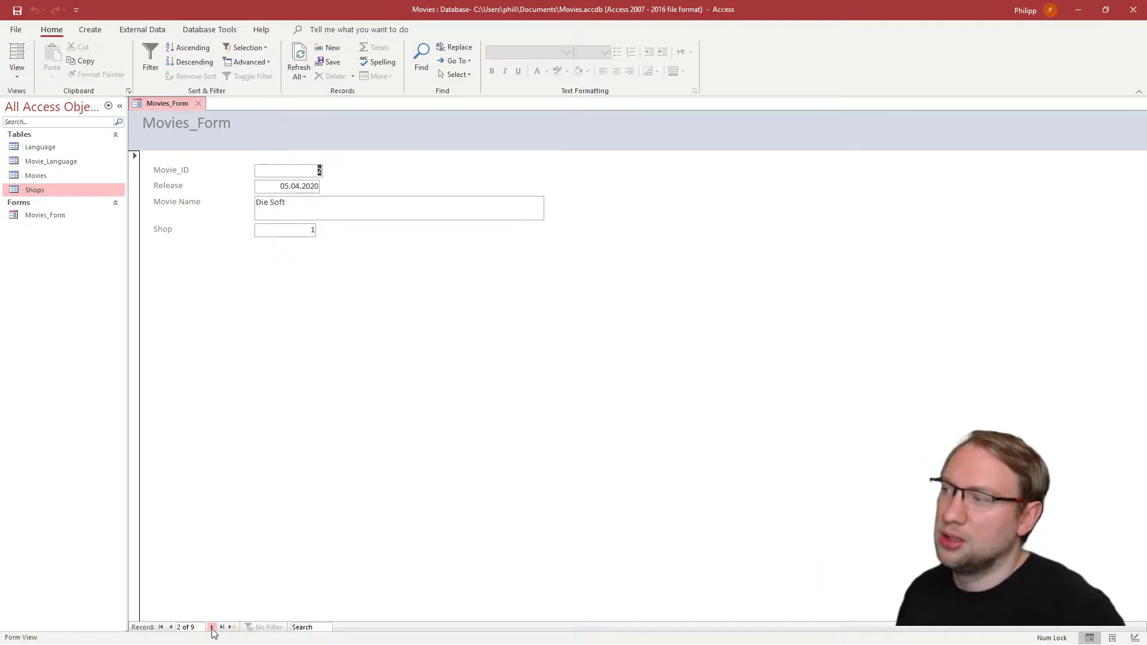
left_click(213, 627)
left_click(213, 627)
left_click(213, 627)
left_click(213, 627)
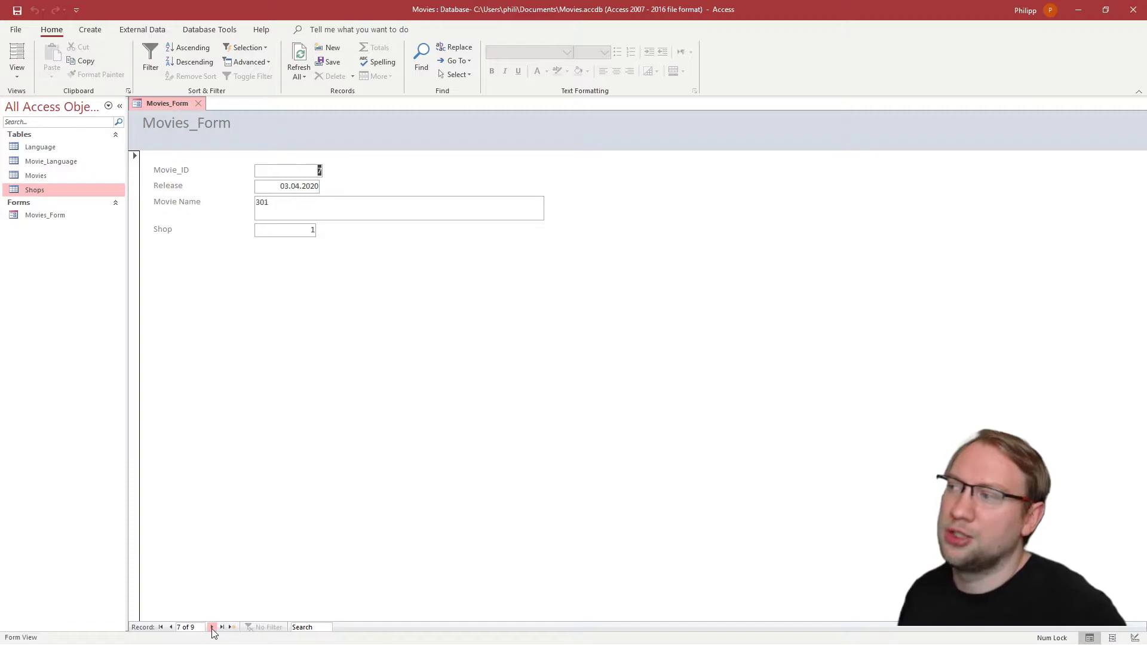
left_click(213, 627)
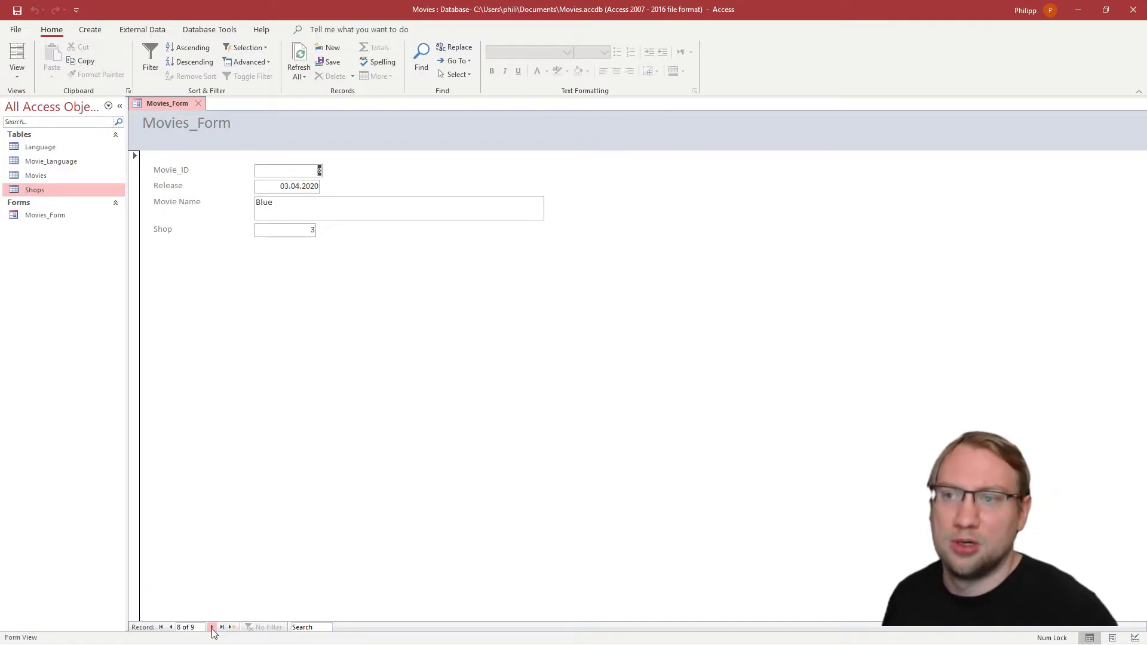
left_click(213, 627)
left_click(213, 627)
left_click(170, 627)
left_click(171, 627)
left_click(170, 627)
left_click(170, 627)
left_click(170, 627)
left_click(170, 627)
left_click(170, 627)
left_click(171, 627)
left_click(170, 628)
left_click(213, 627)
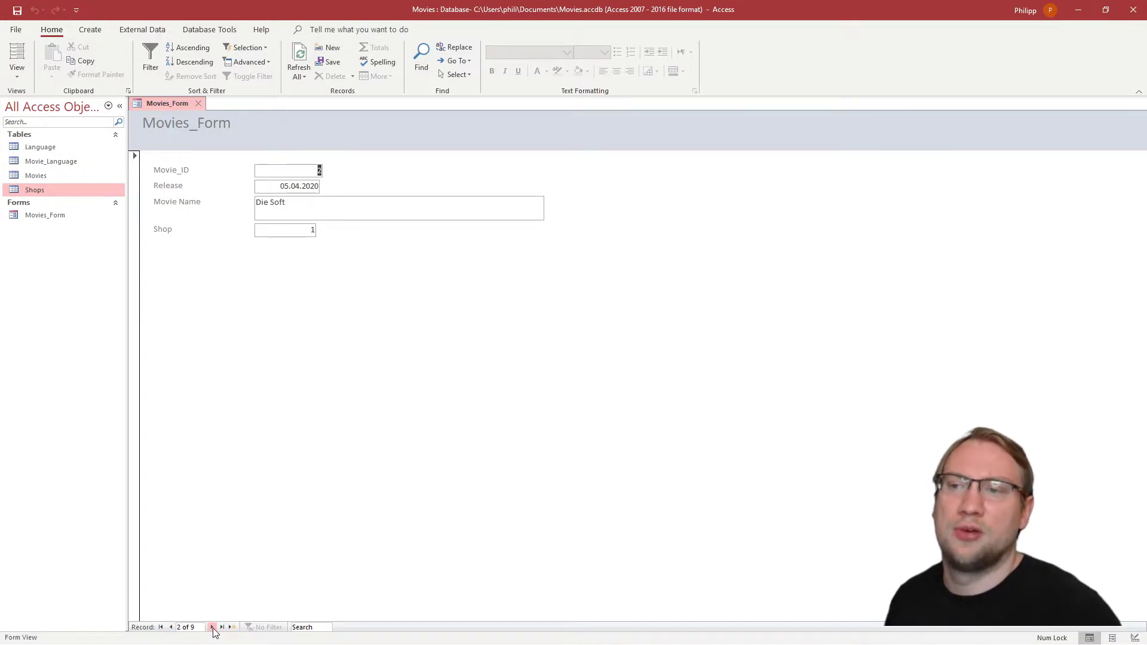
left_click(213, 628)
left_click(213, 627)
left_click(213, 627)
left_click(212, 627)
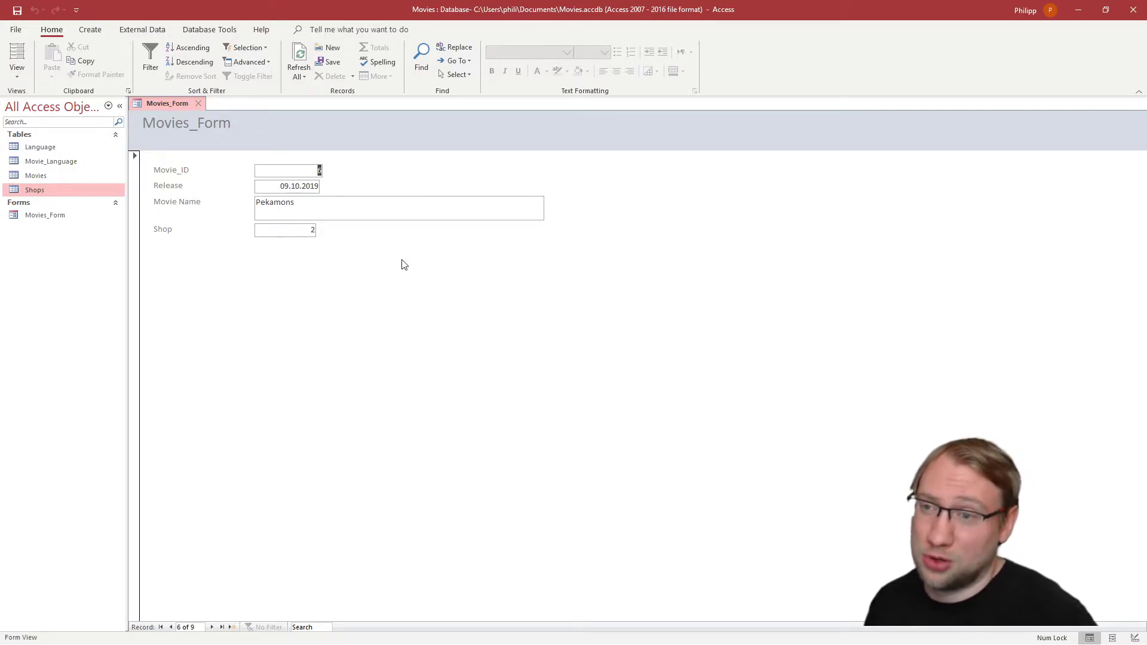
Step: Check the Shop field on the following movie records, and go to a new blank record in Movies_Form
left_click(298, 231)
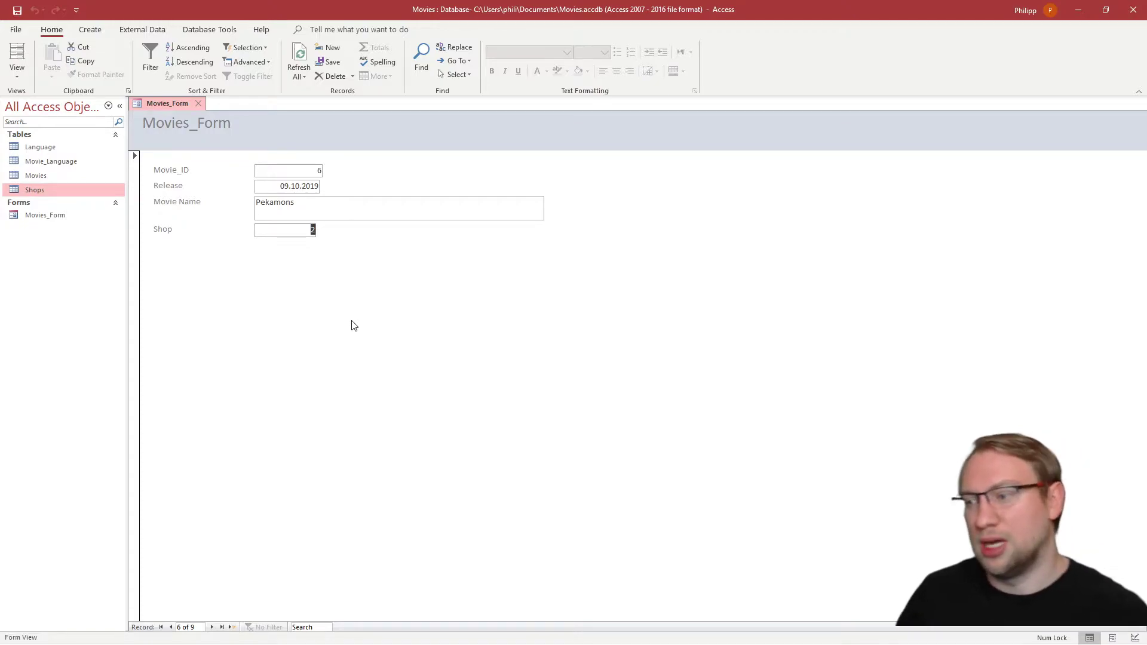
left_click(211, 627)
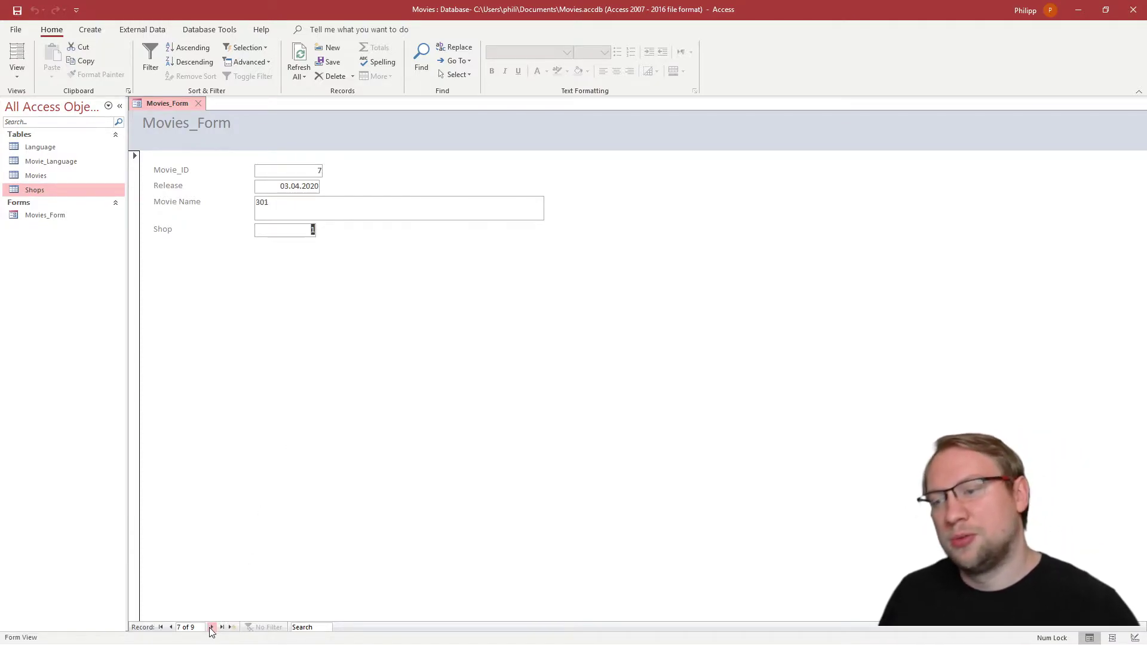
left_click(211, 627)
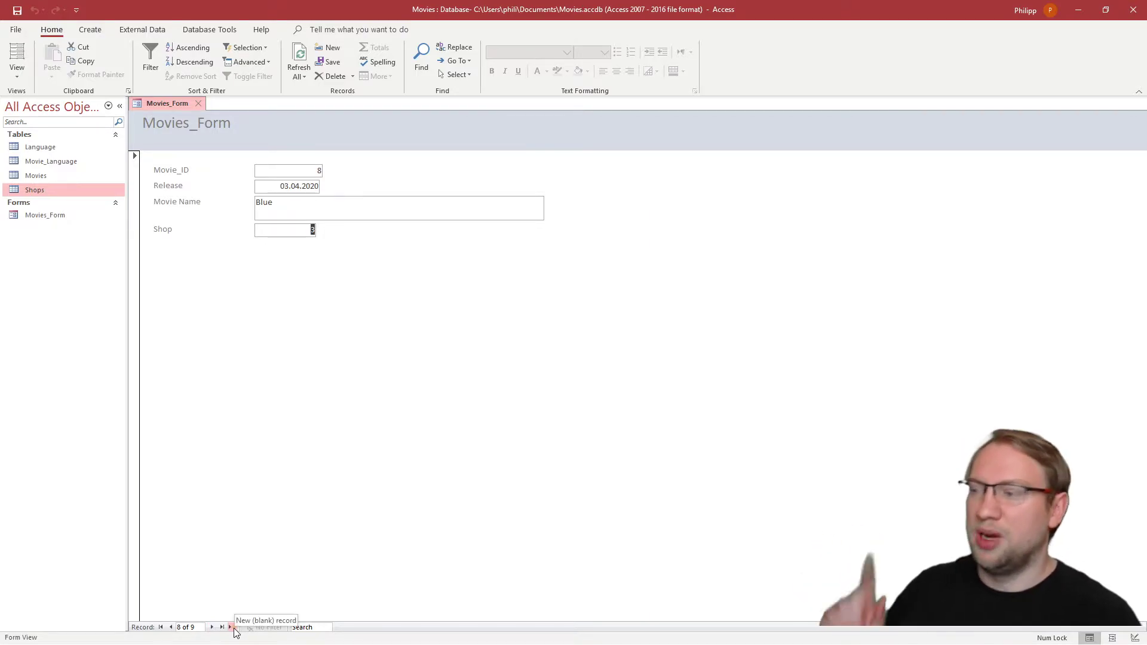
left_click(232, 627)
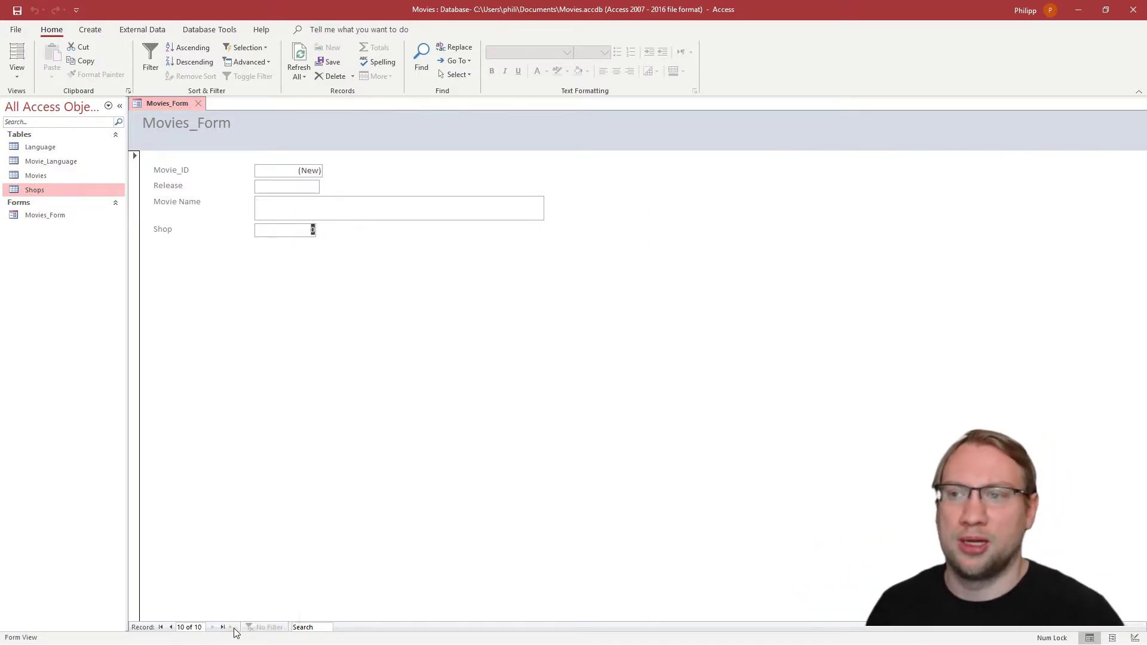
Step: Pick 04.12.2019 from the calendar as the Release date of the new movie record
left_click(304, 186)
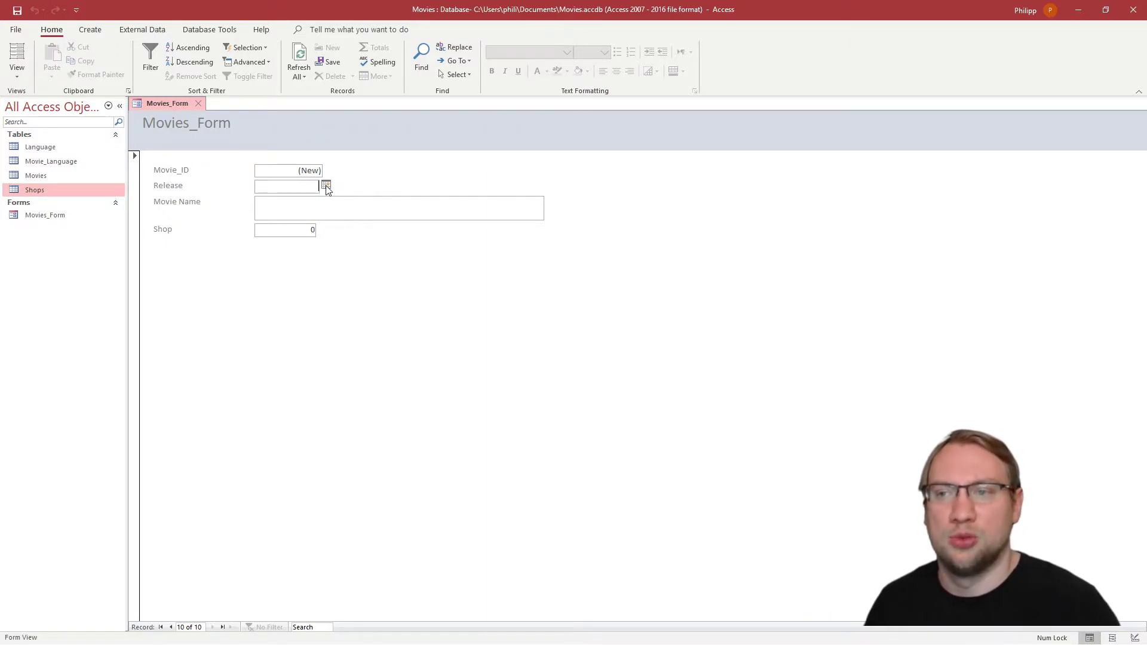
left_click(326, 185)
left_click(227, 196)
left_click(227, 196)
left_click(228, 197)
left_click(227, 196)
left_click(262, 228)
Step: Enter Sawblade as the Movie Name and 3 as the Shop of the new record
left_click(342, 214)
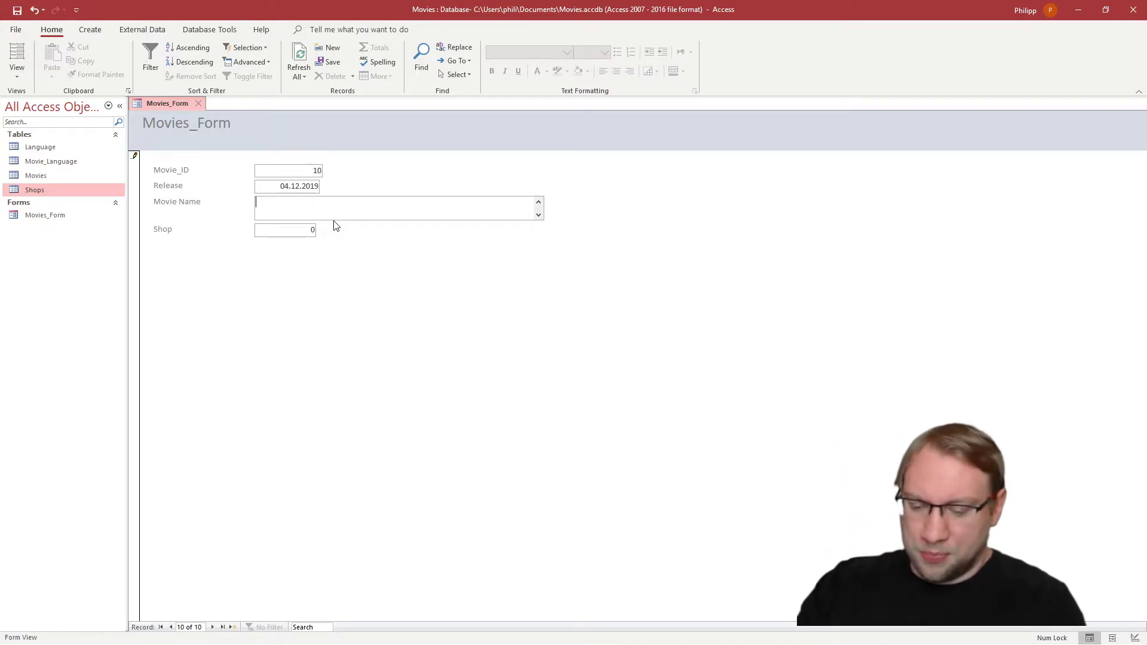
type("Sawblade")
key("Tab")
type("3")
Step: Replace the Shop value with 7 and try to save the new Sawblade record
left_click_drag(304, 230, 350, 233)
type("7")
left_click(378, 205)
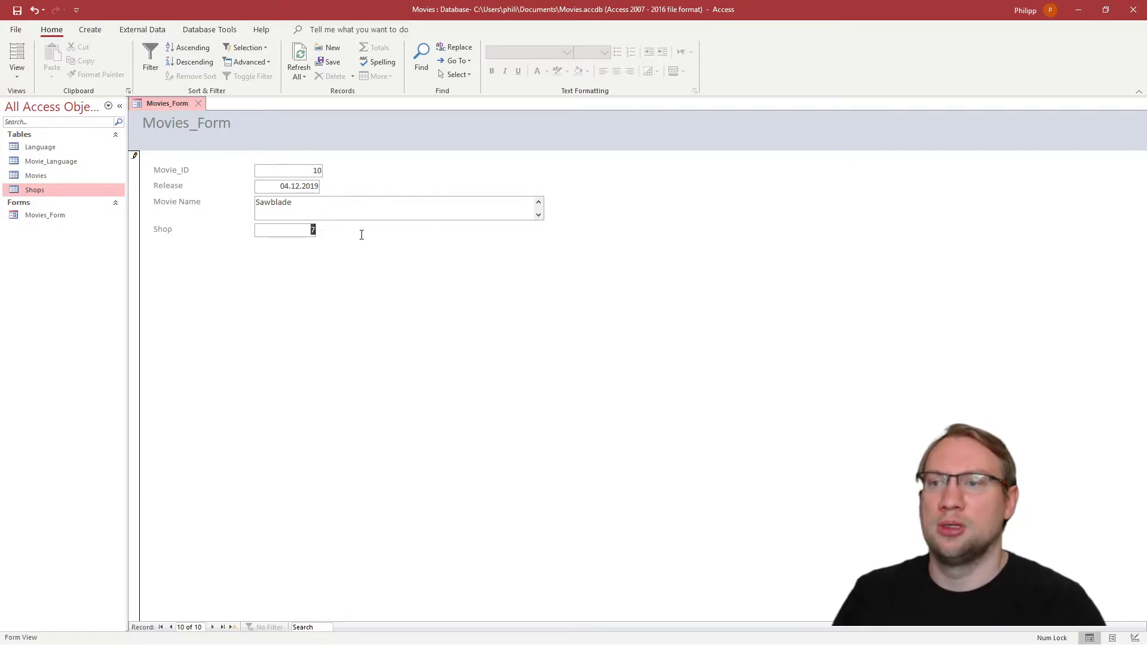
key("Tab")
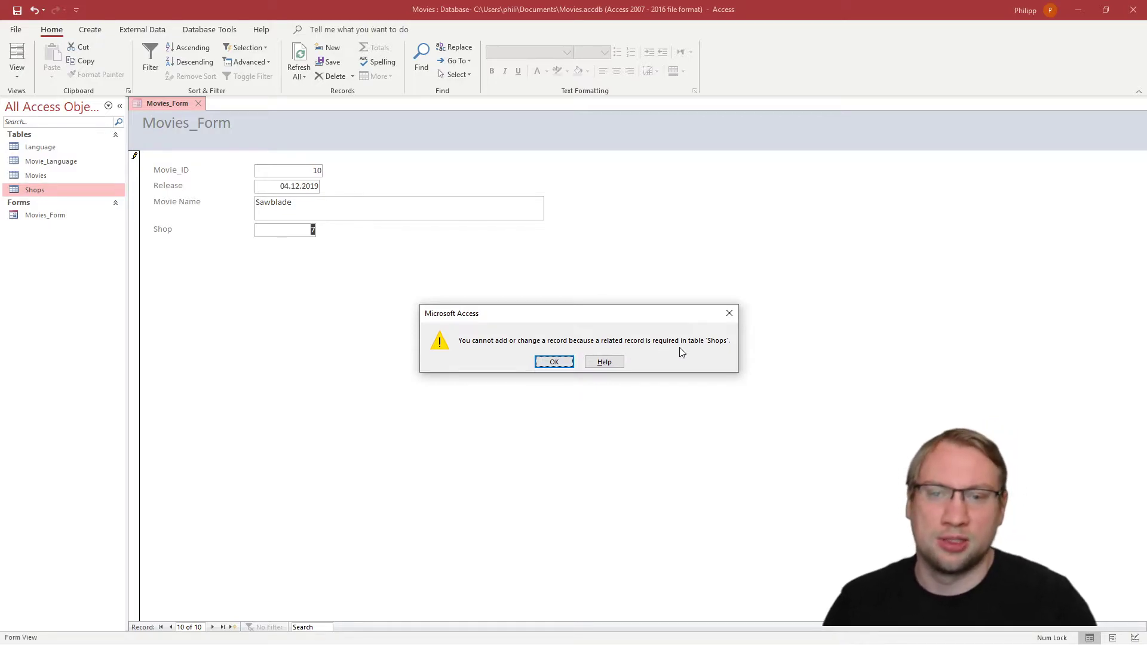
Step: Dismiss the warning and set the Sawblade record's Shop to 3
left_click(554, 362)
double_click(295, 232)
type("3")
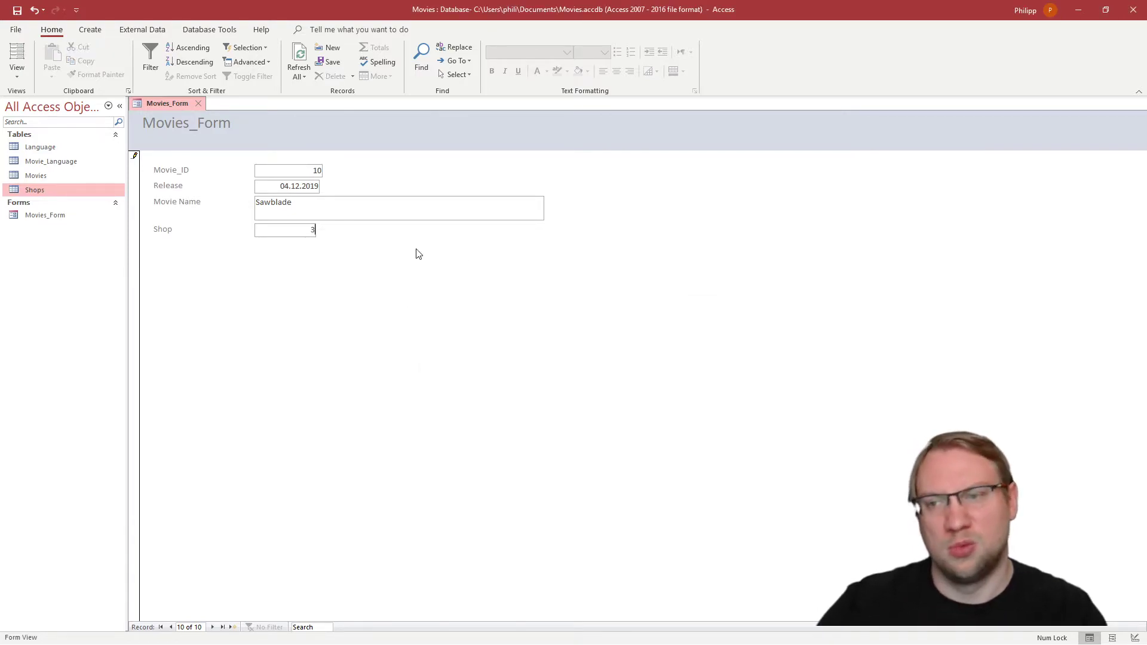
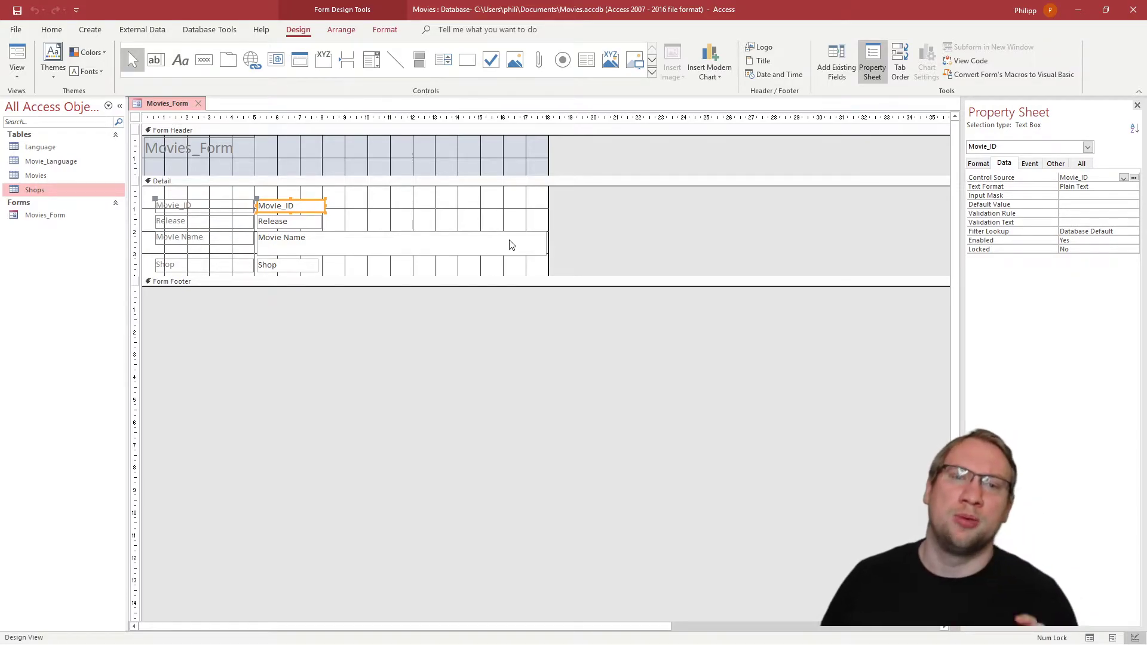
Step: Select the Movie_ID text box in the form design and open its property sheet
left_click(335, 210)
left_click(284, 206)
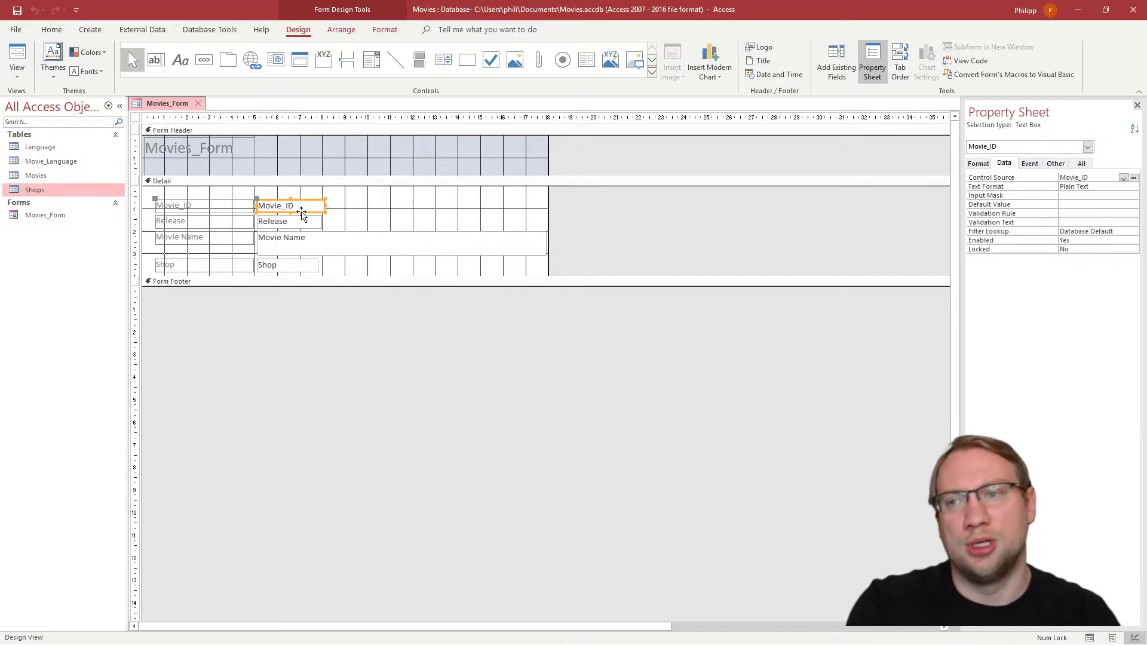
left_click_drag(303, 206, 307, 203)
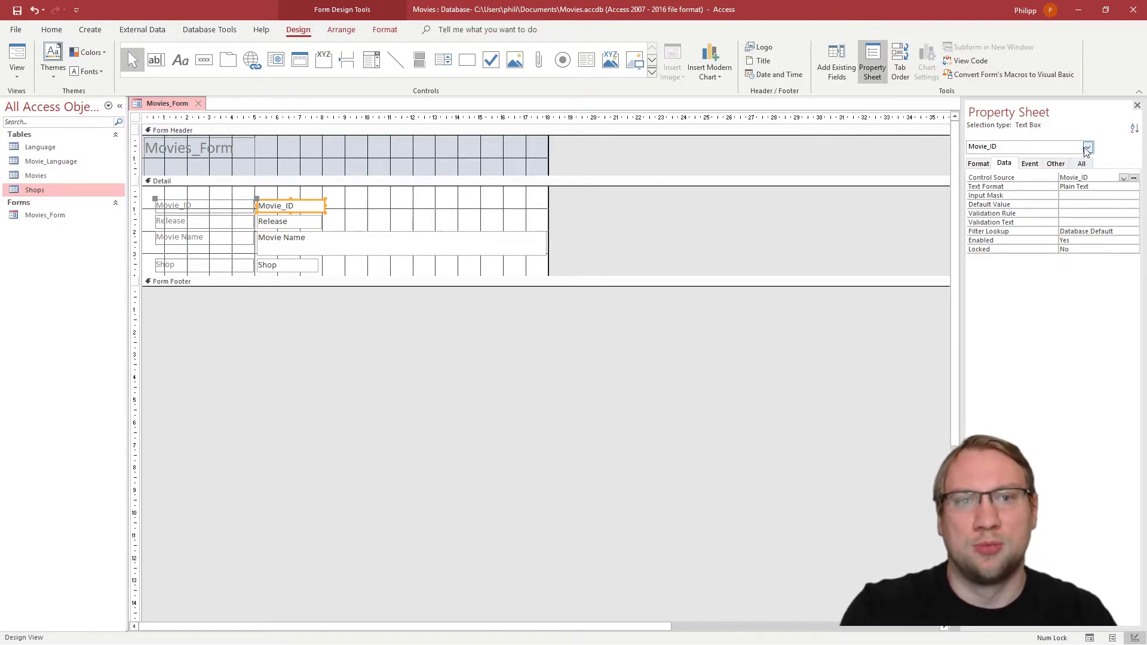
left_click(1136, 105)
left_click(305, 224)
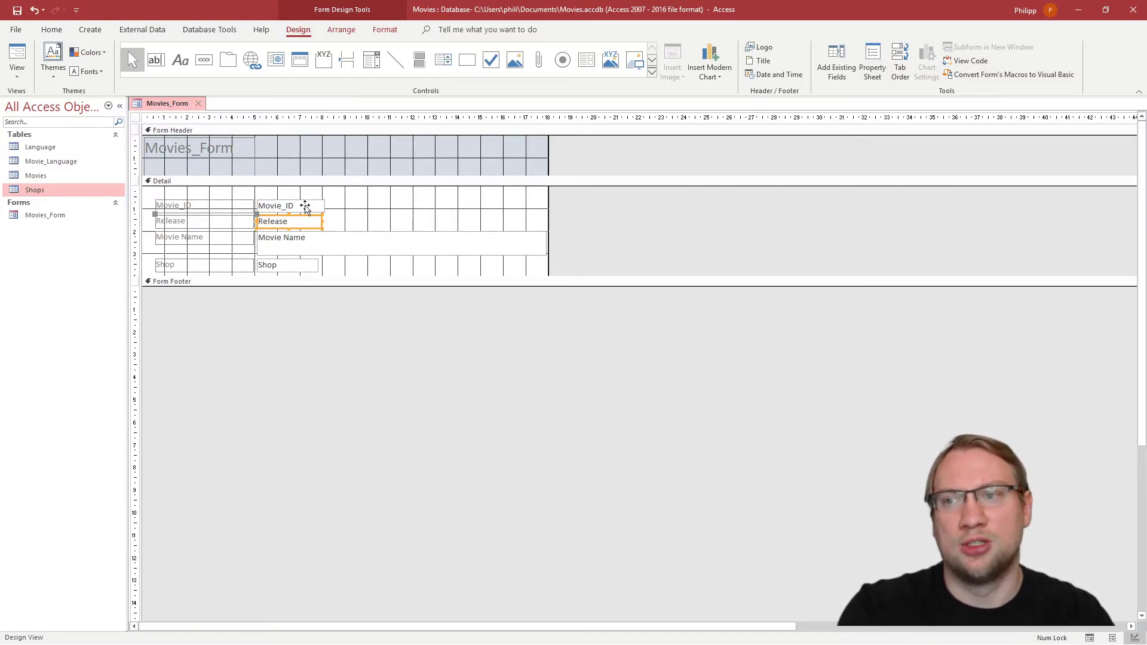
left_click(306, 205)
double_click(310, 205)
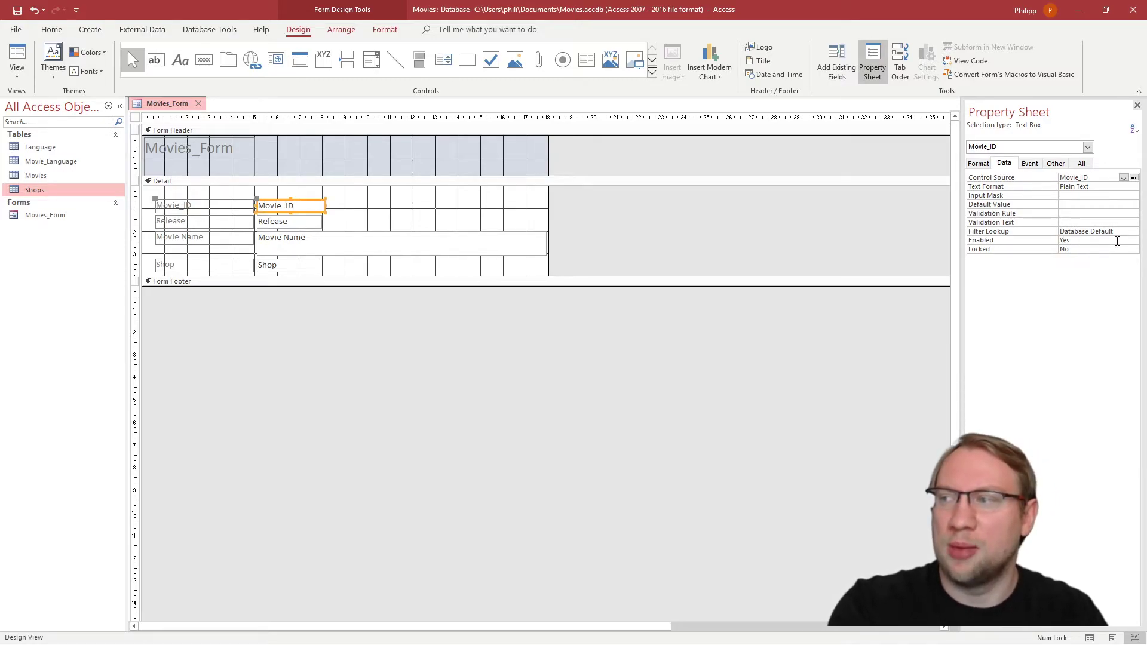
Step: Set the Movie_ID text box's Enabled property to No and its Locked property to Yes
left_click(1079, 239)
left_click(1133, 240)
left_click(1090, 257)
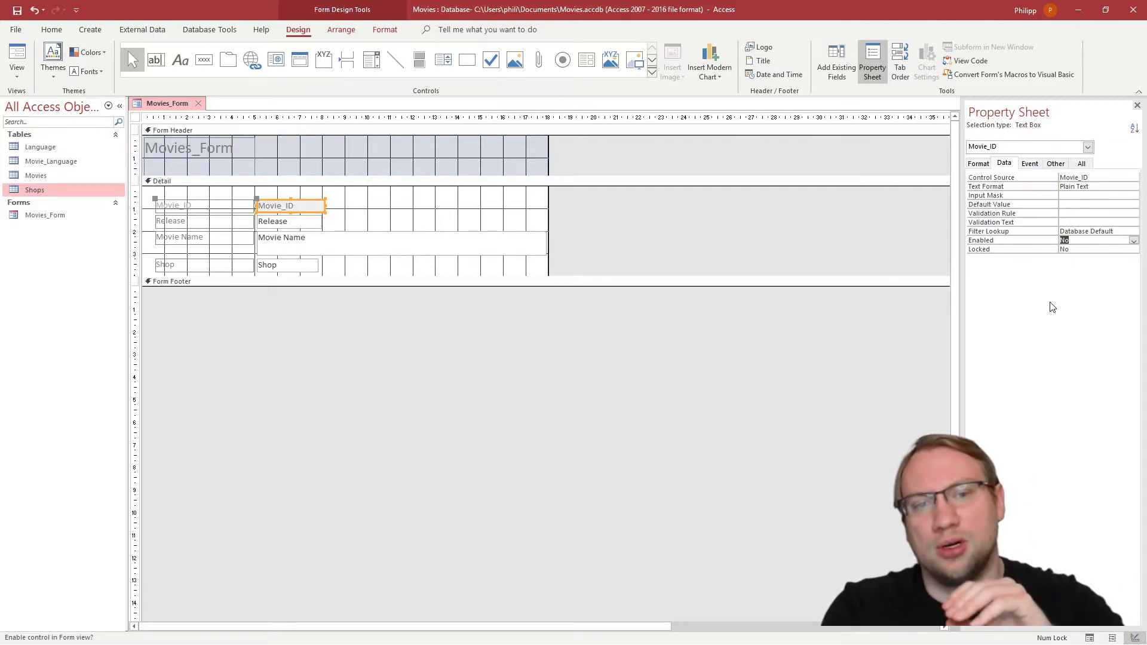
left_click(1132, 250)
left_click(1132, 249)
left_click(1100, 258)
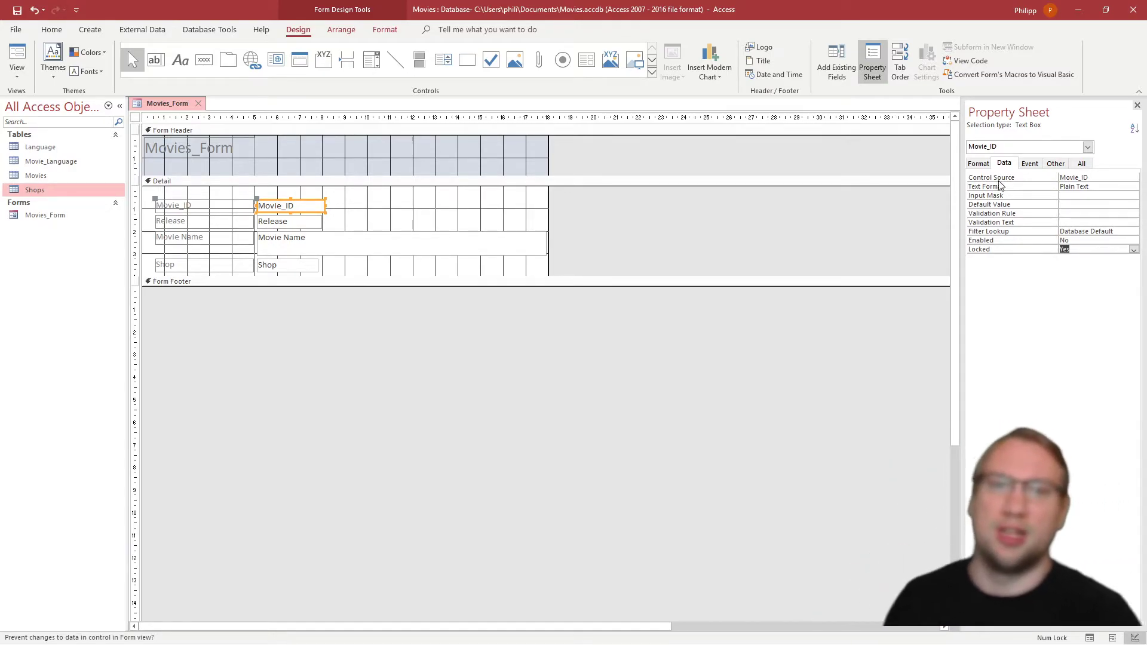
Step: Set the Border Style of the Movie_ID text box to Transparent and deselect the control
left_click(979, 164)
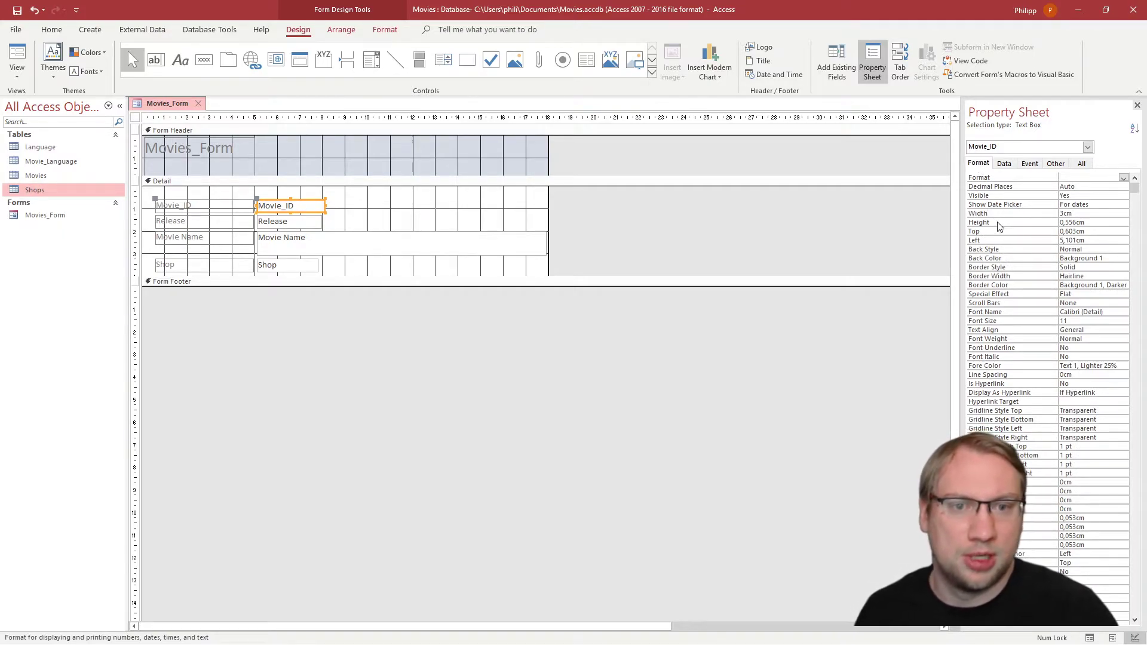
left_click(1028, 270)
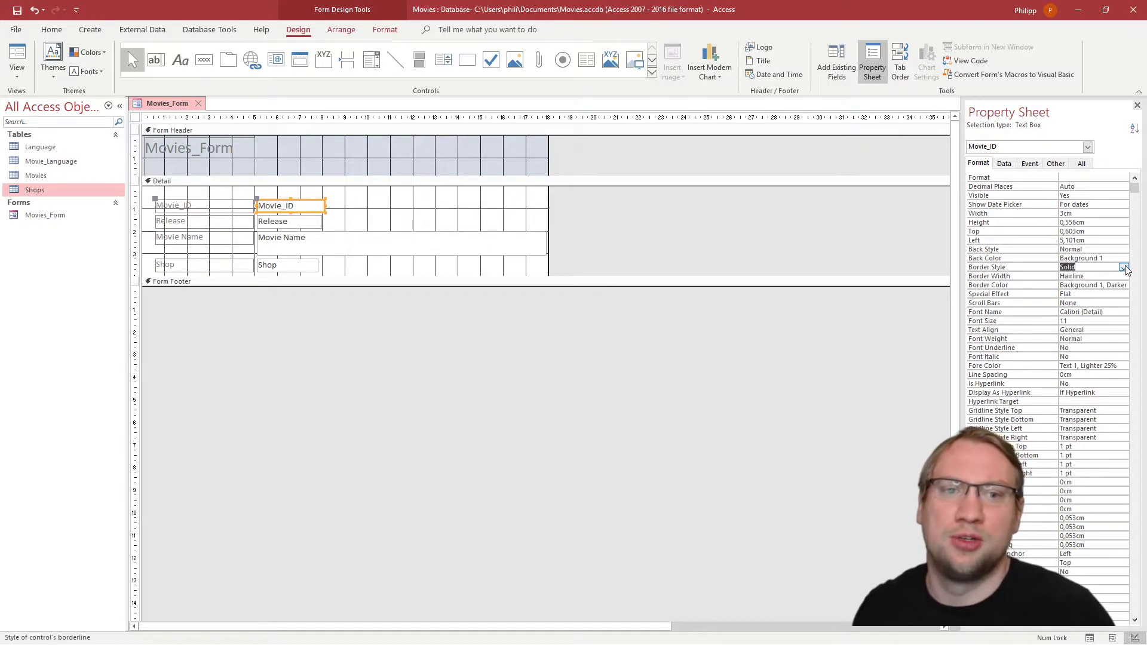
left_click(1123, 267)
left_click(1098, 279)
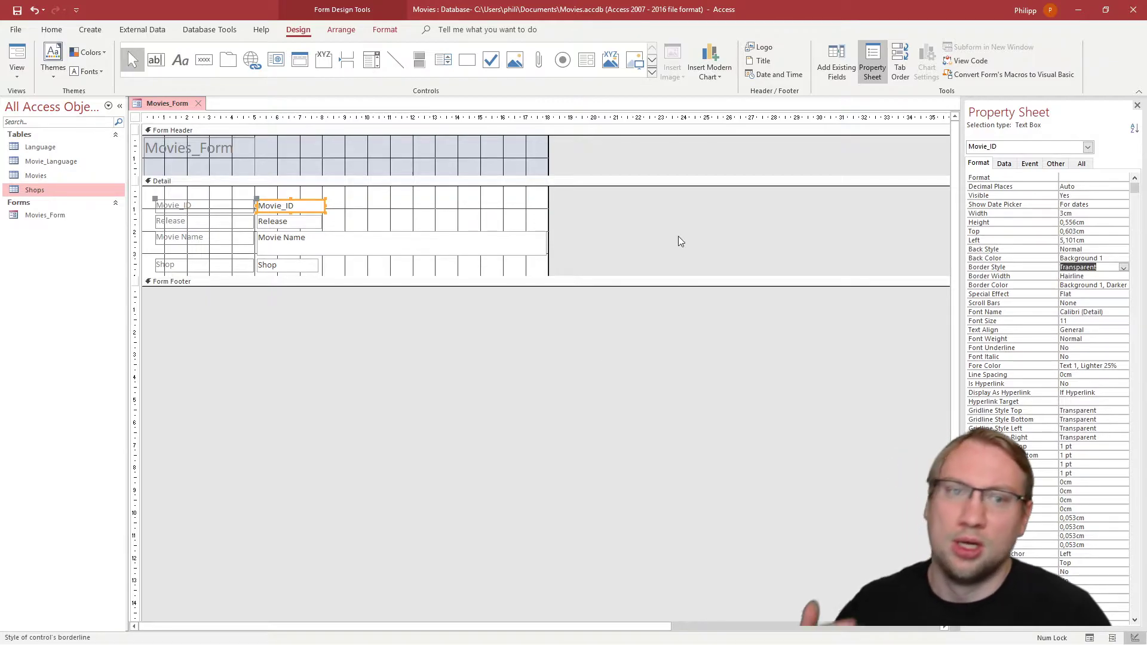
left_click(676, 329)
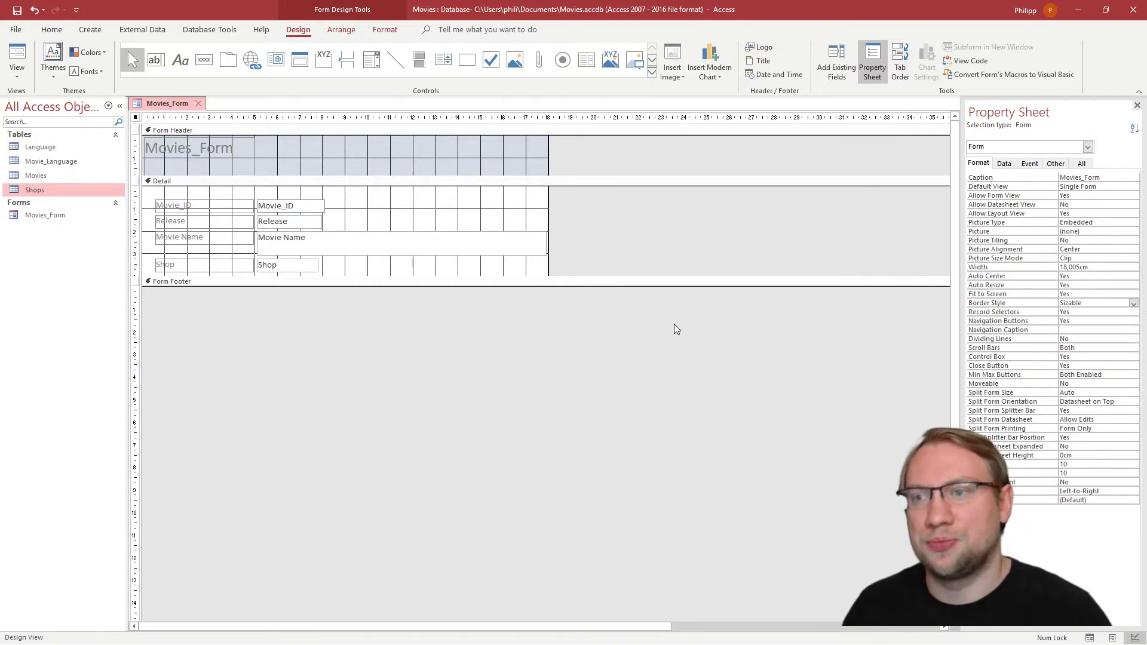
Step: Display the form in Form View and browse several records to check the Movie_ID field's appearance
left_click(1087, 638)
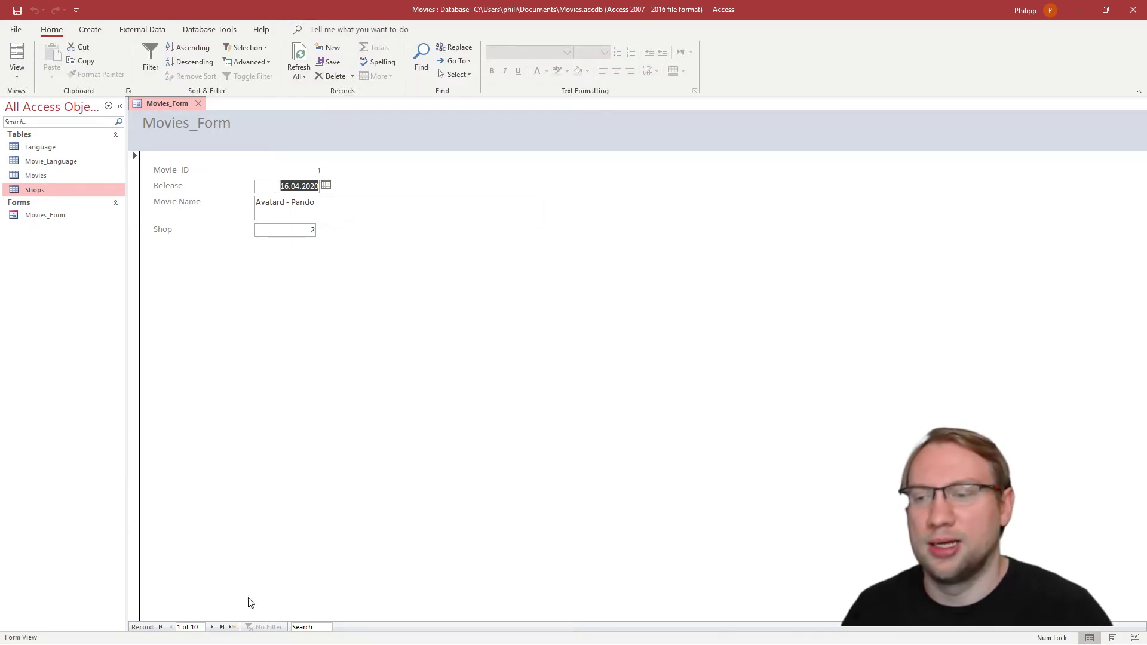
left_click(212, 627)
left_click(212, 627)
left_click(212, 627)
left_click(171, 627)
left_click(171, 627)
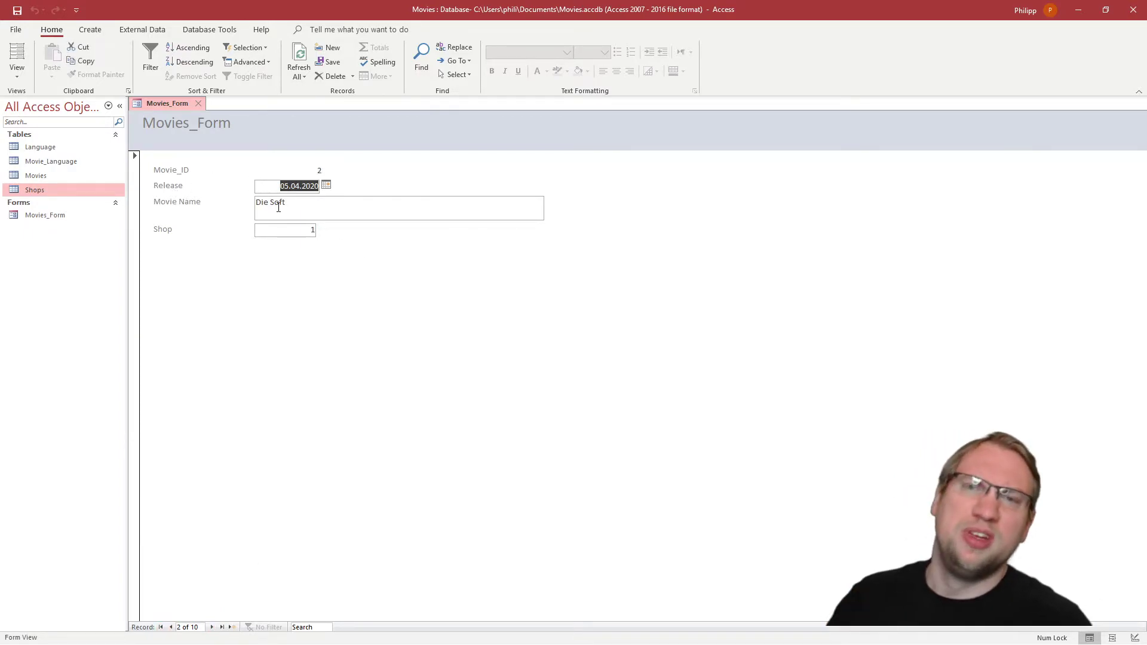
Step: In Layout View, move the Release label and text box into the empty area below the other fields, about 7.2 cm from the top
left_click(1135, 639)
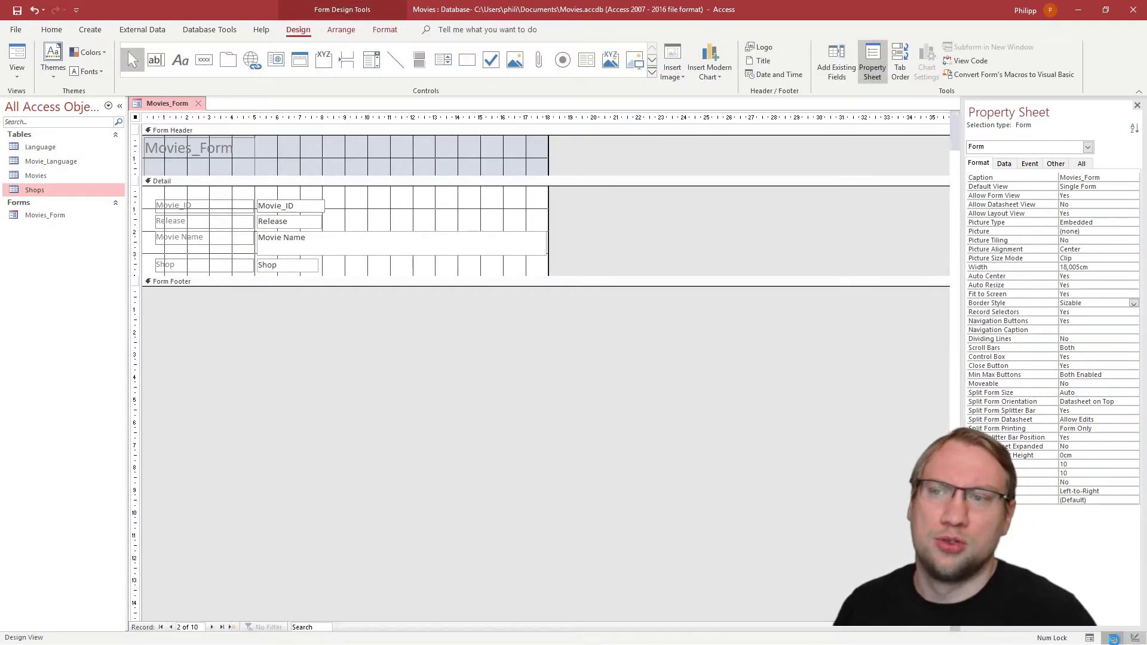
left_click(1112, 638)
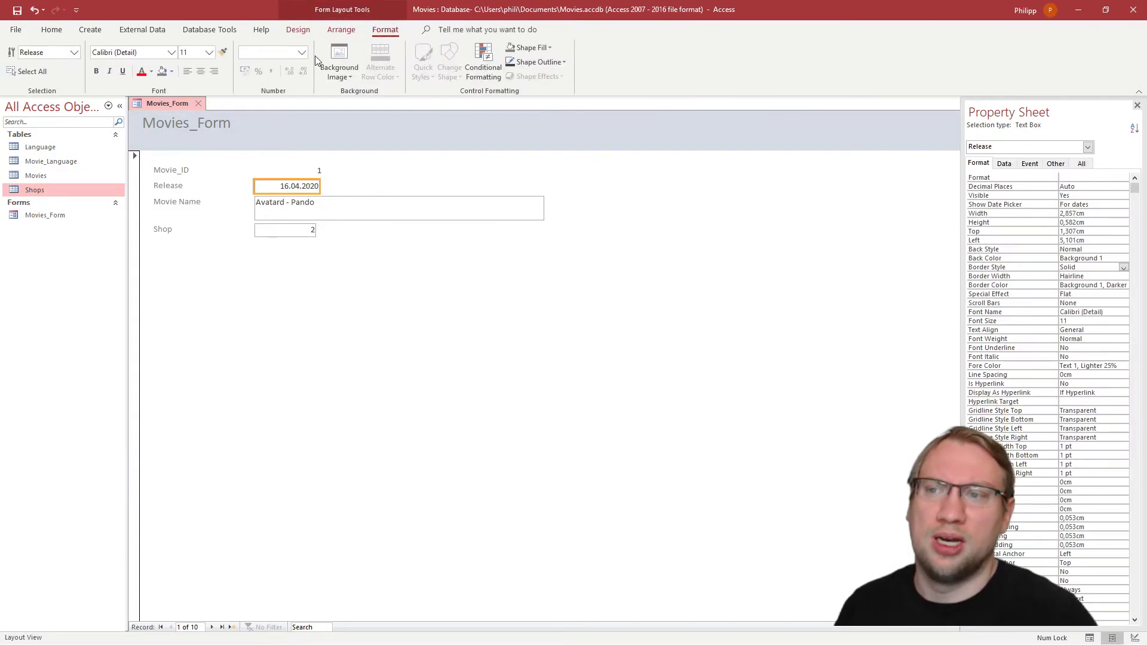
left_click(190, 186, "shift")
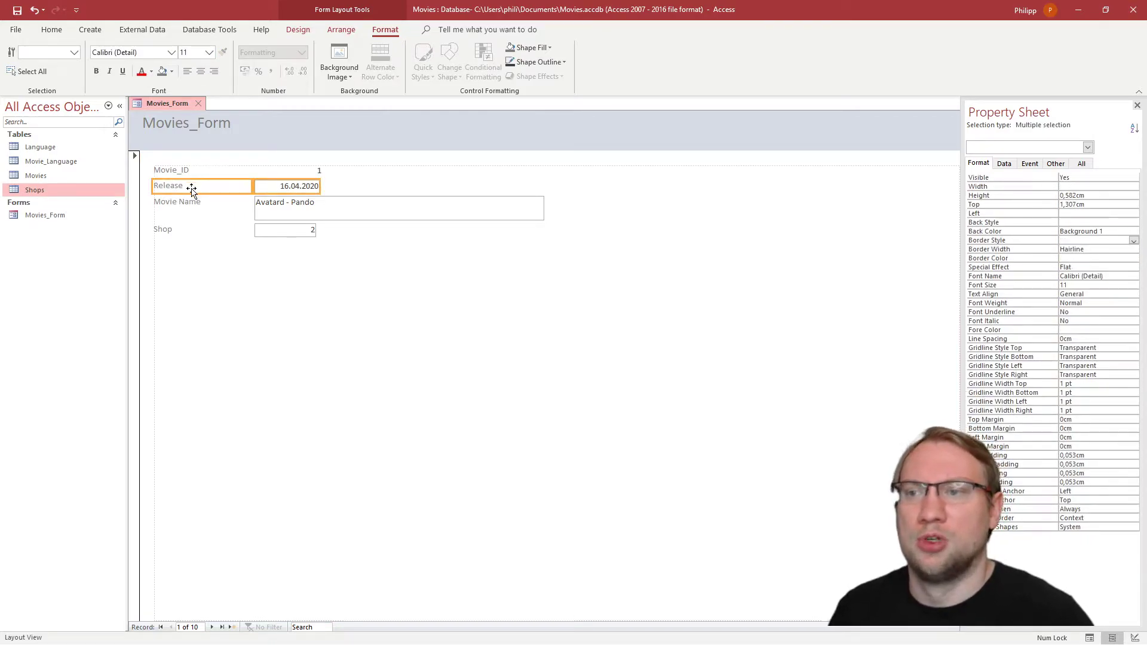
left_click_drag(514, 320, 512, 320)
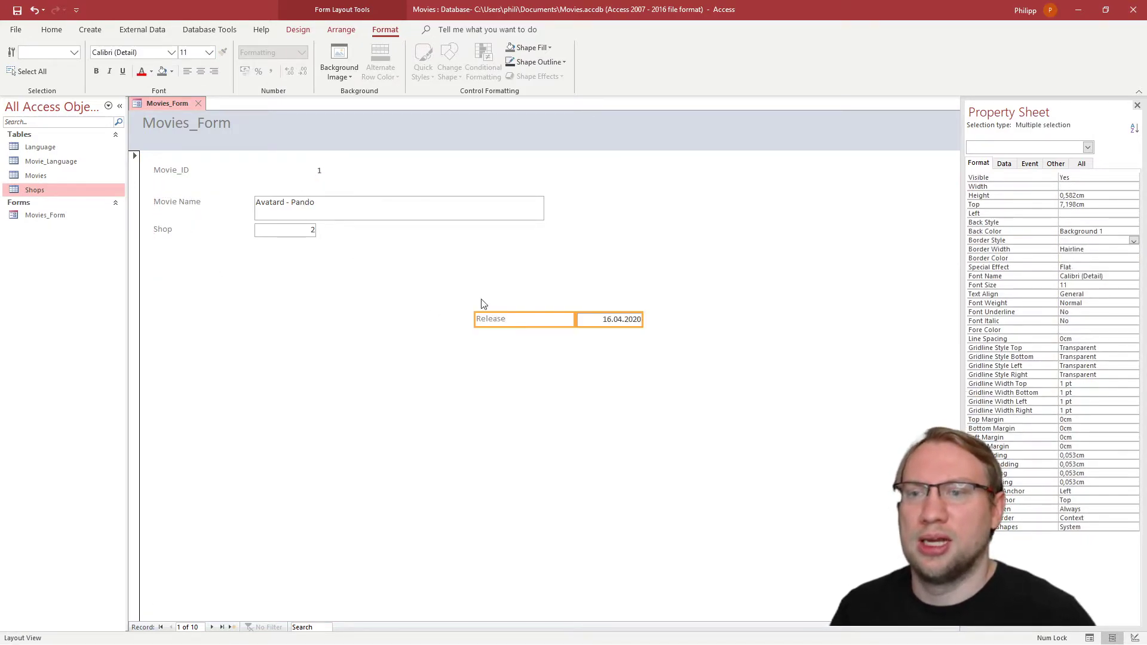
Step: Move the Movie Name label and text box up directly below Movie_ID, about 1.3 cm from the top
left_click(320, 206)
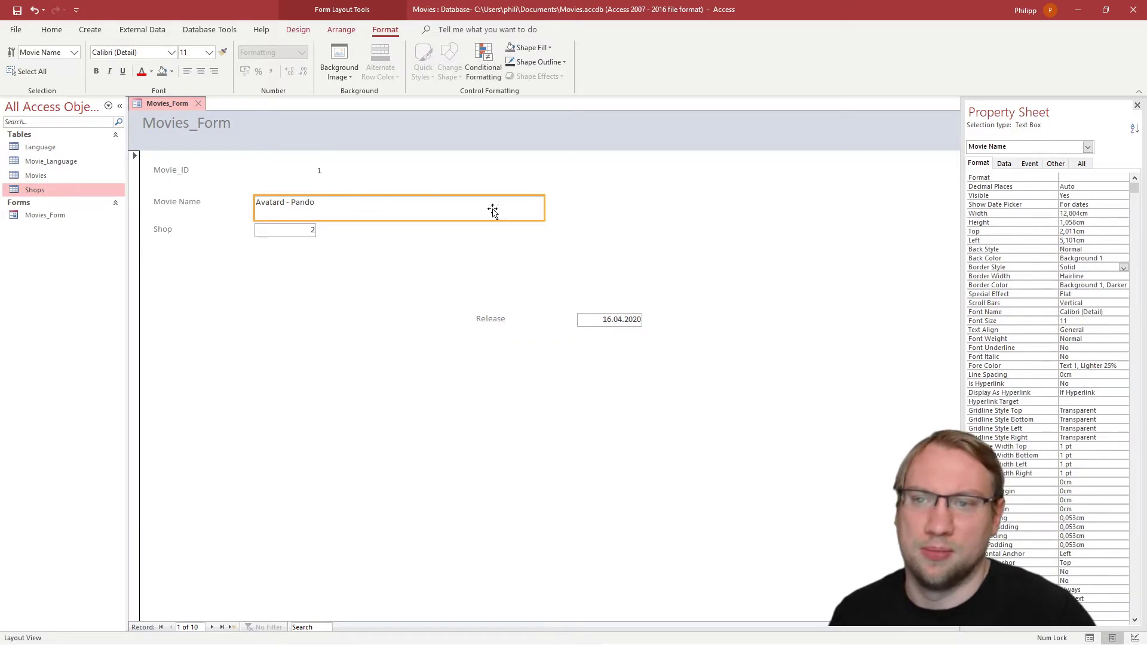
left_click(180, 199)
left_click(315, 215, "shift")
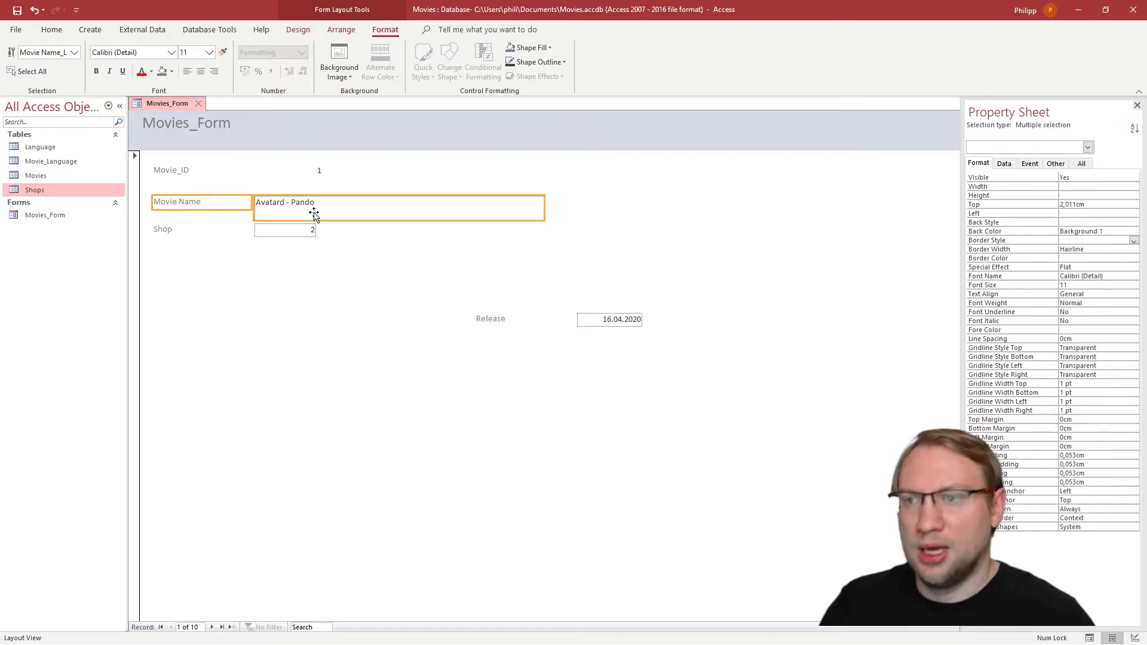
left_click_drag(203, 185, 213, 187)
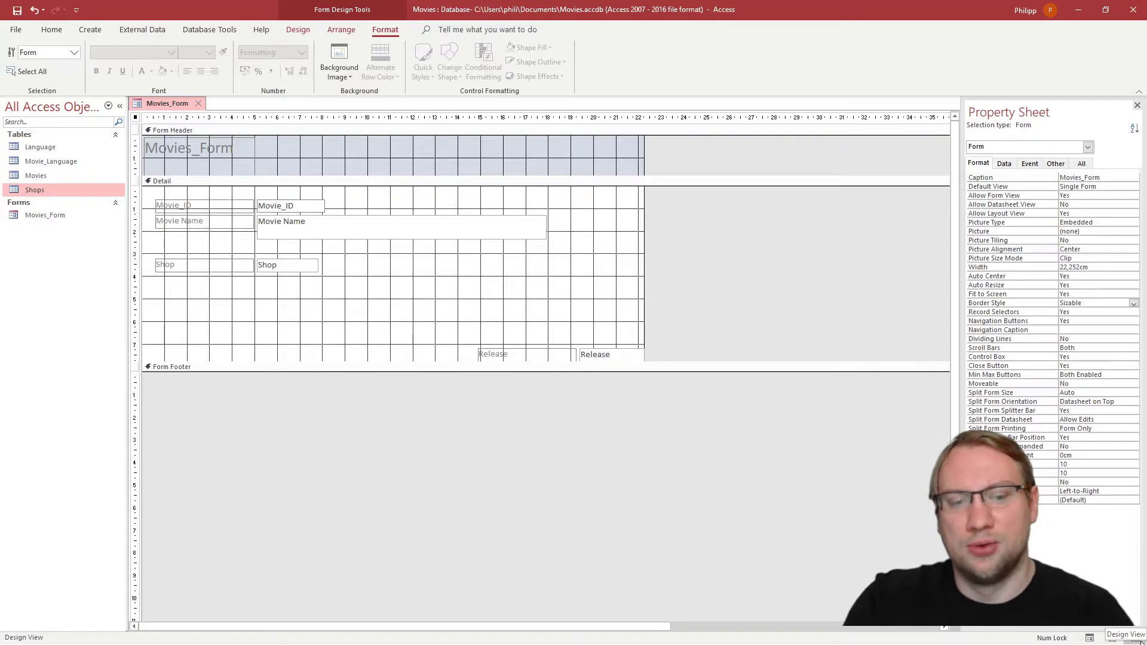
Step: In Design View, shrink the Movie Name text box to about 5.9 cm wide and 0.6 cm high
left_click(192, 225)
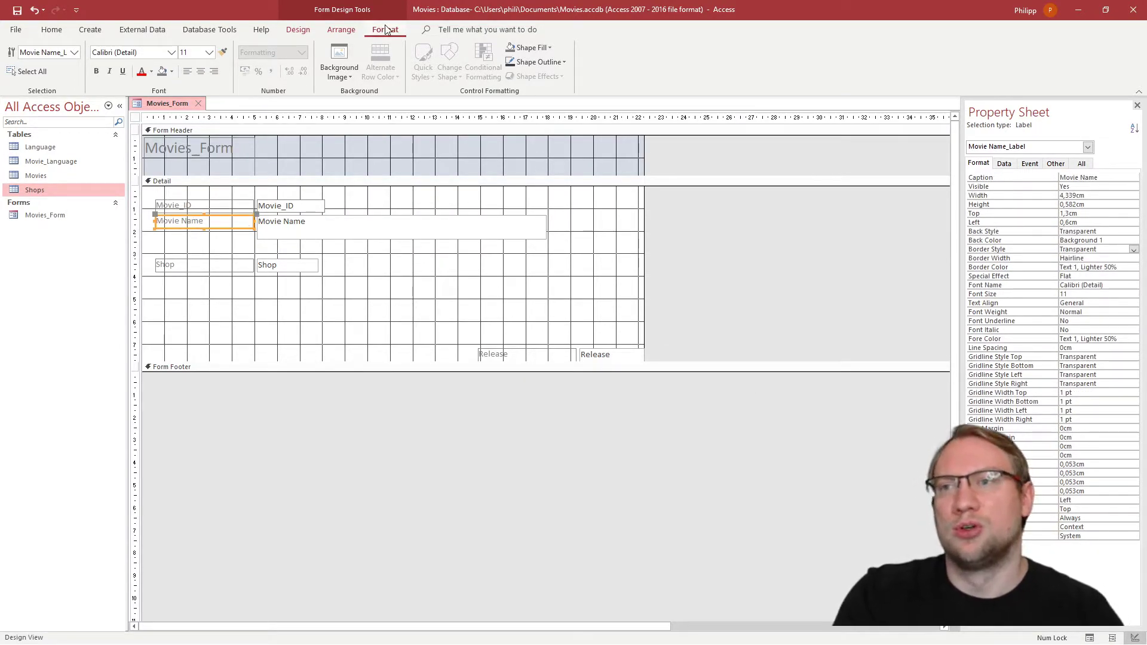
left_click(341, 29)
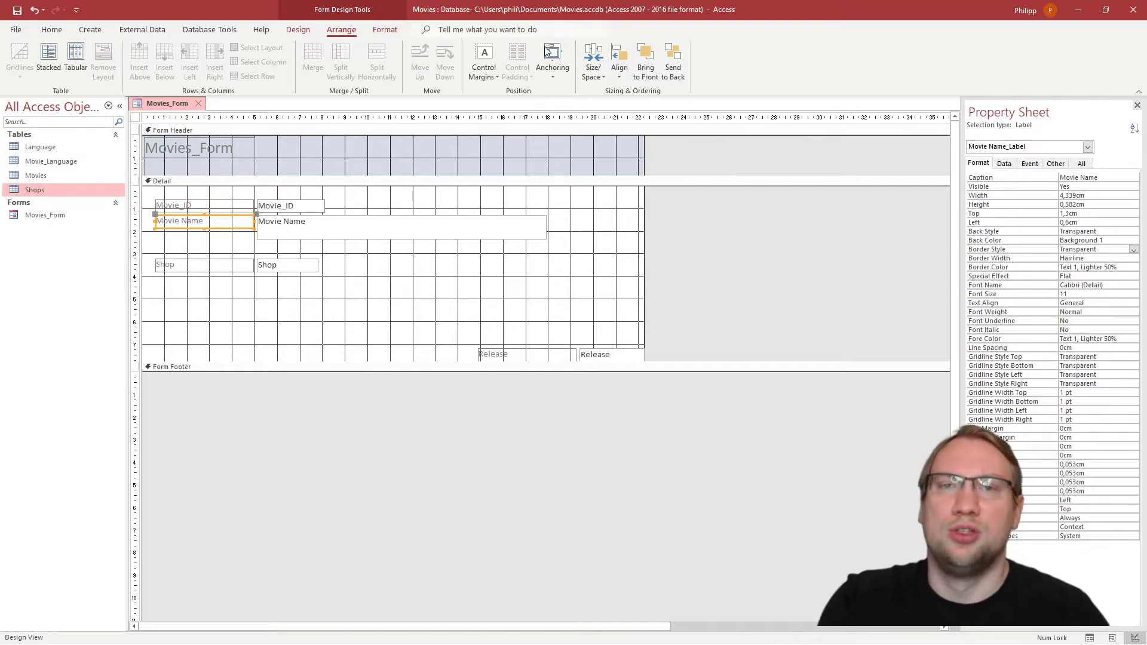
left_click(515, 227)
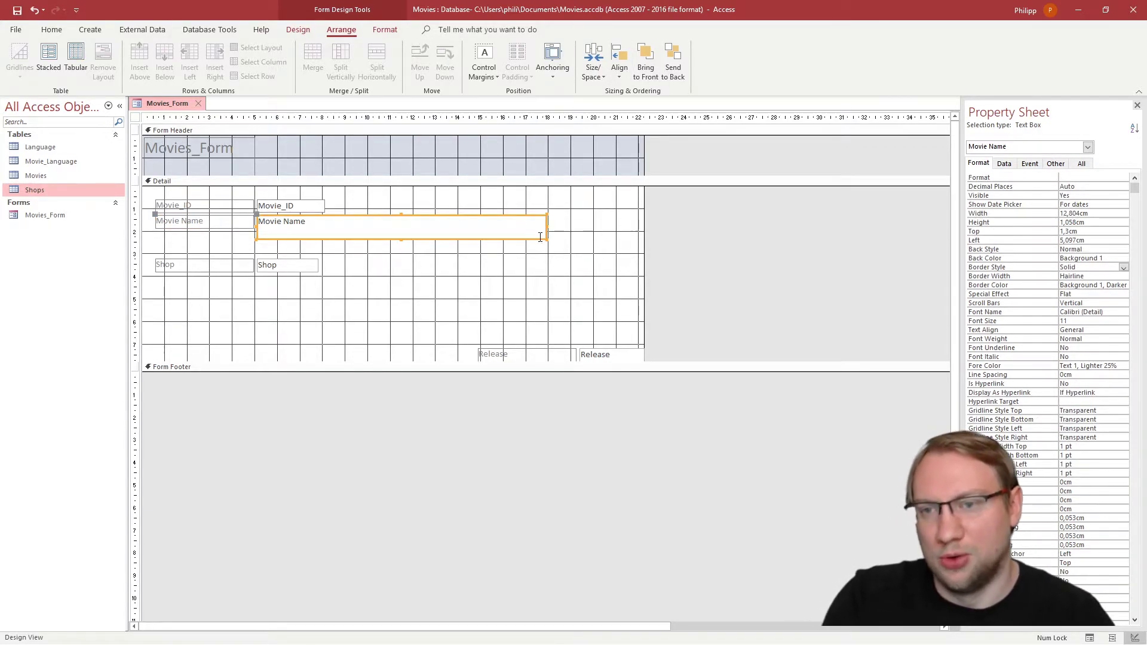
left_click(189, 223)
left_click(352, 225)
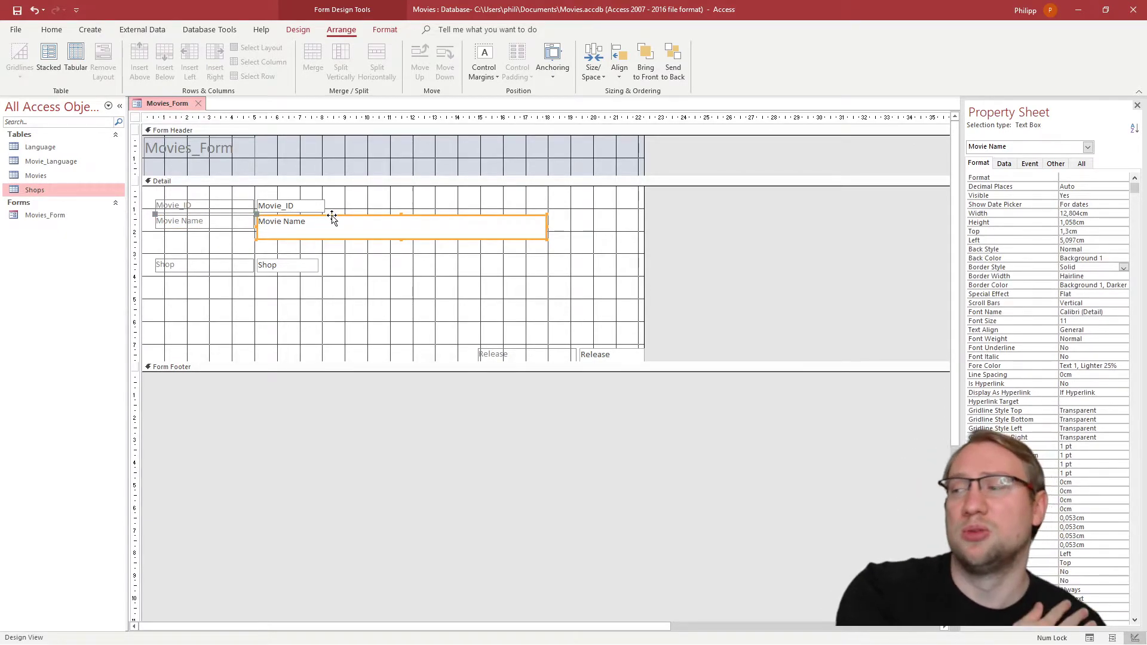
left_click_drag(545, 238, 390, 230)
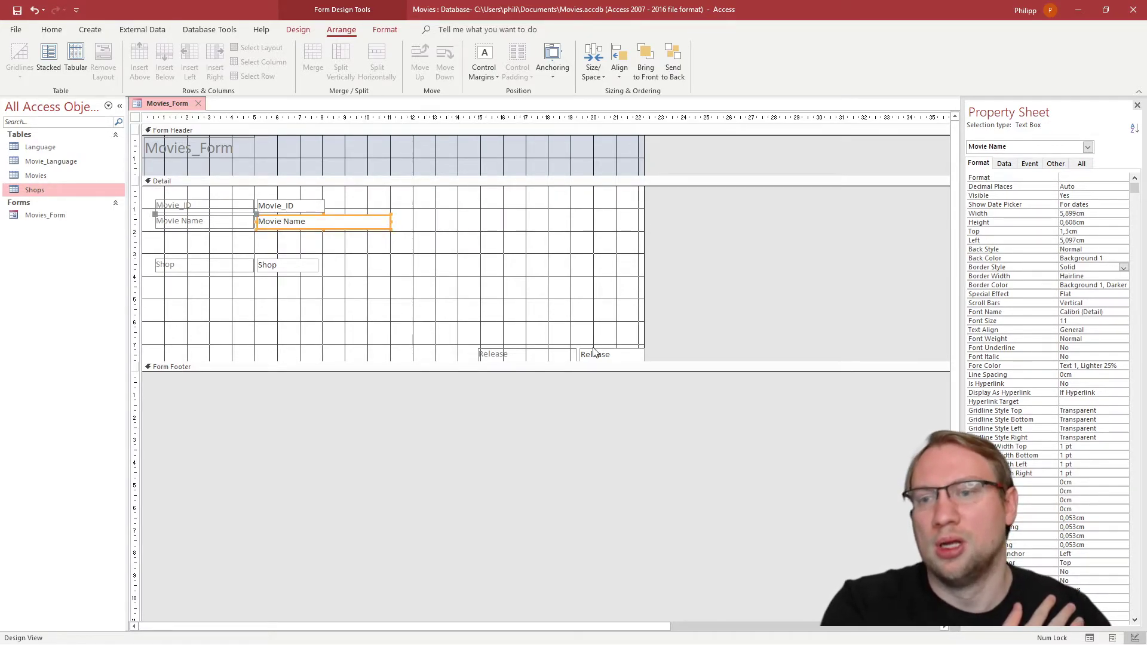
Step: Move the Release label and text box together to directly below Movie Name, aligned with the other fields
left_click(550, 355)
left_click(604, 356, "shift")
left_click_drag(617, 356, 297, 241)
left_click_drag(357, 285, 137, 251)
left_click(465, 310)
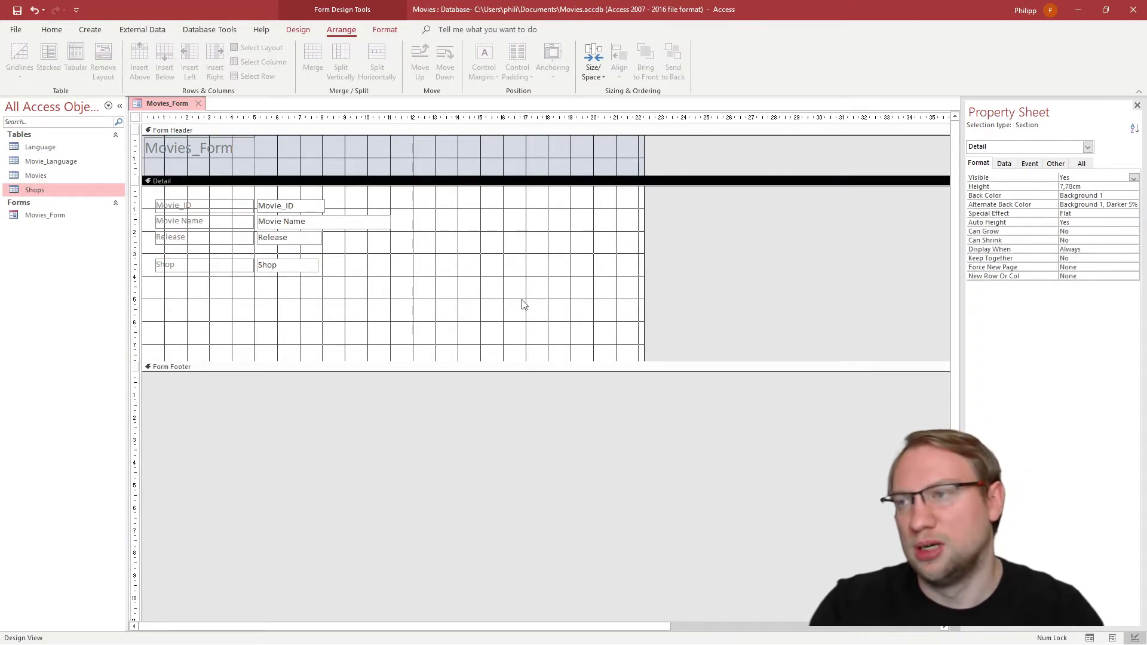
Step: Check the rearranged Movie Name and Release fields in Form View
left_click(1090, 638)
left_click(339, 188)
left_click(301, 201)
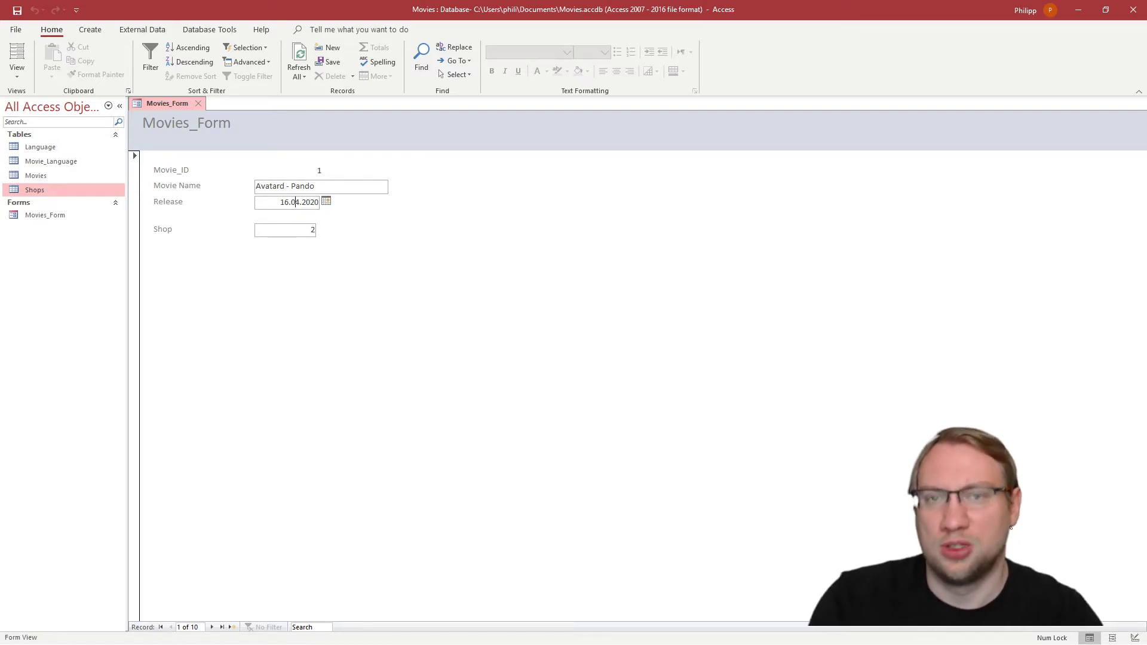
Step: Return to Design View and delete the Shop label and text box from the Detail section
left_click(1132, 638)
left_click_drag(368, 287, 147, 270)
left_click(333, 294)
left_click_drag(391, 308, 111, 251)
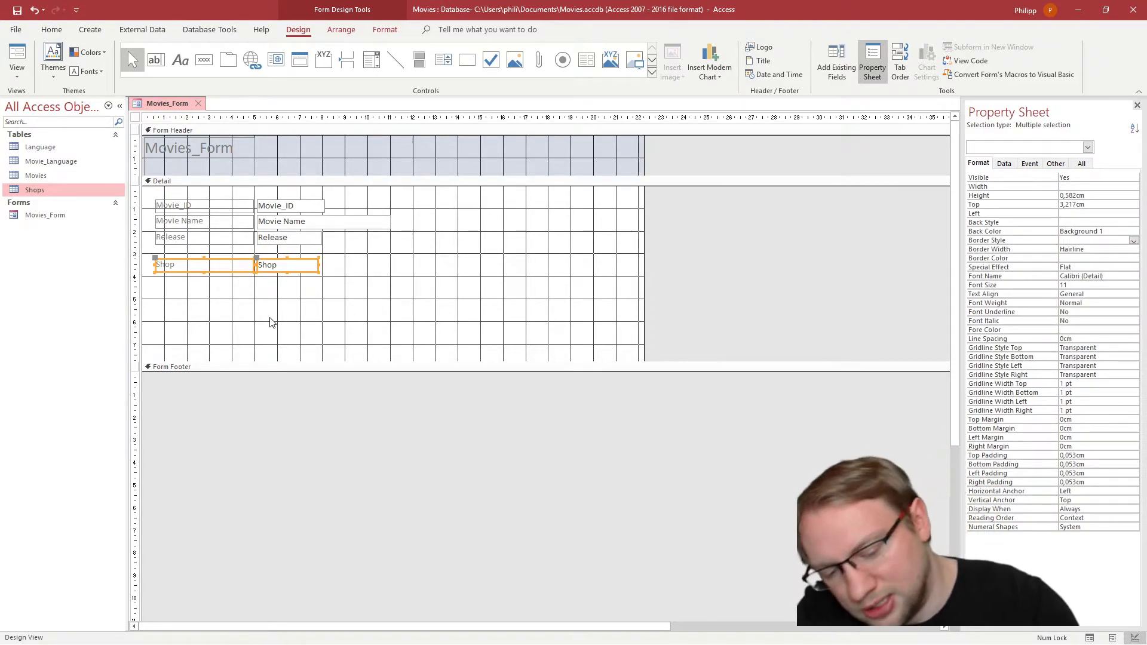
key("Delete")
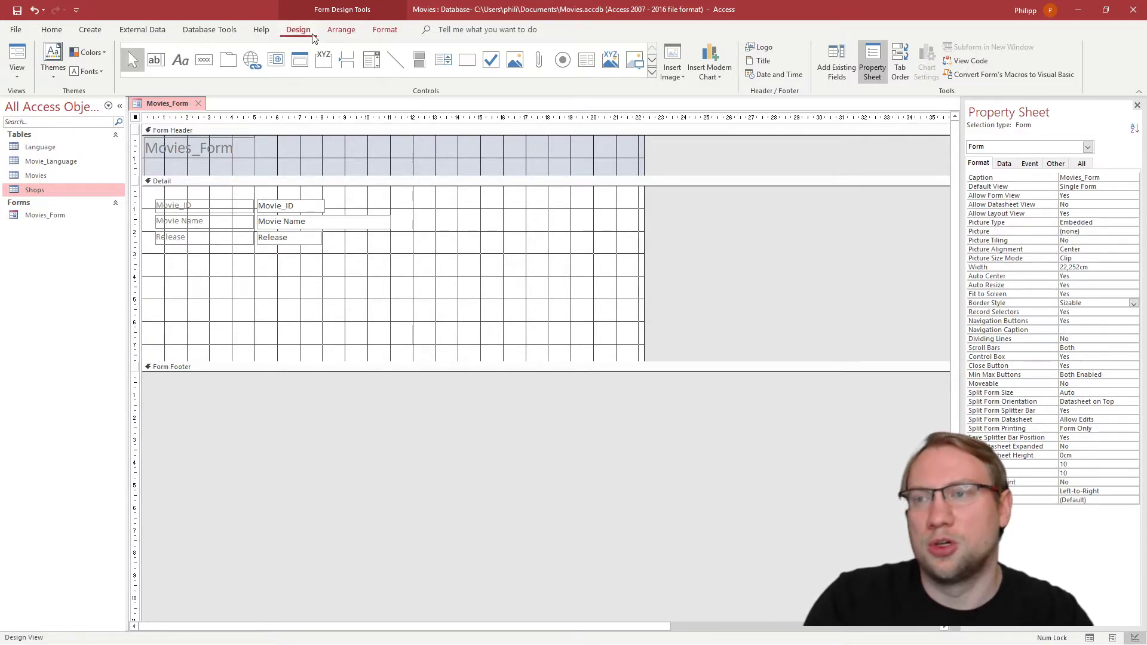
Step: Add a combo box below the Release field in the Detail section that gets its values from another table or query
left_click(371, 60)
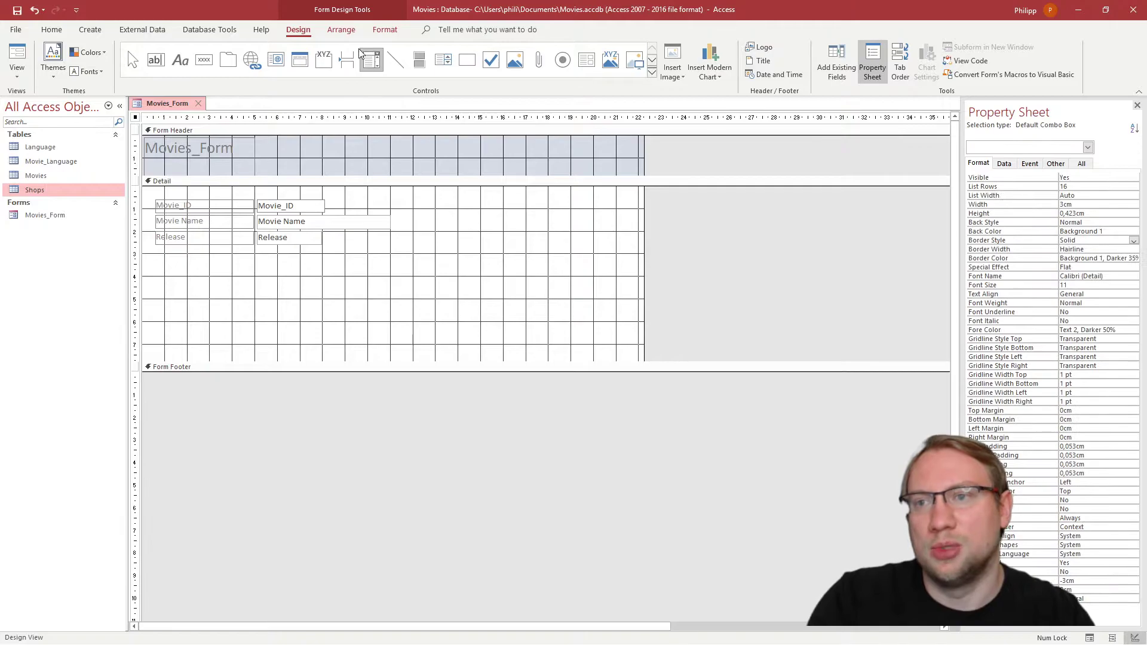
left_click(354, 278)
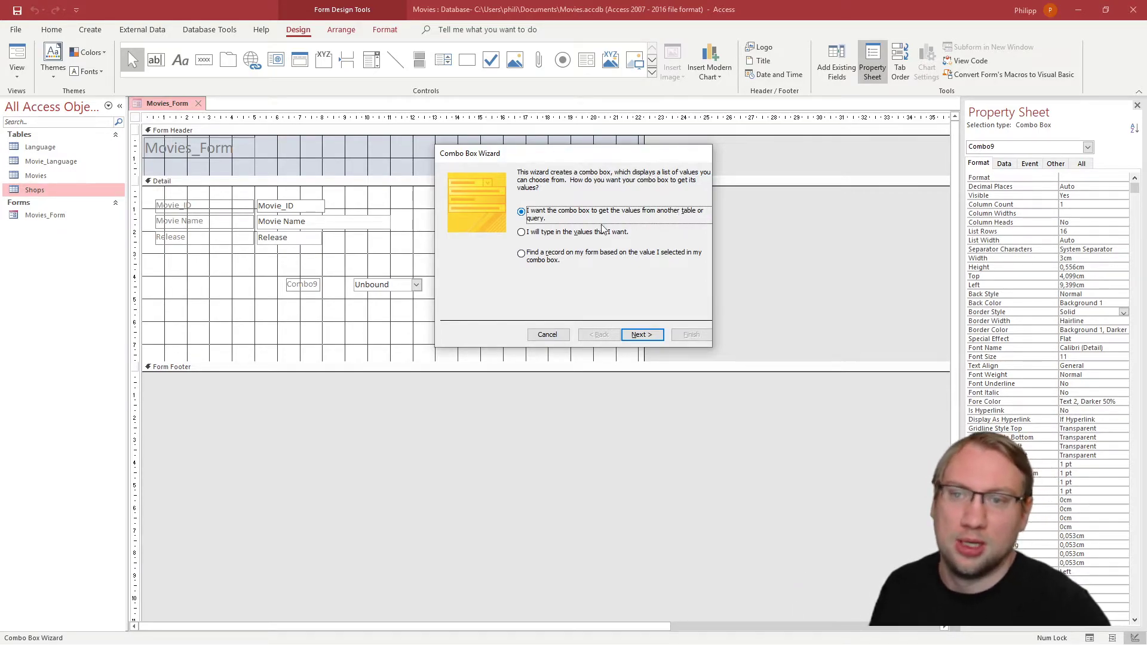
left_click(640, 335)
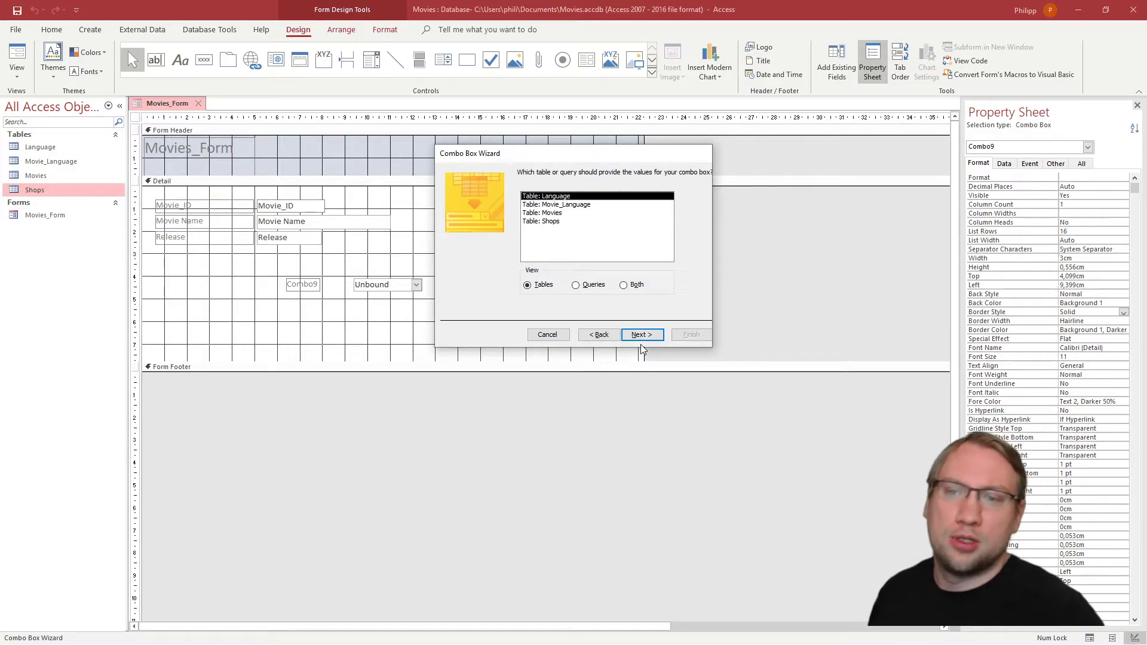
Step: Compare the fields that the Movies and Shops tables offer as value source for the combo box
left_click(556, 213)
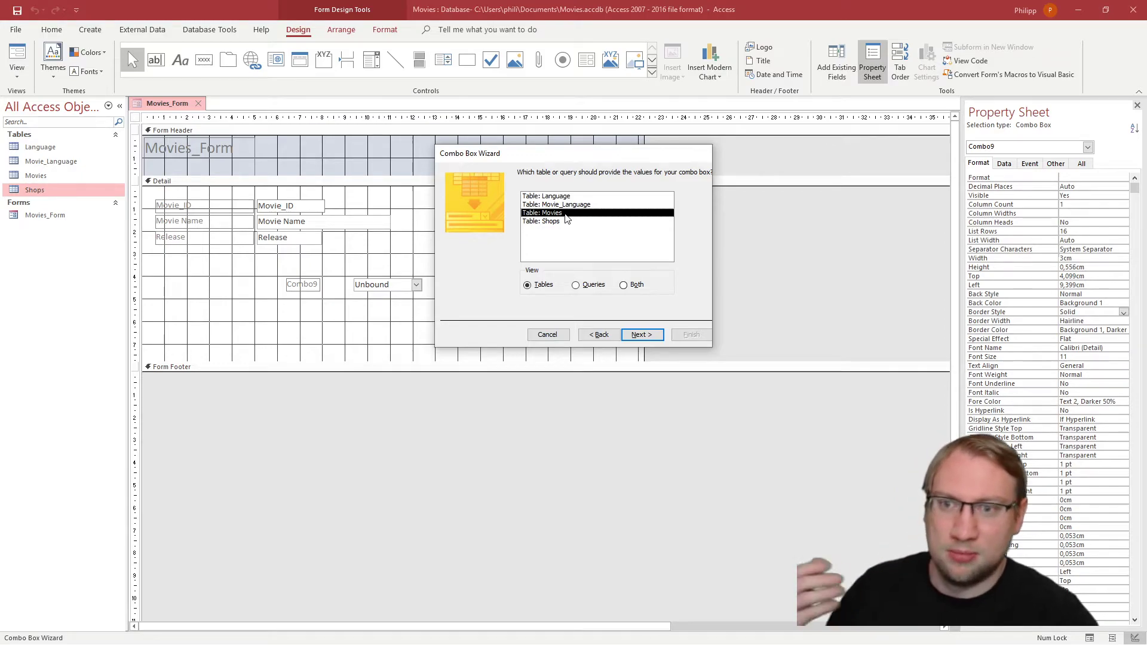
left_click(657, 339)
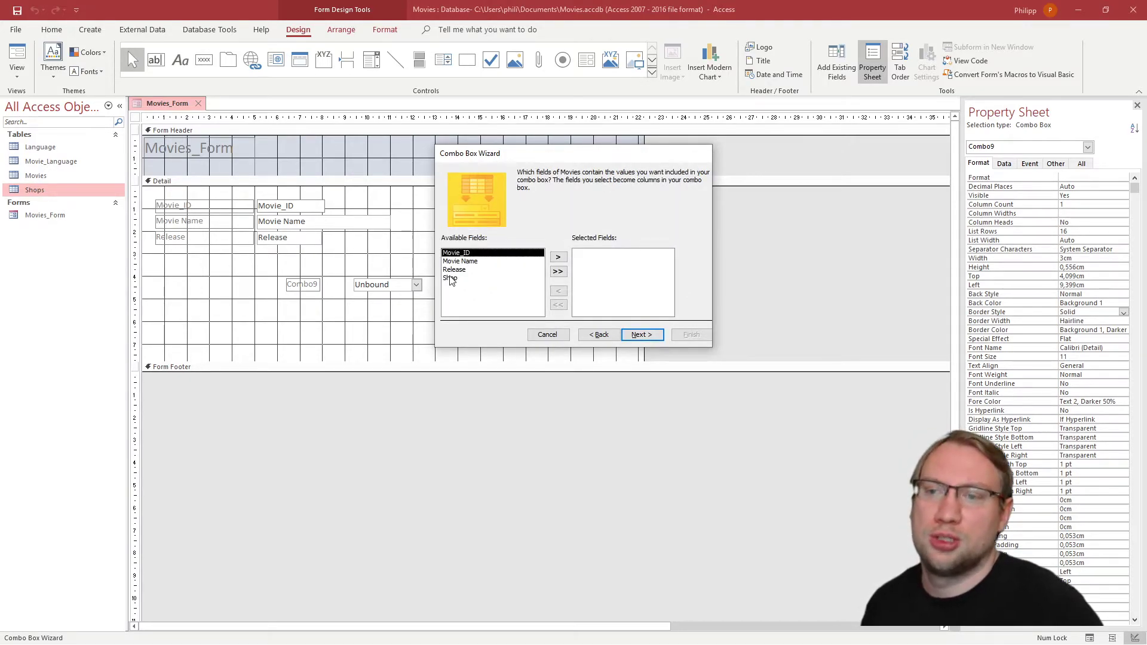
left_click(598, 334)
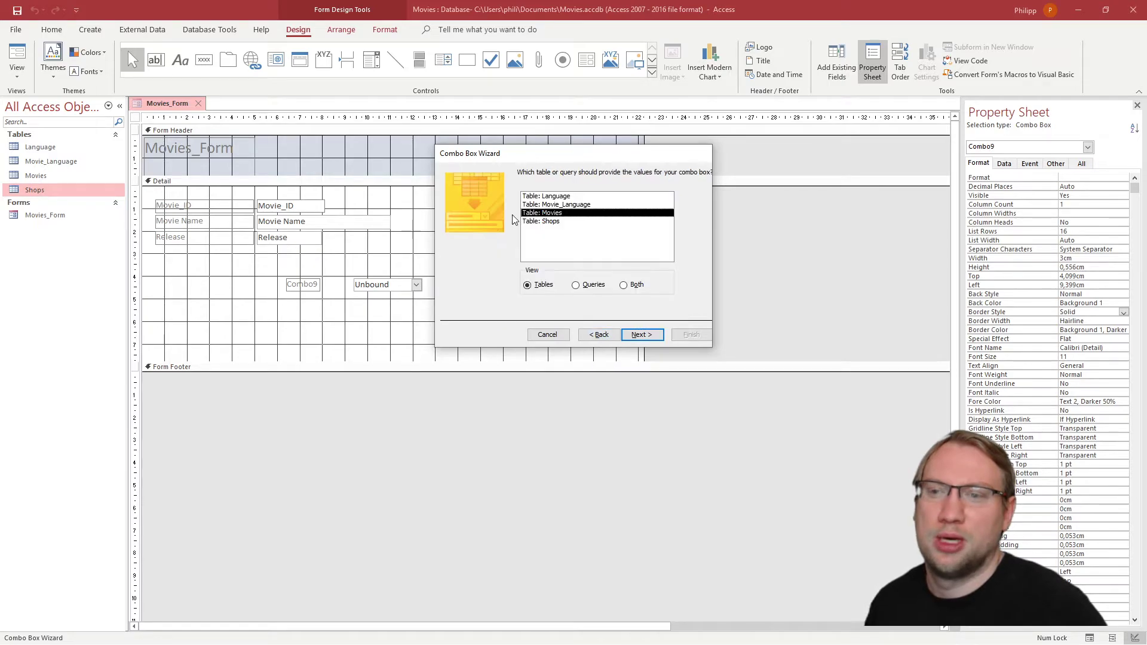
left_click(542, 222)
left_click(642, 335)
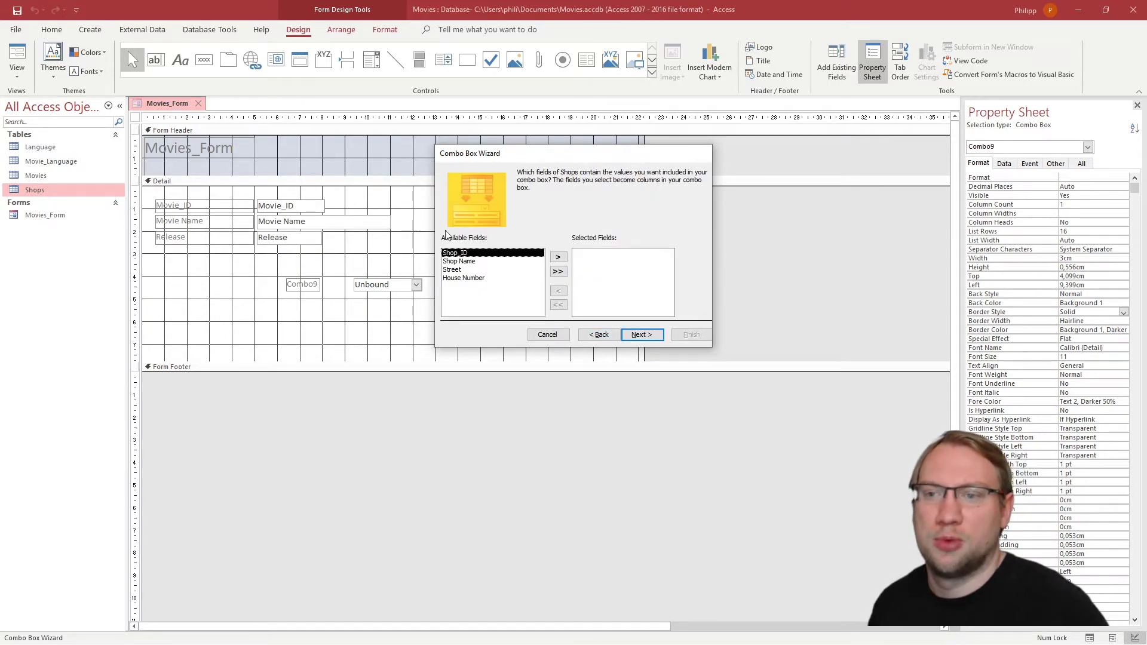
left_click(606, 335)
left_click(573, 213)
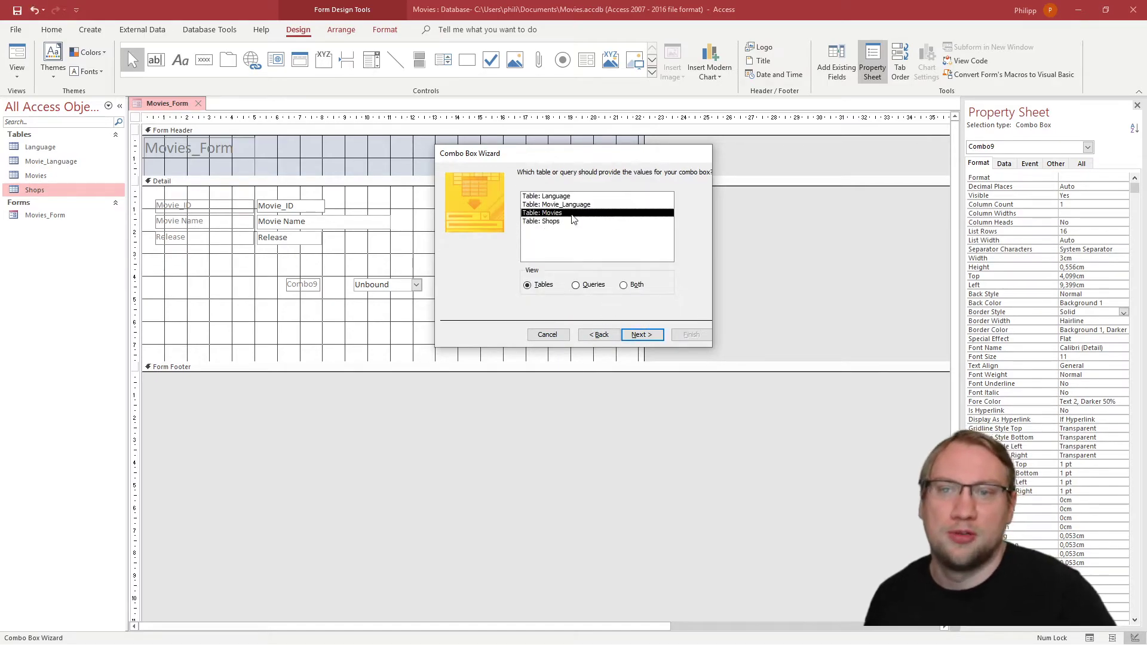
left_click(626, 332)
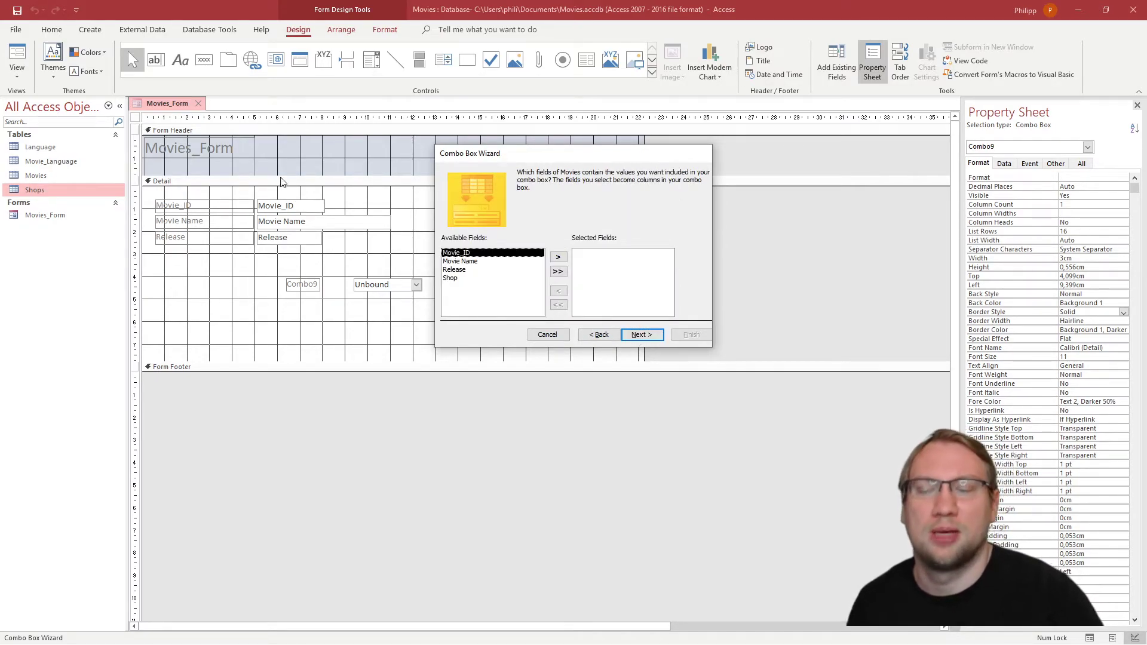
left_click(597, 334)
Step: Use the Shops table as the combo box source and include all its fields: Shop_ID, Shop Name, Street and House Number
left_click(561, 222)
left_click(638, 335)
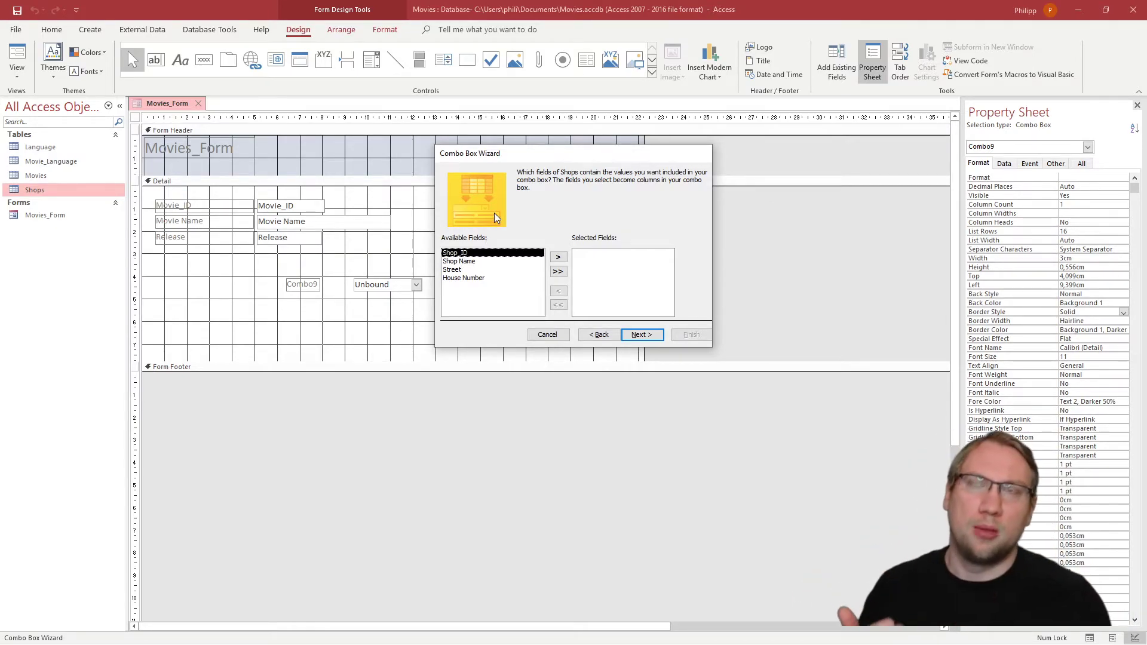
left_click(479, 261)
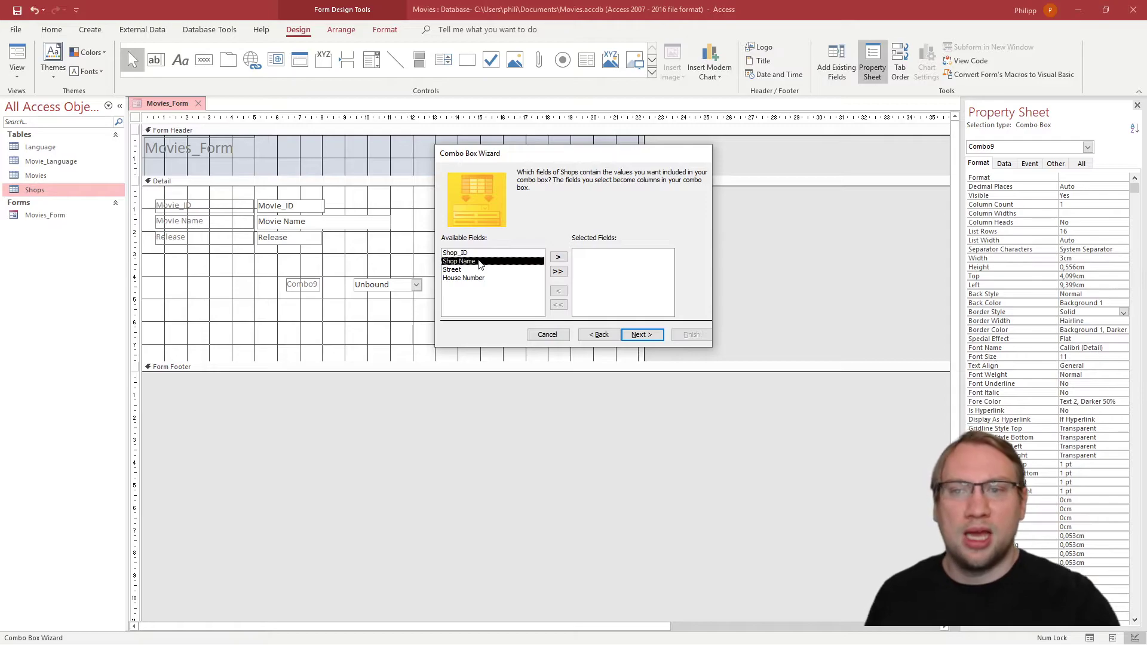
left_click(472, 278)
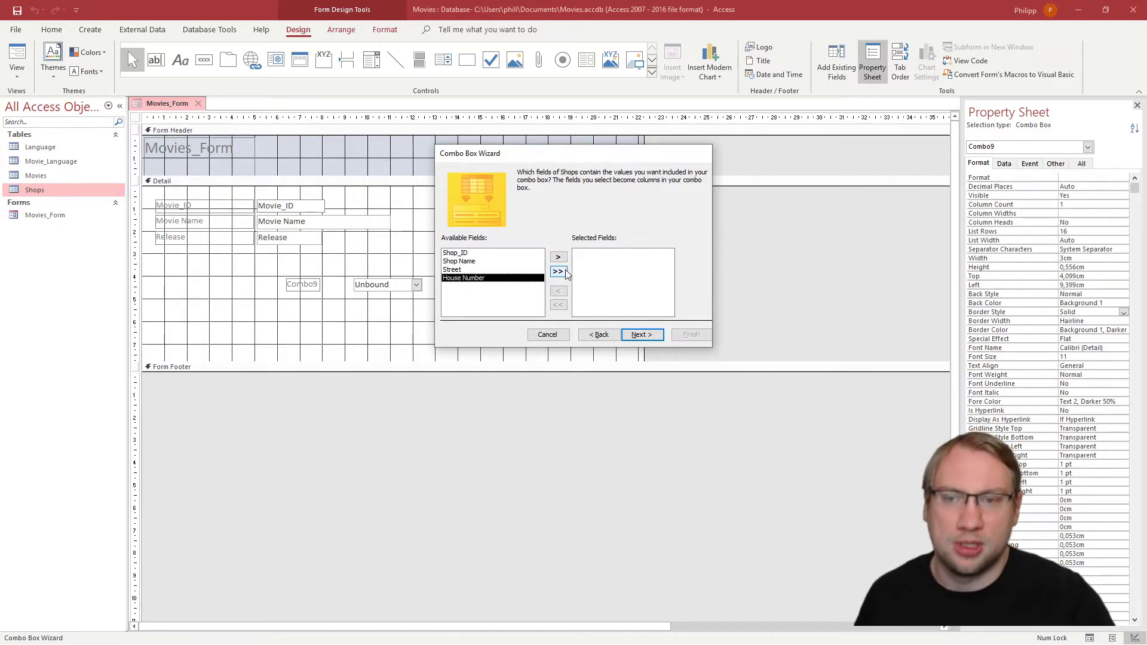
left_click(558, 272)
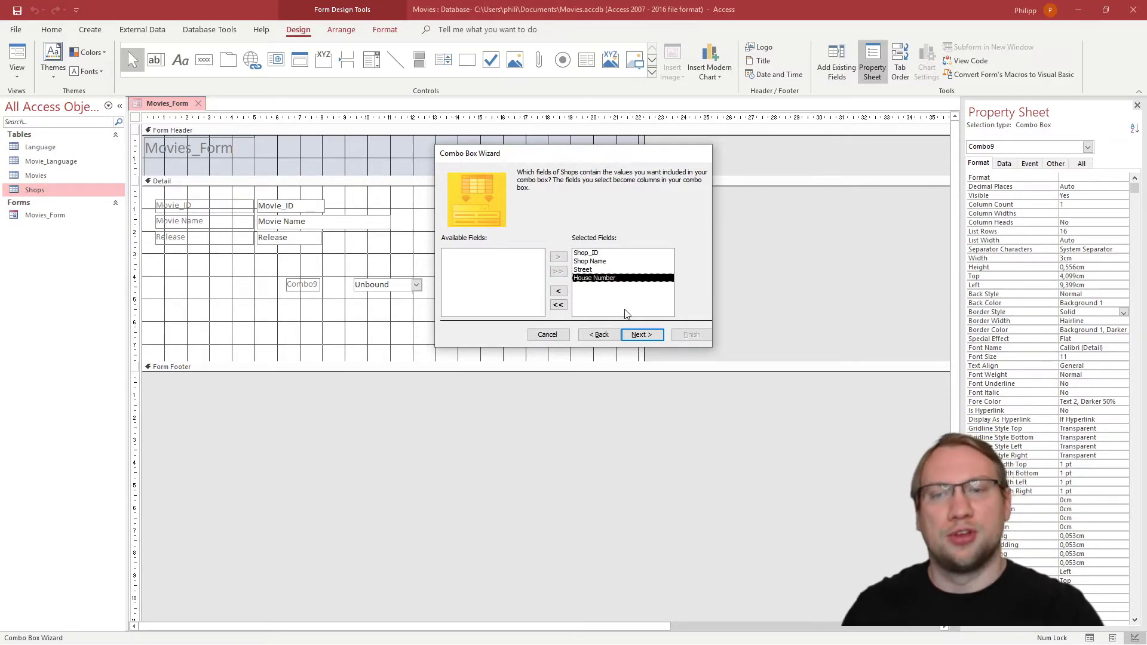
left_click(639, 335)
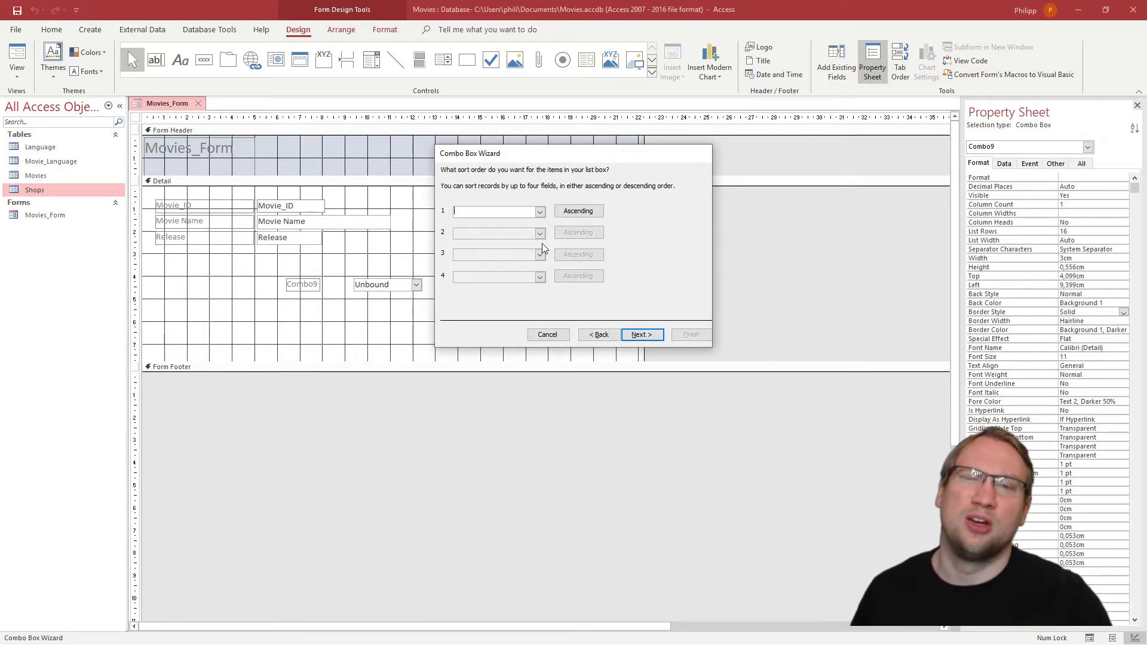
Step: Sort the combo box items ascending by Shop Name and slightly widen the Shop Name and Street columns
left_click(540, 212)
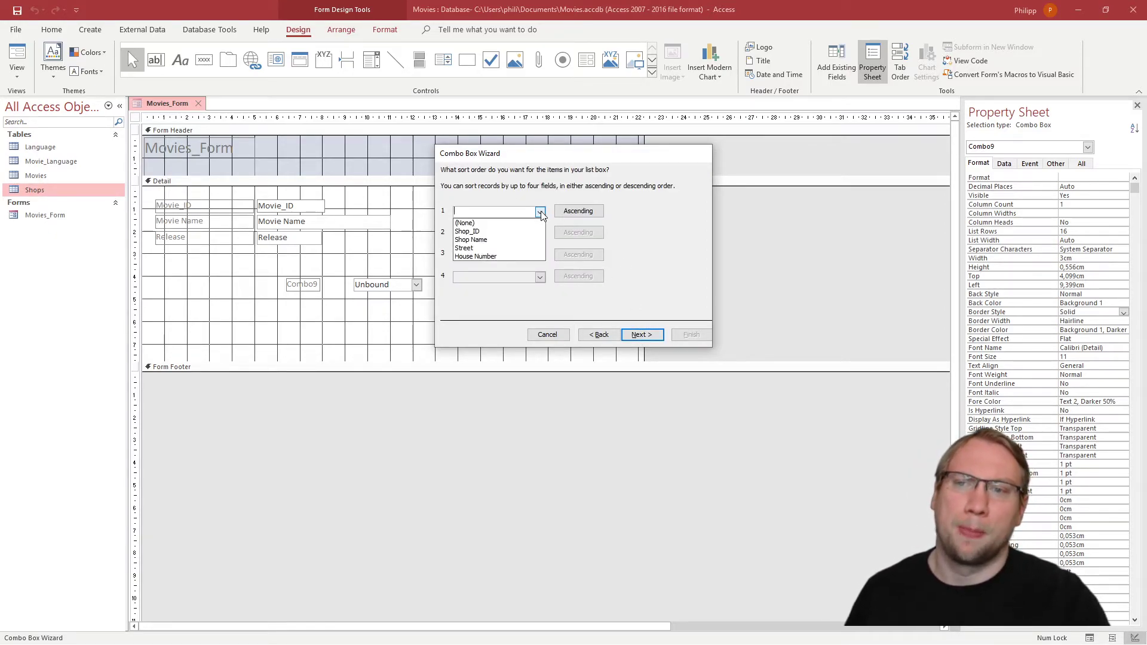
left_click(473, 240)
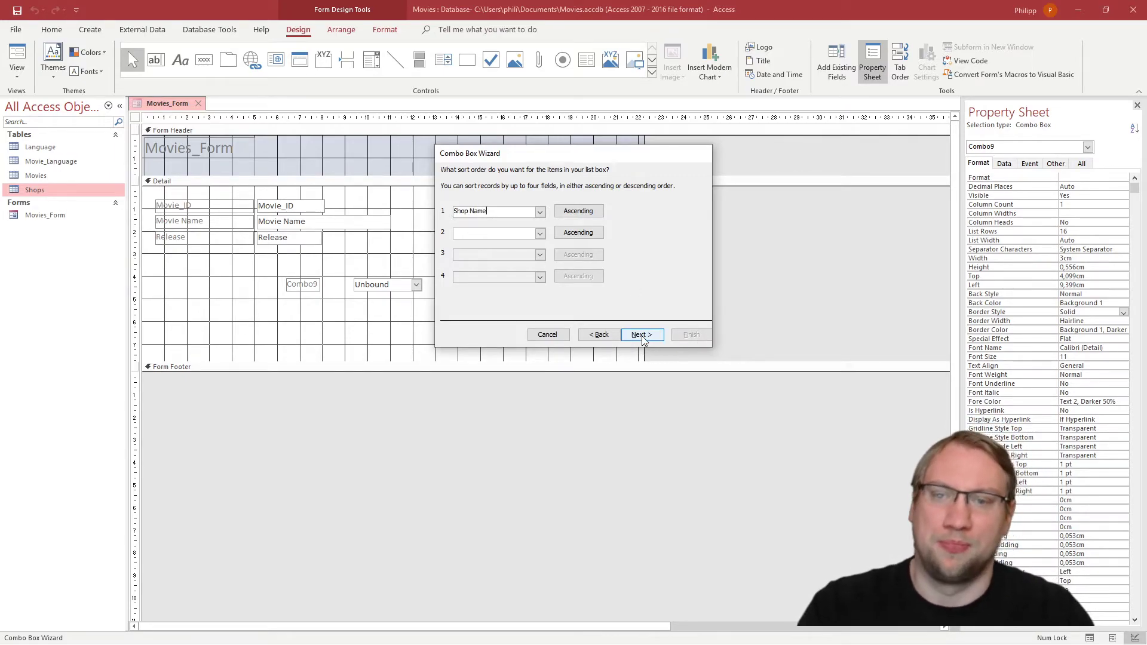
left_click(579, 210)
left_click(579, 212)
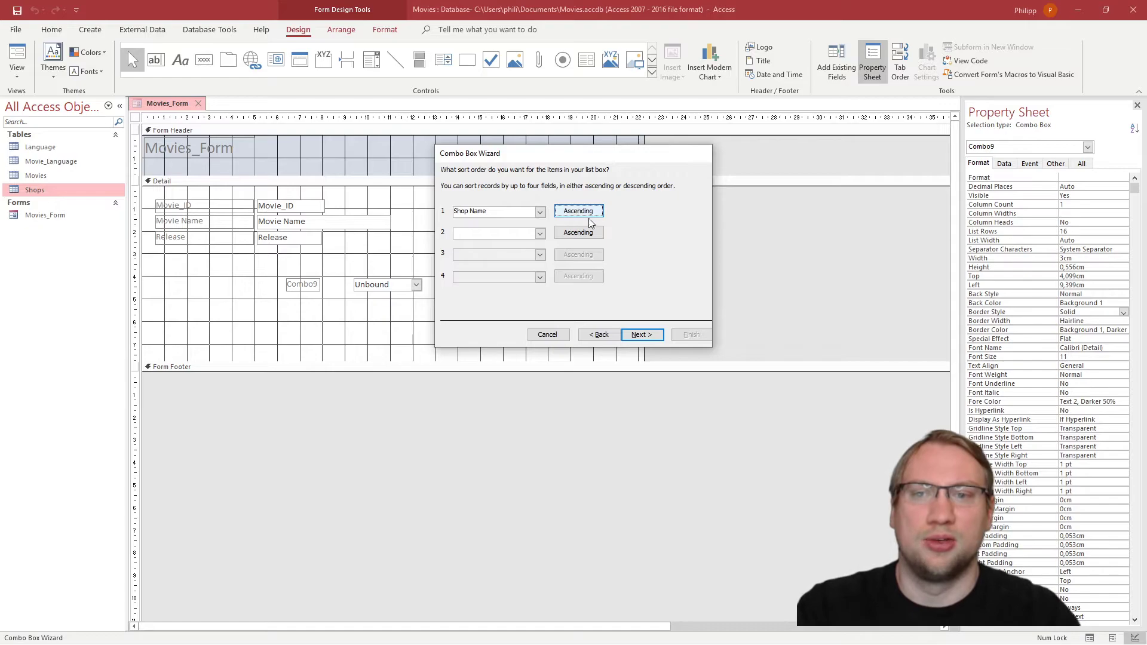
left_click(642, 335)
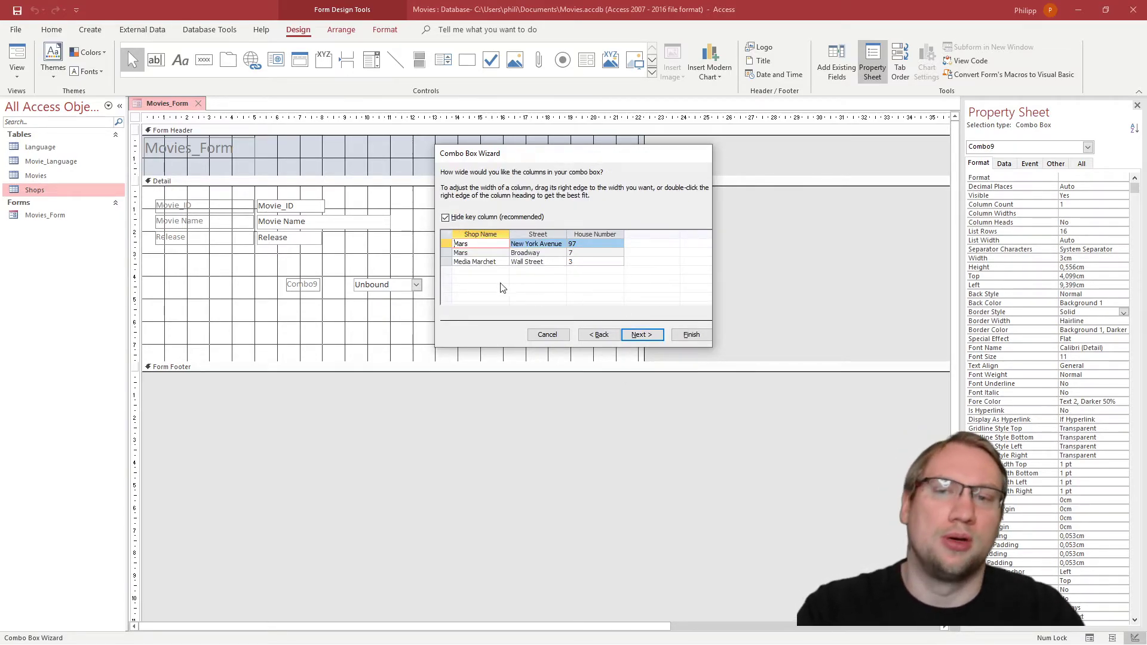
left_click_drag(509, 233, 587, 233)
left_click_drag(515, 234, 517, 234)
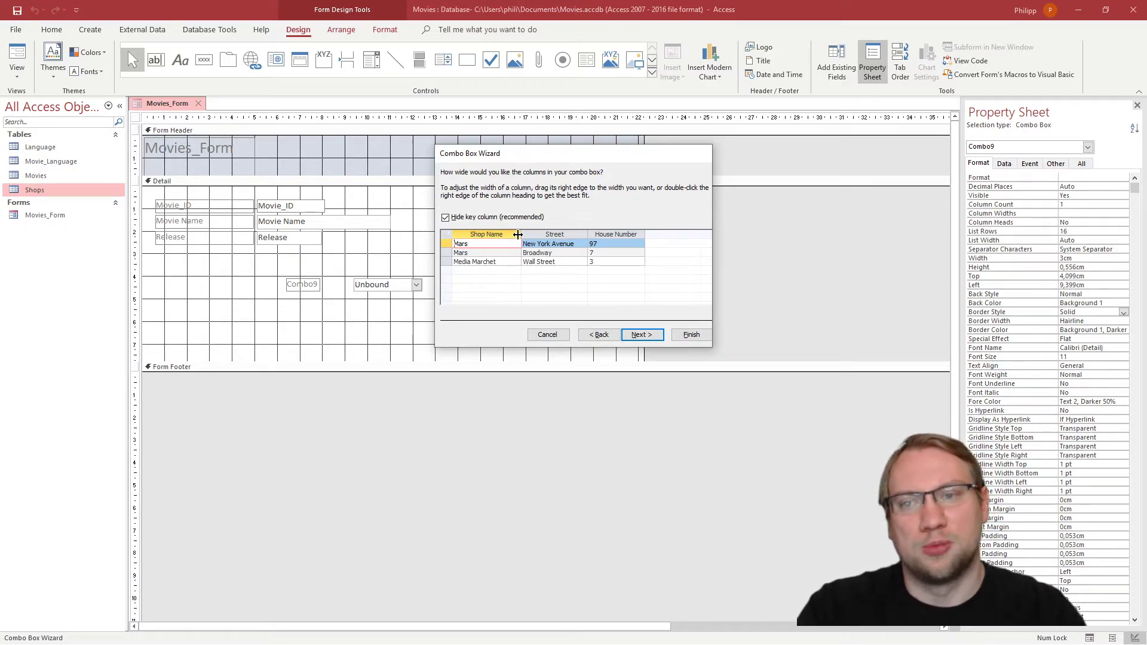
Step: Examine the Shop_ID key column by temporarily unhiding it, and hide it again
left_click(446, 218)
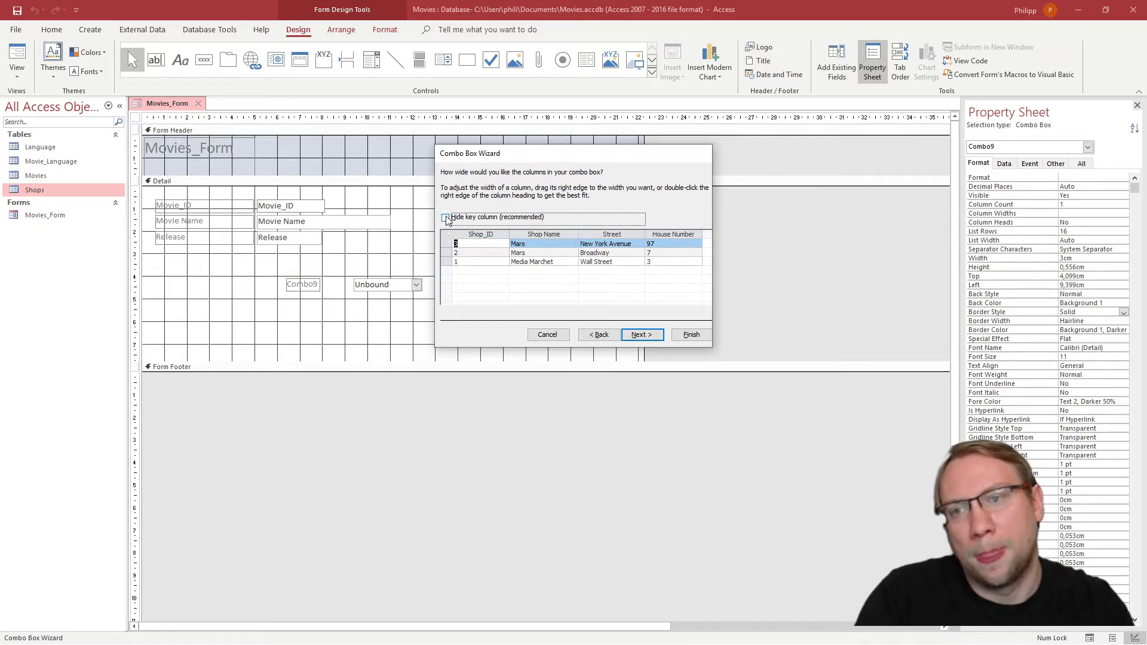
left_click(446, 218)
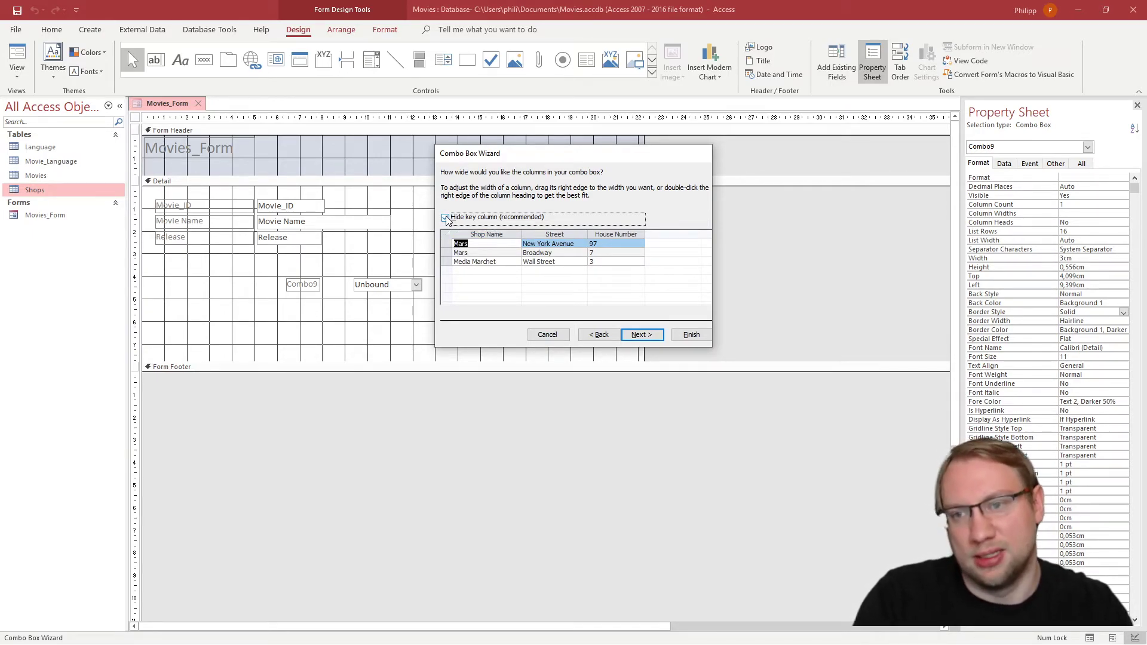
left_click(446, 218)
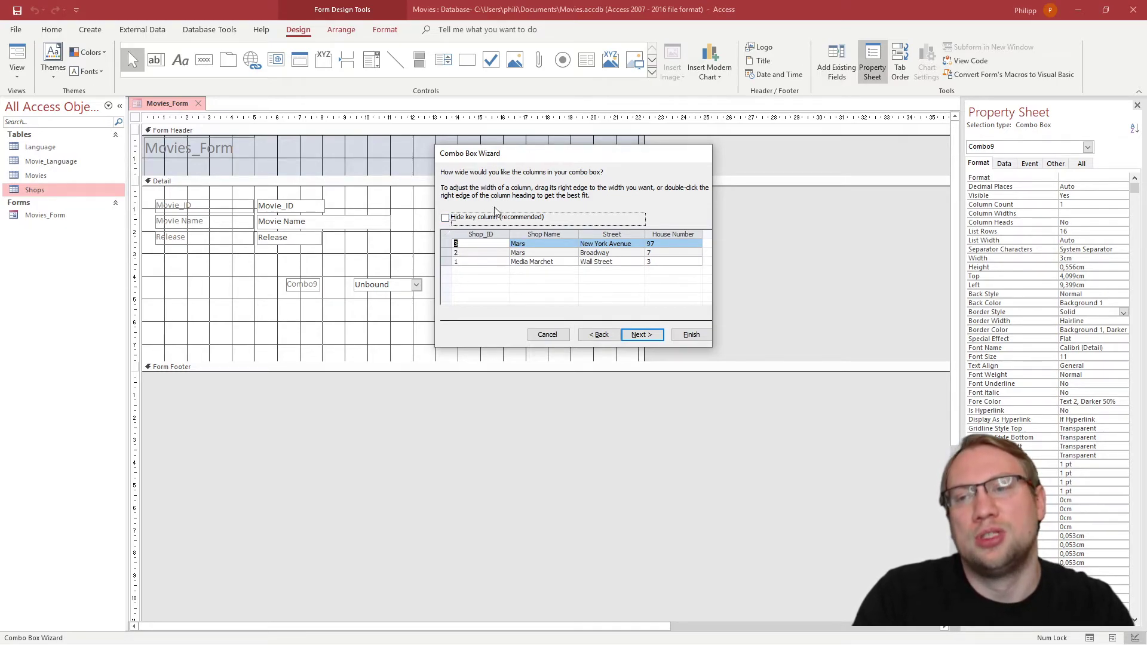
left_click(465, 252)
left_click(465, 262)
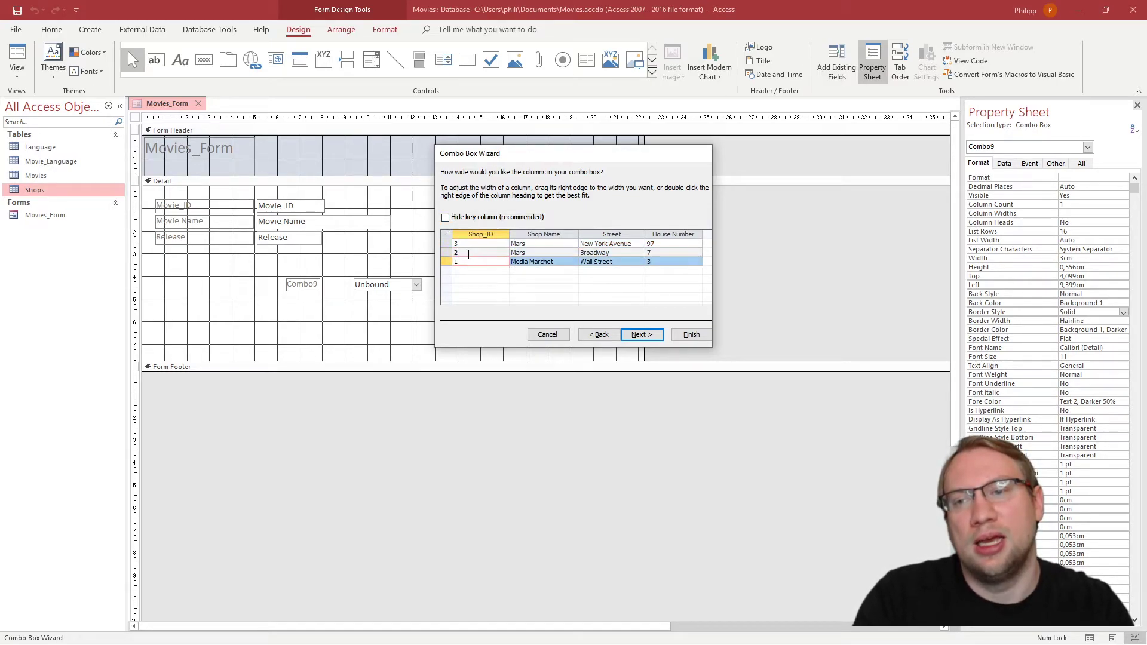
left_click(469, 243)
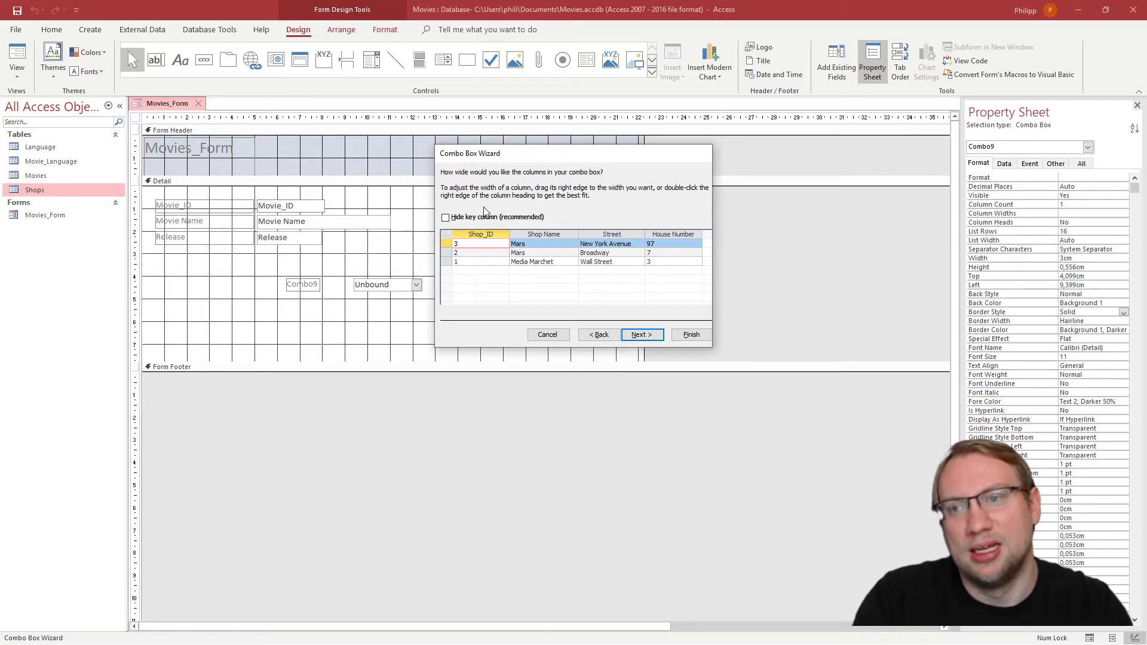
left_click(445, 217)
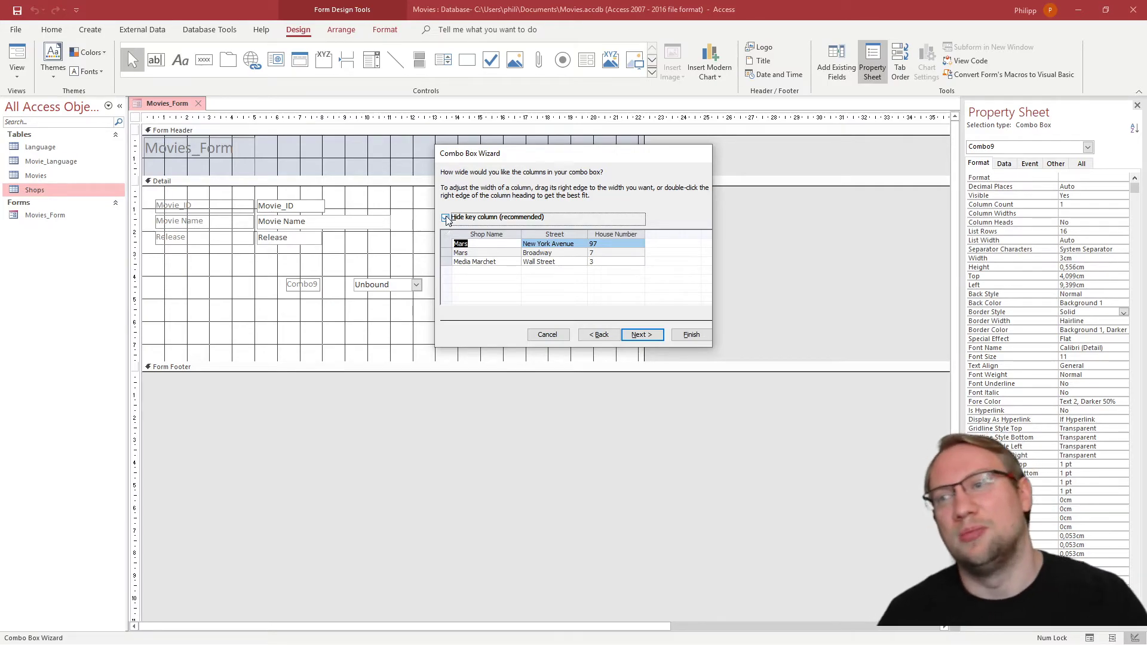
Step: Store the combo box's selected value in the Shop field, label it Shop and finish the wizard
left_click(640, 335)
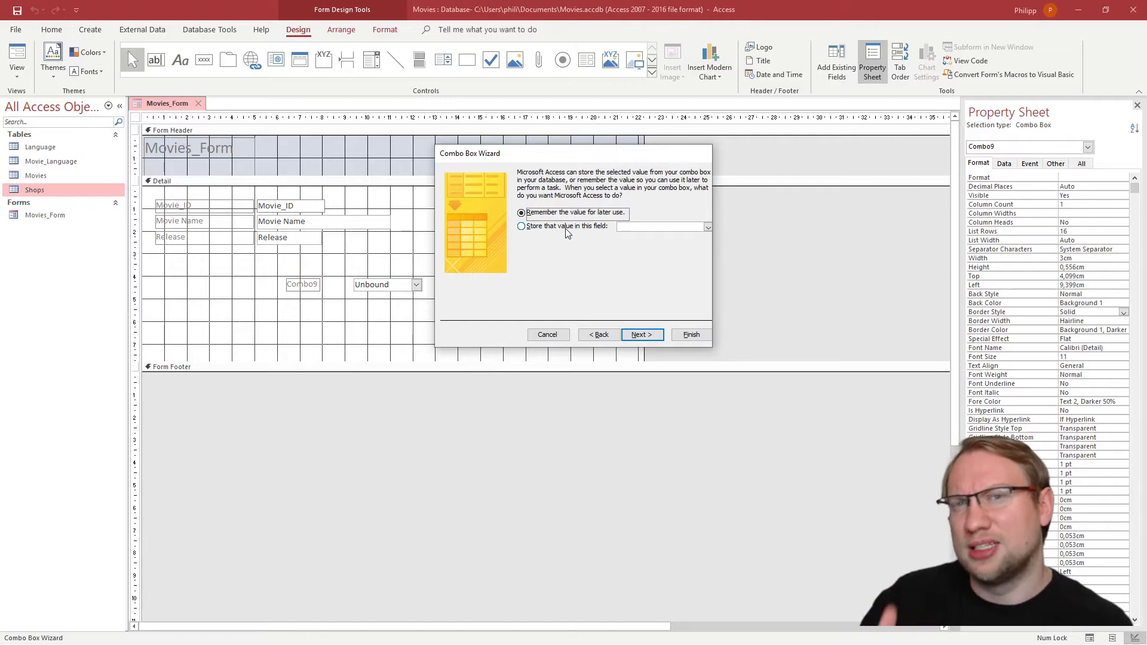
left_click(566, 227)
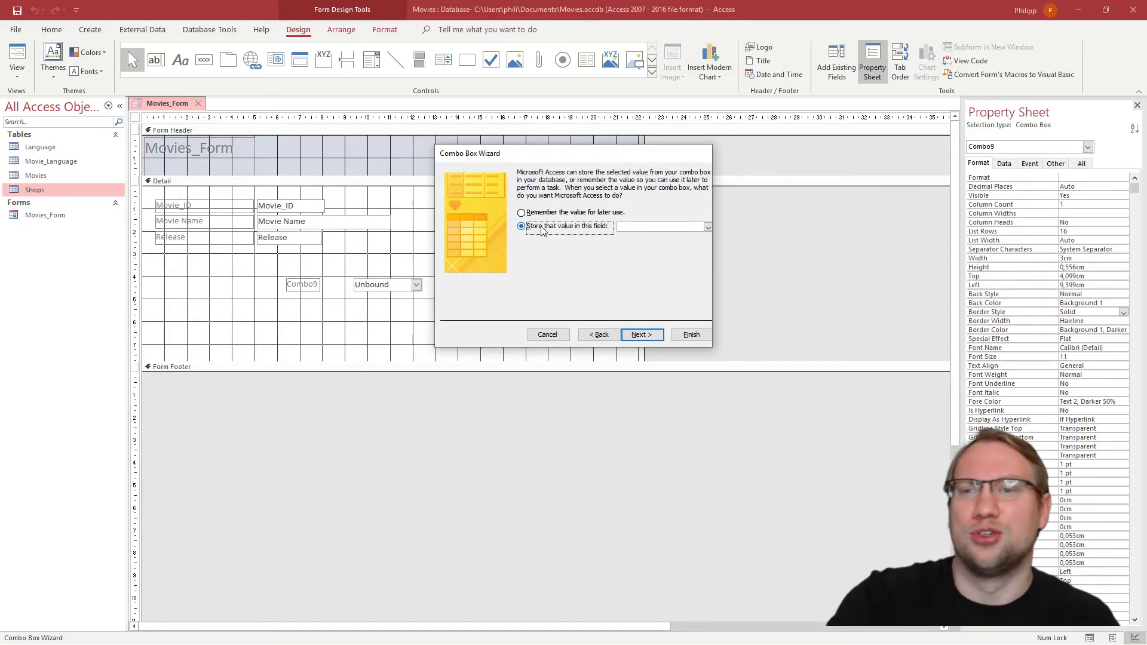
left_click(707, 228)
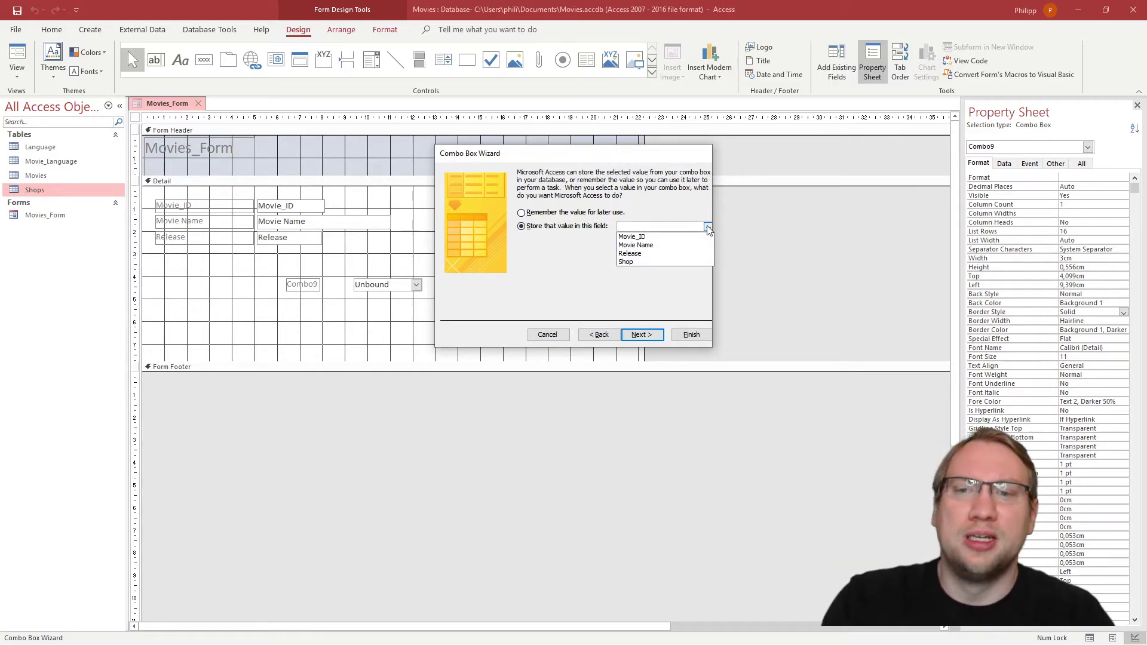
left_click(639, 261)
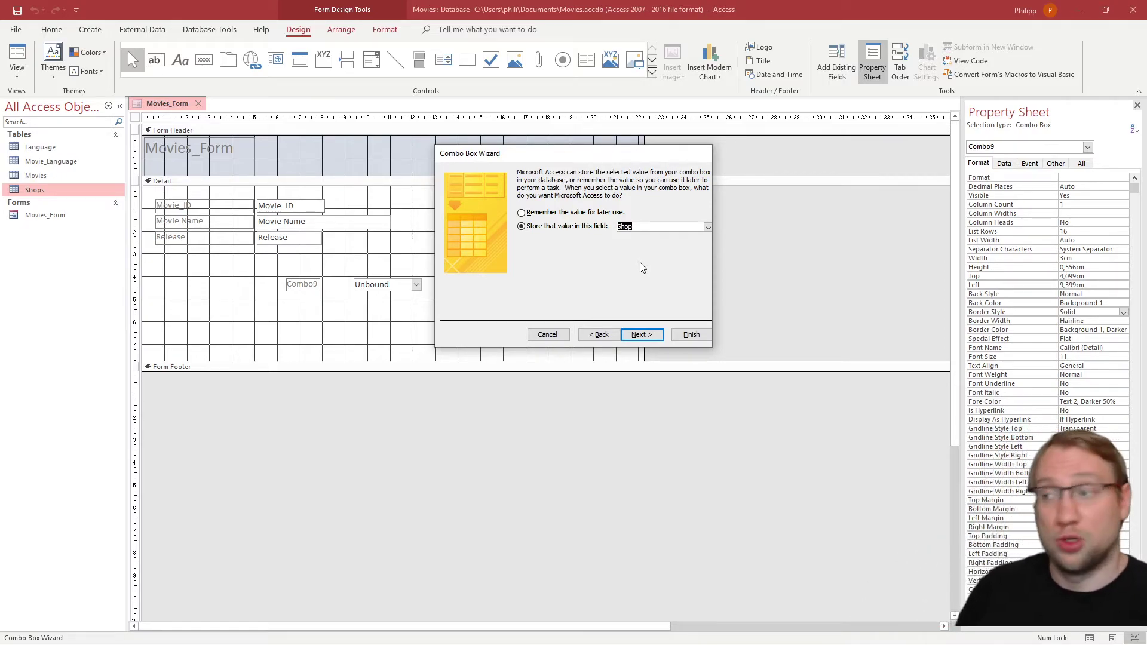
left_click(657, 338)
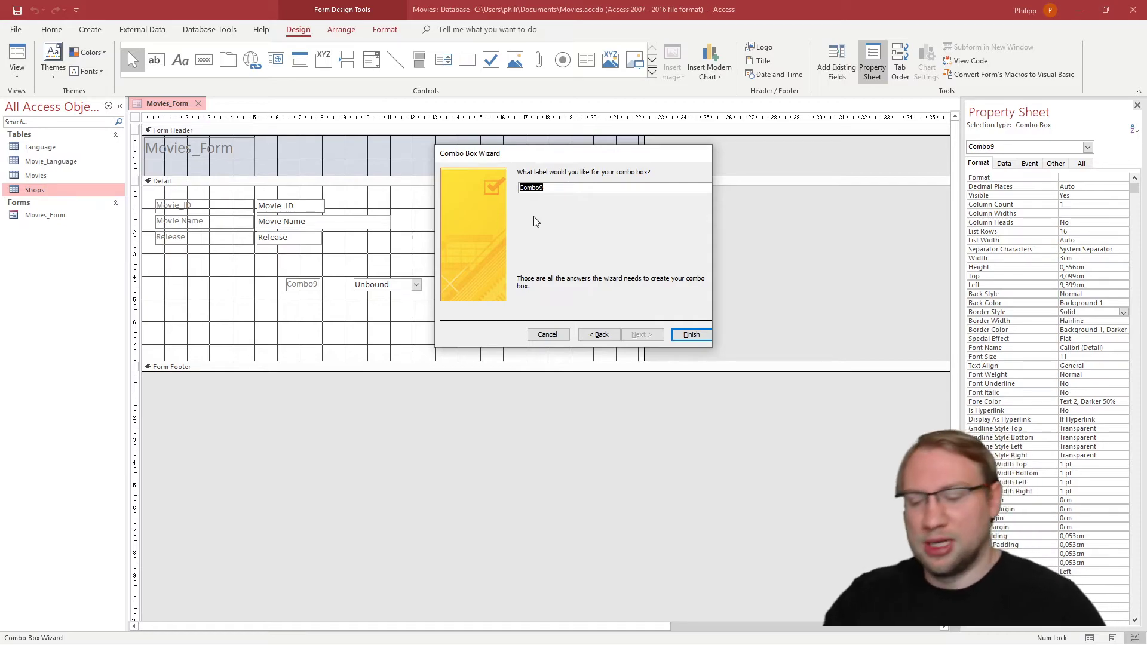
type("Shop")
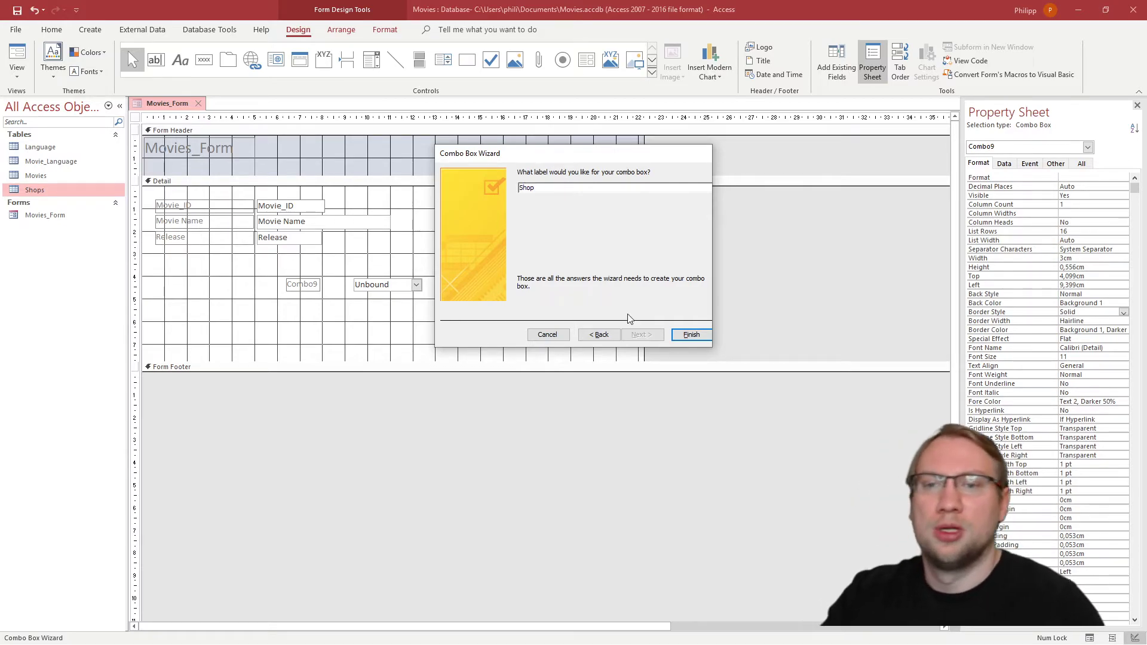
left_click(691, 335)
Step: Move the Shop combo box with its label directly below Release, aligned with the other text boxes
left_click_drag(494, 328, 295, 291)
left_click_drag(397, 289, 301, 257)
left_click(195, 268)
left_click(194, 251)
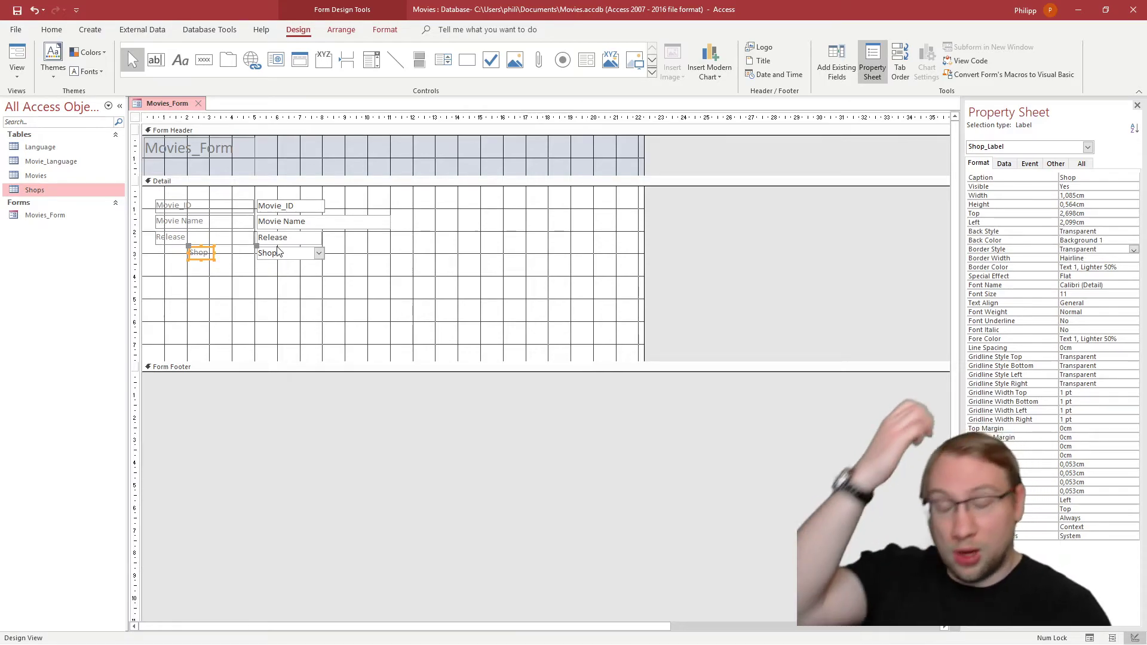
left_click_drag(210, 256, 241, 276)
left_click(348, 282)
left_click_drag(330, 275, 305, 250)
Step: Move only the Shop label so it lines up with the left edge of the other labels, and show the form in Form View
left_click(204, 256)
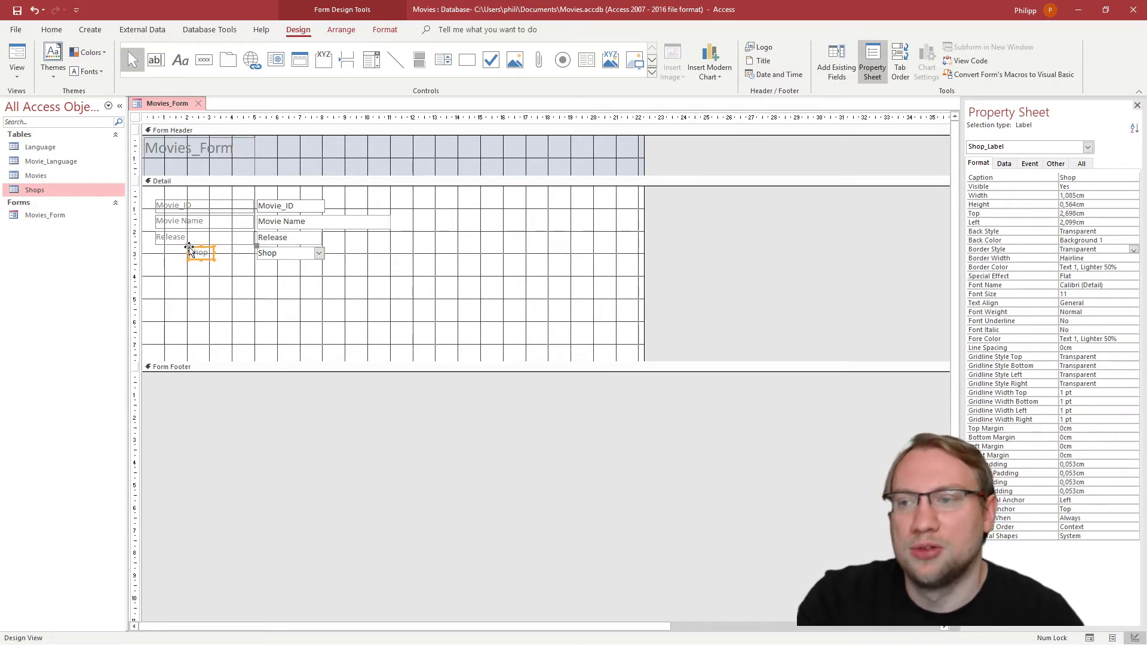
left_click_drag(190, 246, 156, 246)
left_click(405, 299)
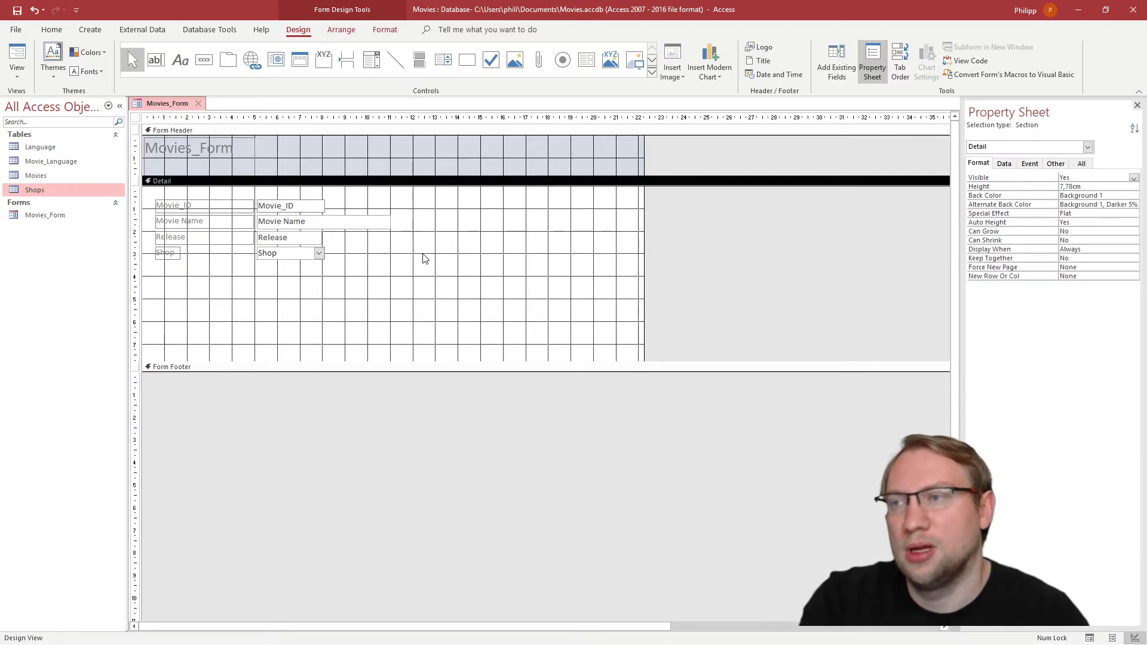
left_click(1089, 638)
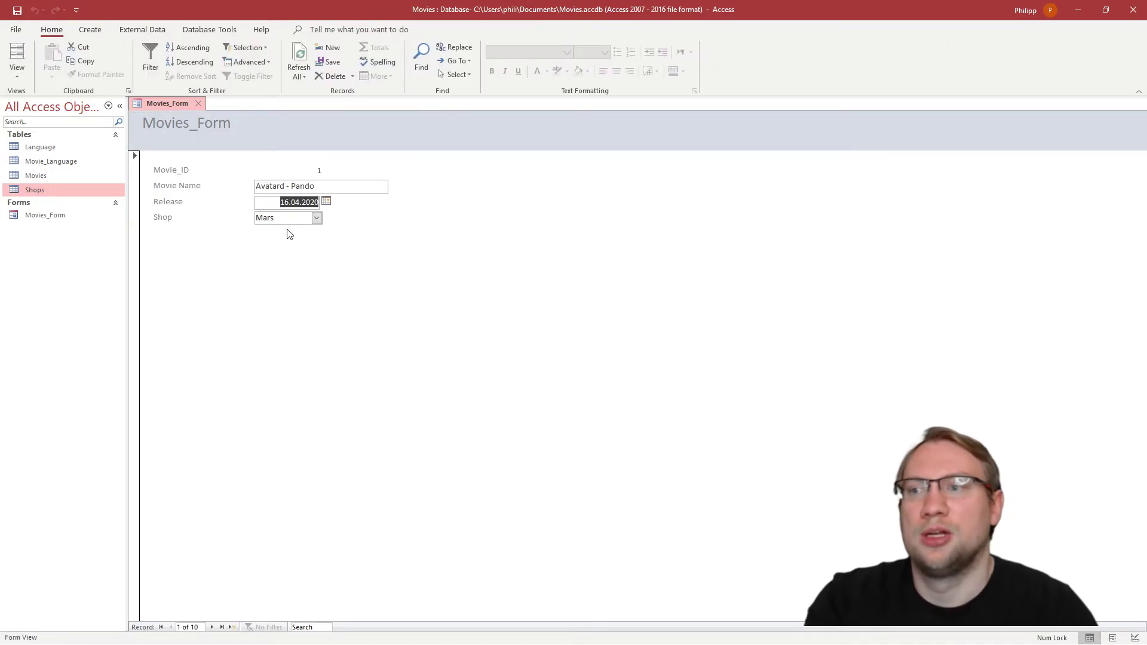
Step: Browse forward and backward through the movie records and check which shop the Shop combo box shows for each
left_click(212, 627)
left_click(211, 627)
left_click(211, 627)
left_click(212, 626)
left_click(211, 627)
left_click(212, 627)
left_click(171, 627)
left_click(170, 627)
left_click(171, 626)
left_click(171, 627)
left_click(211, 626)
left_click(212, 627)
left_click(212, 626)
left_click(211, 627)
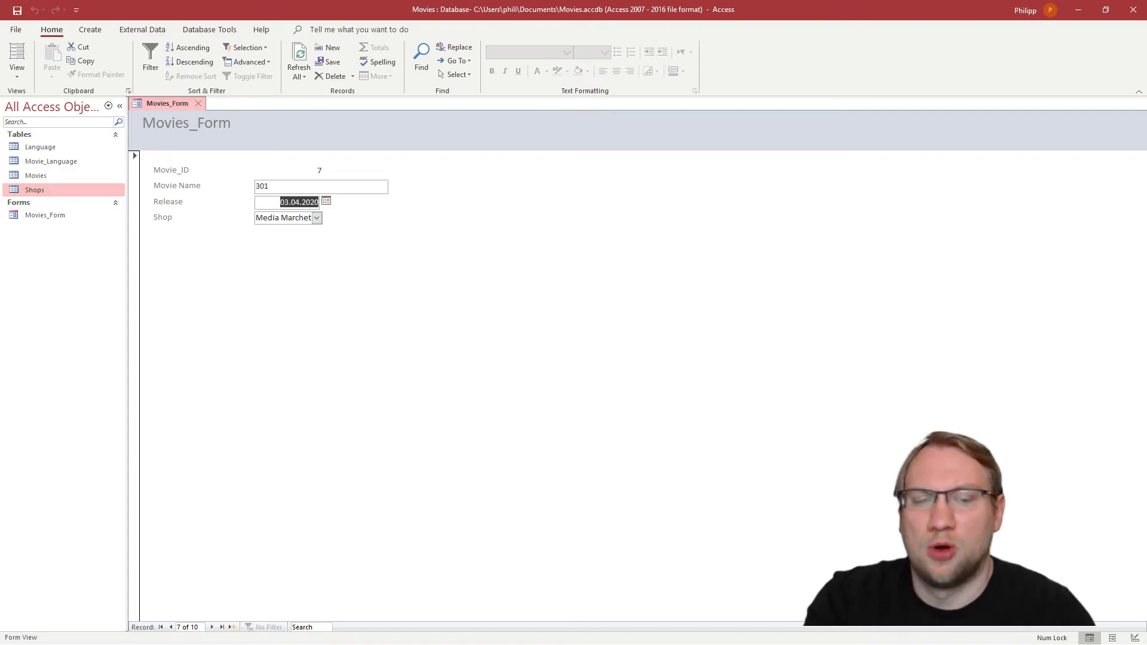
Step: Widen the Shop combo box to about 4.9 cm in Design View and return the form to Form View
left_click(1134, 638)
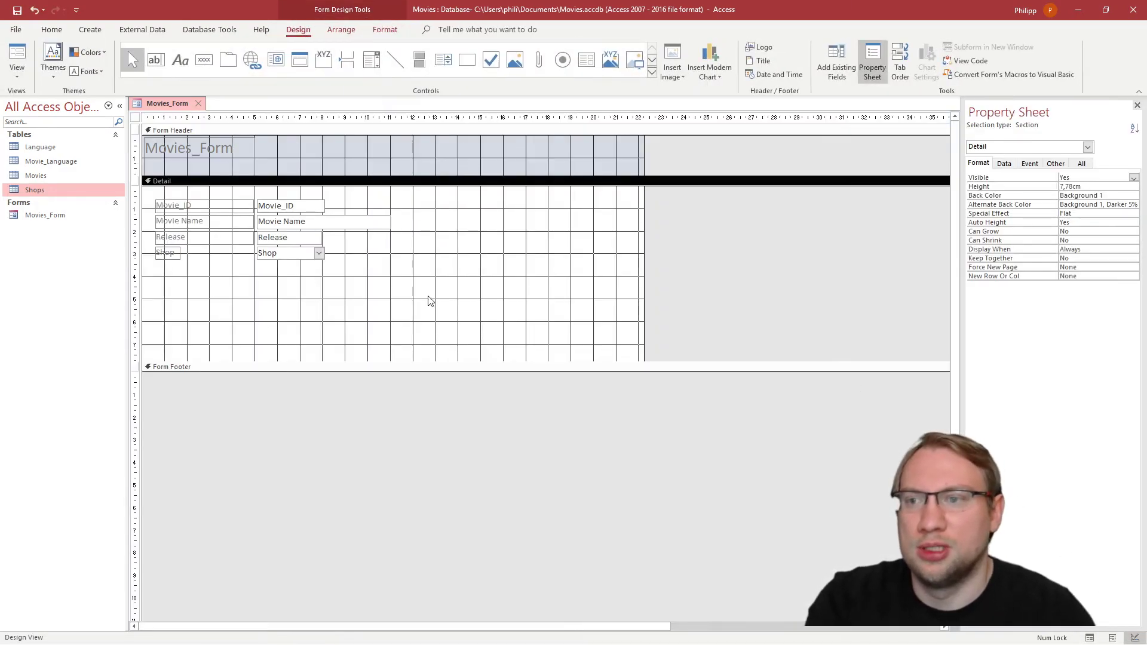
left_click(323, 253)
left_click_drag(332, 253, 369, 255)
left_click(1089, 638)
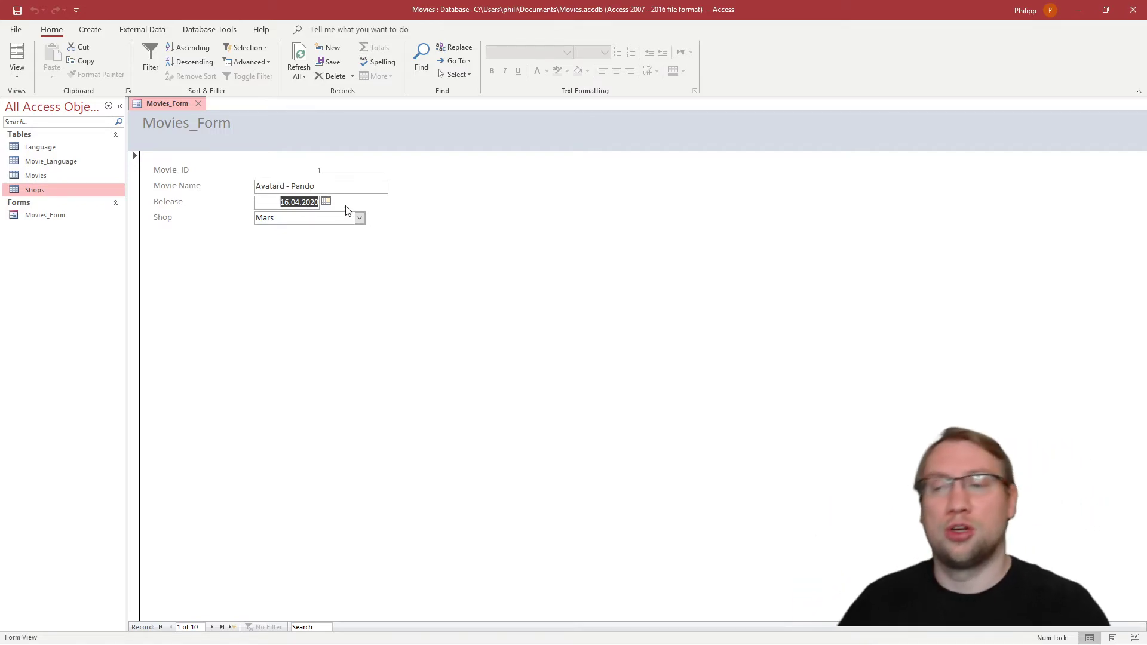
Step: Set the shop of the movie Avatard - Pando to Media Marchet on Wall Street and save the record
left_click(359, 219)
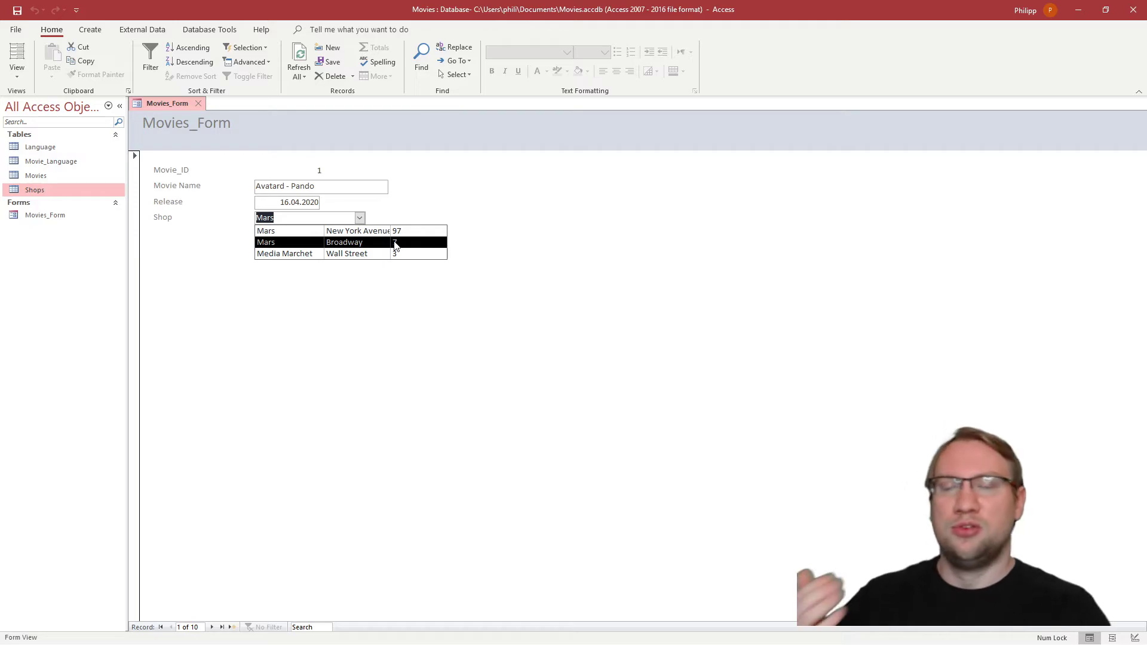
left_click(370, 255)
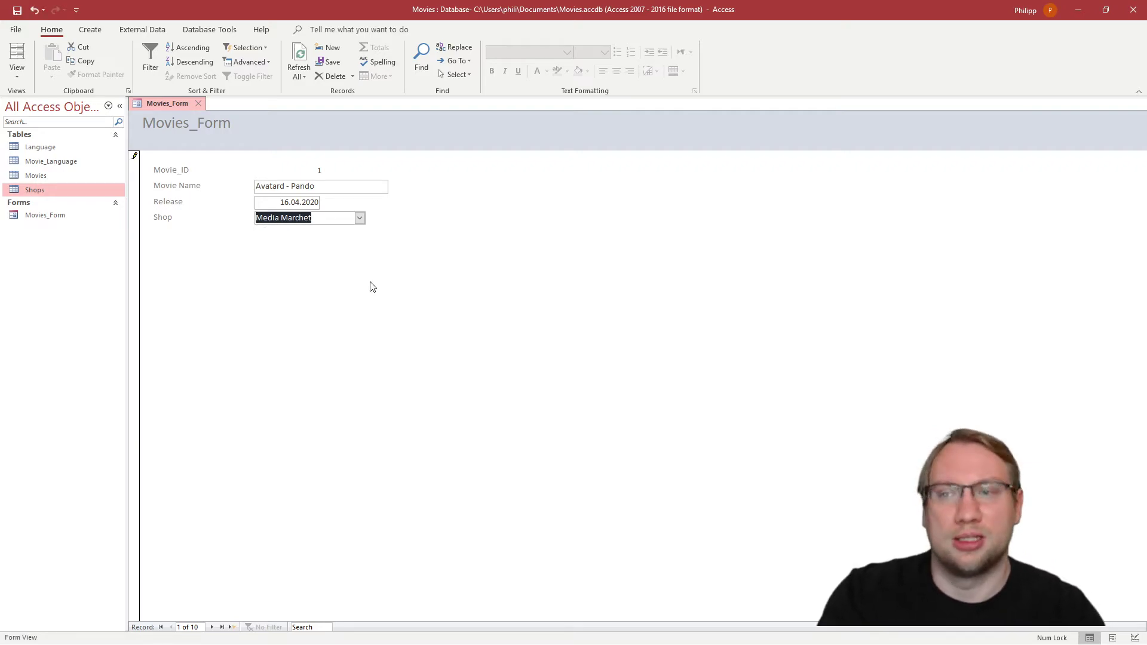
left_click(17, 10)
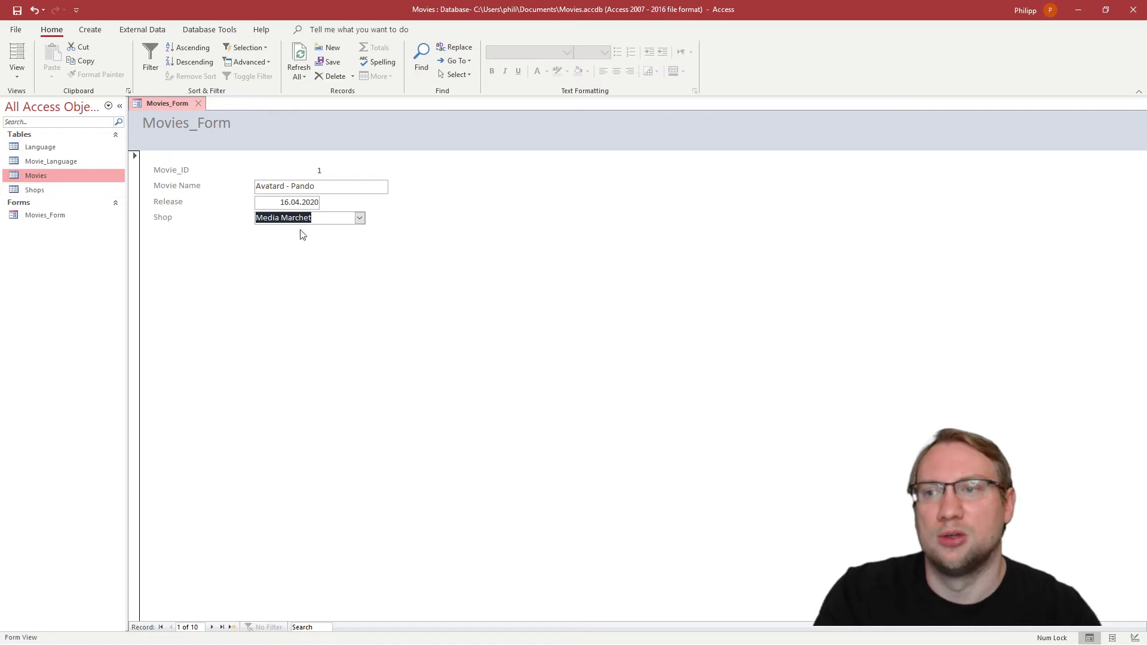
Step: Check the Shop value of Avatard - Pando in the Movies table against the Shops table, and close both tables
double_click(75, 175)
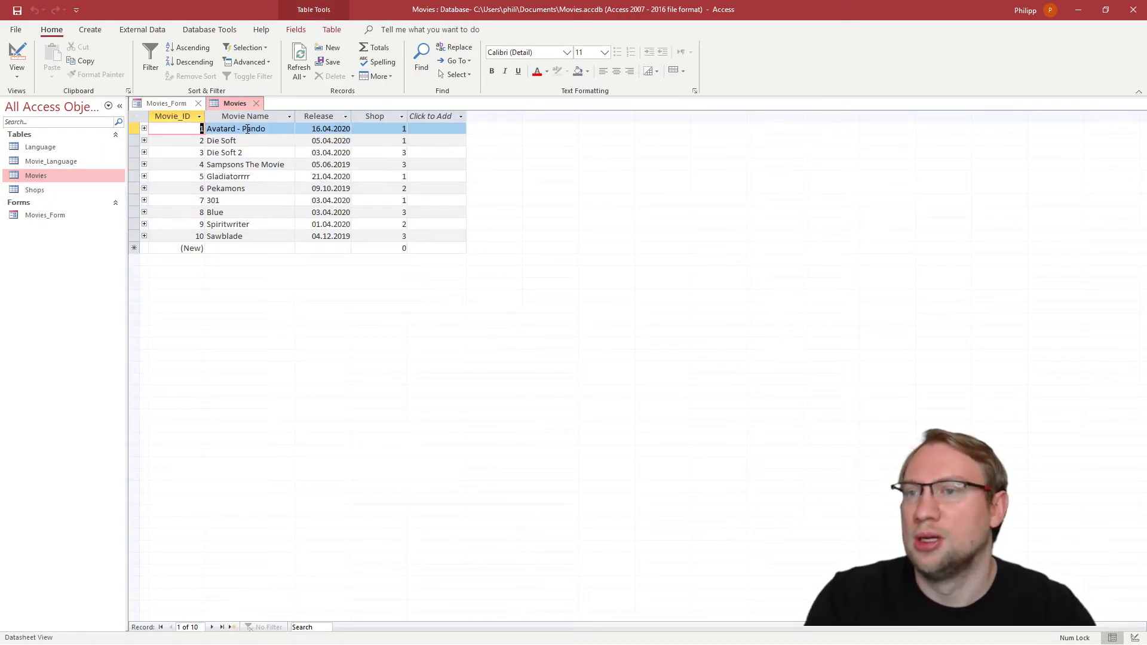
left_click(398, 128)
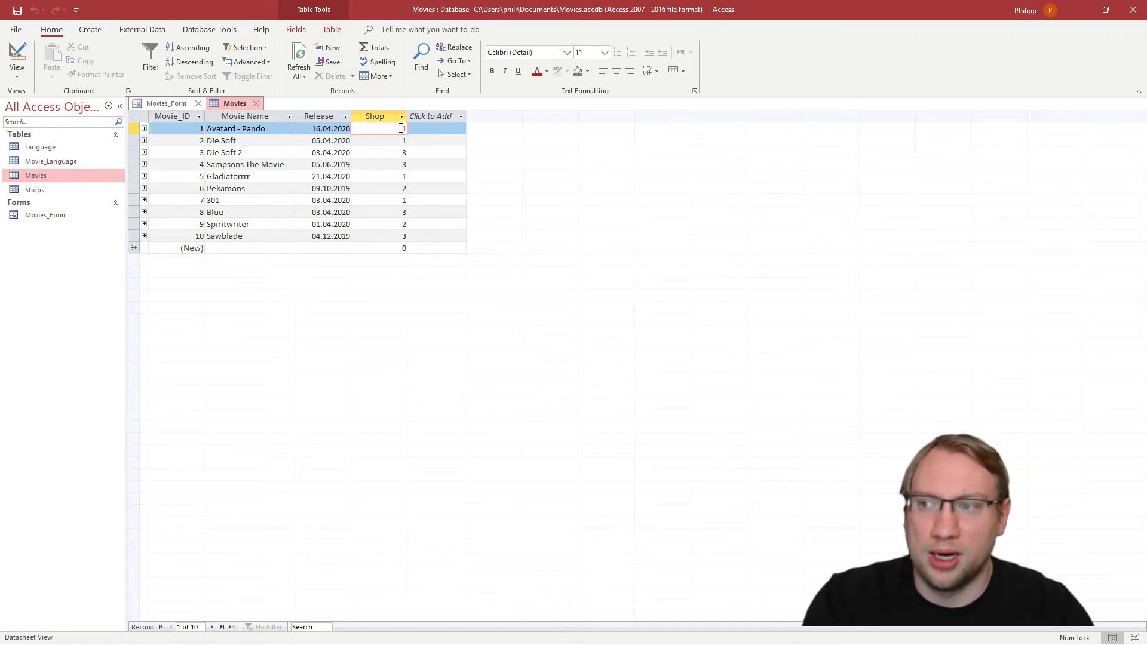
double_click(53, 191)
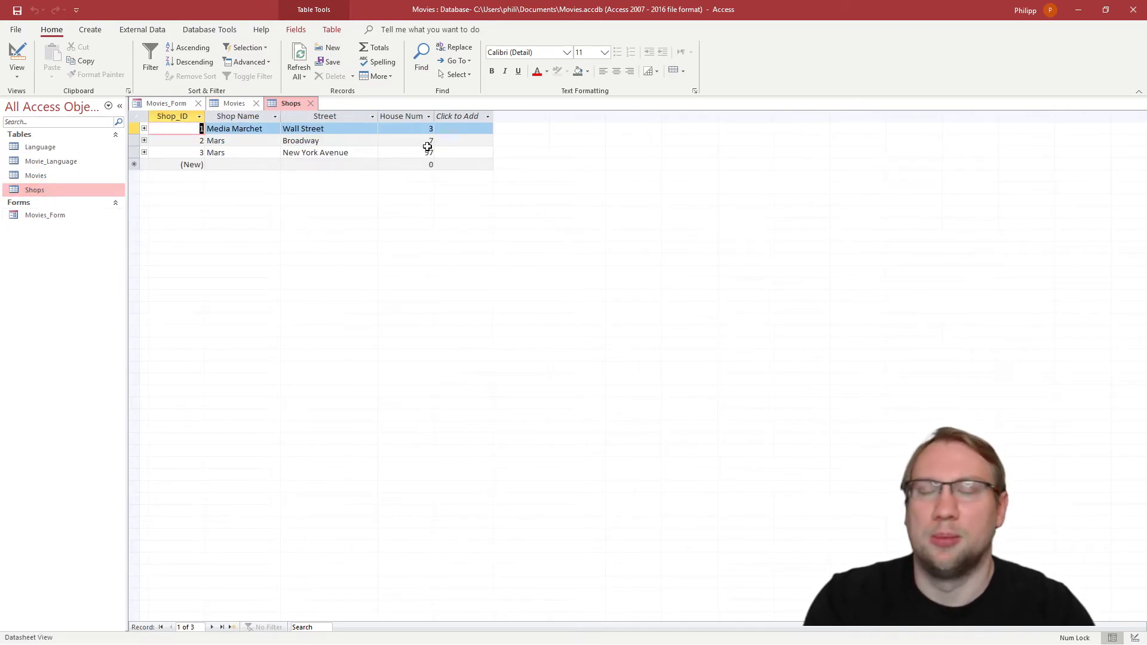
left_click(310, 103)
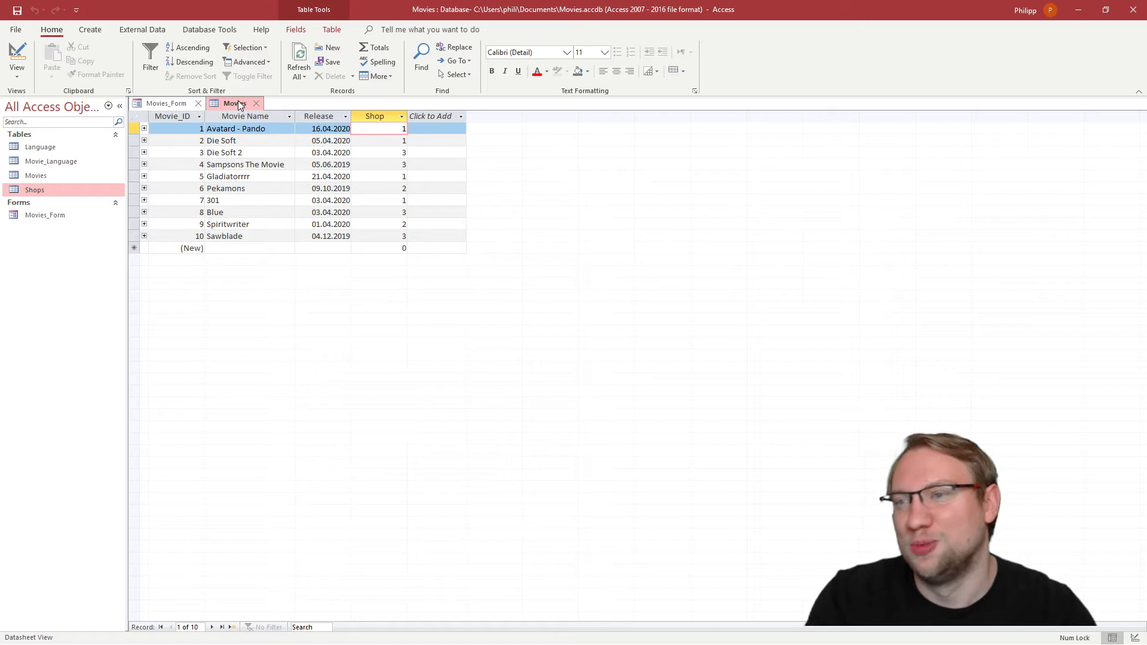
key("ctrl+F4")
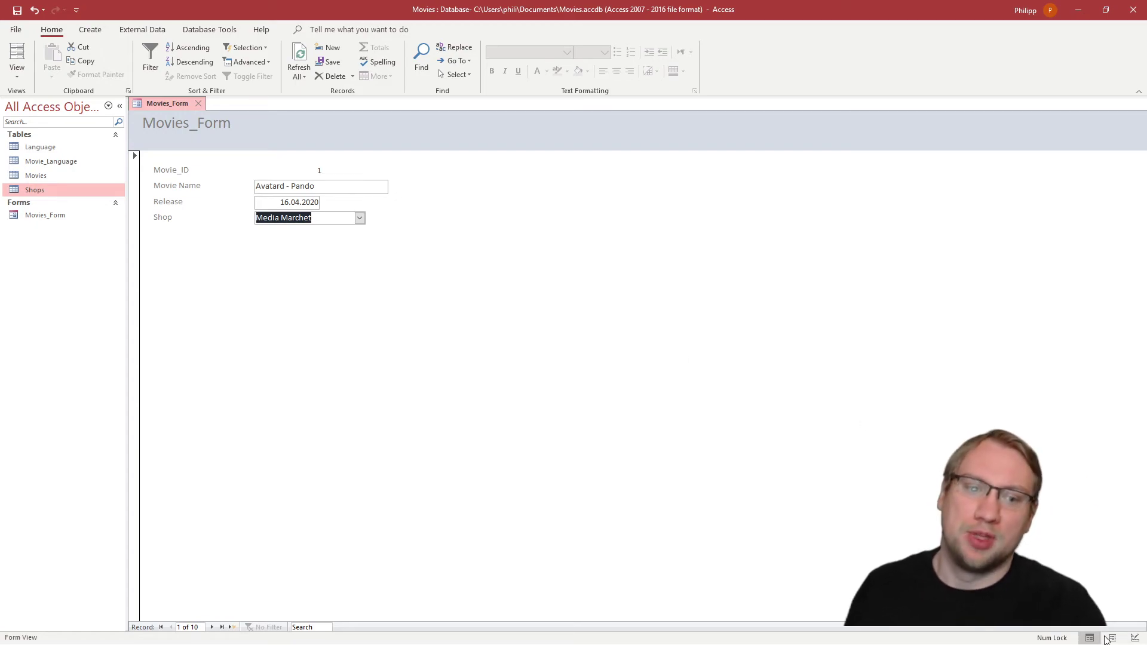
Step: Jump to the last movie record in Form View and step back through the records to review the navigation
left_click(1132, 639)
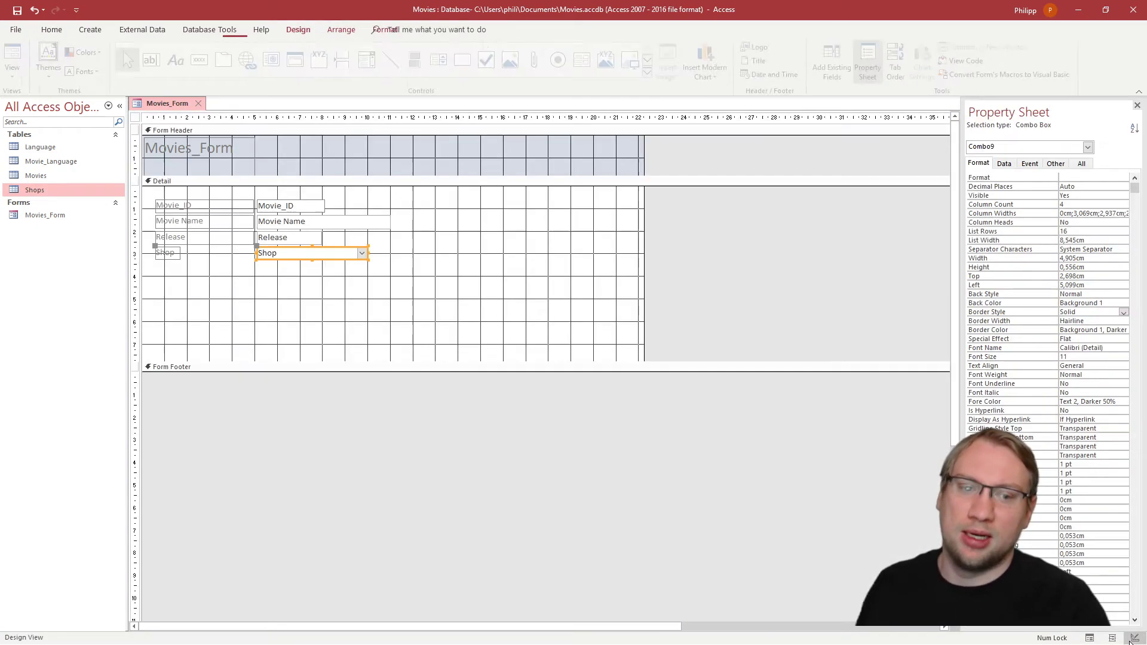
left_click(1089, 638)
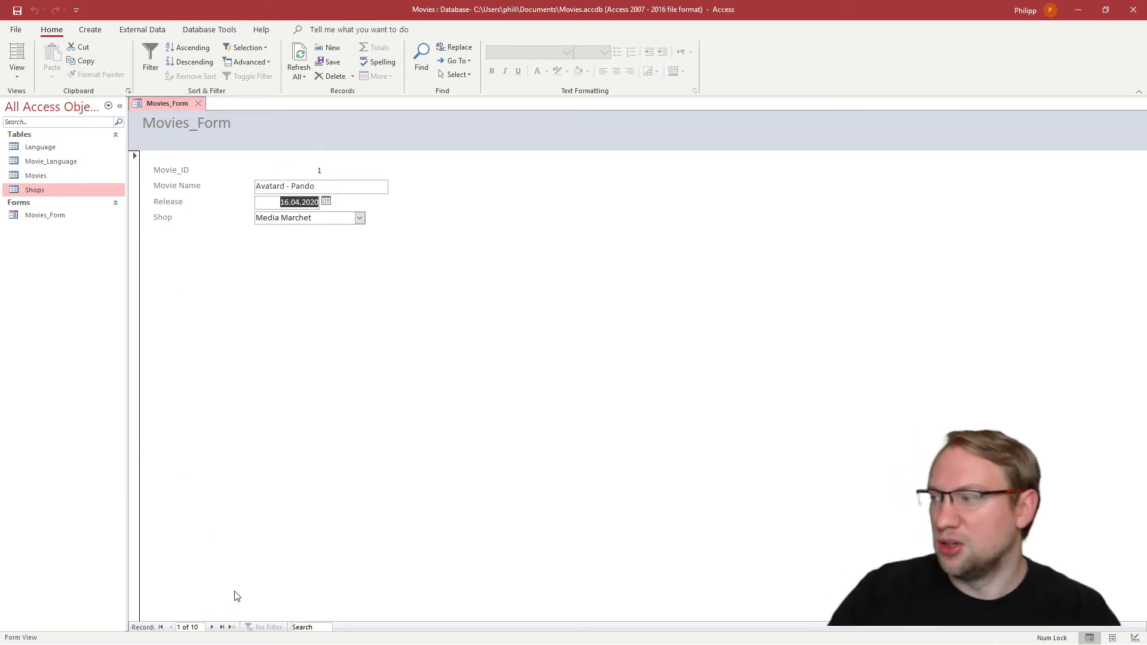
left_click(223, 626)
left_click(212, 626)
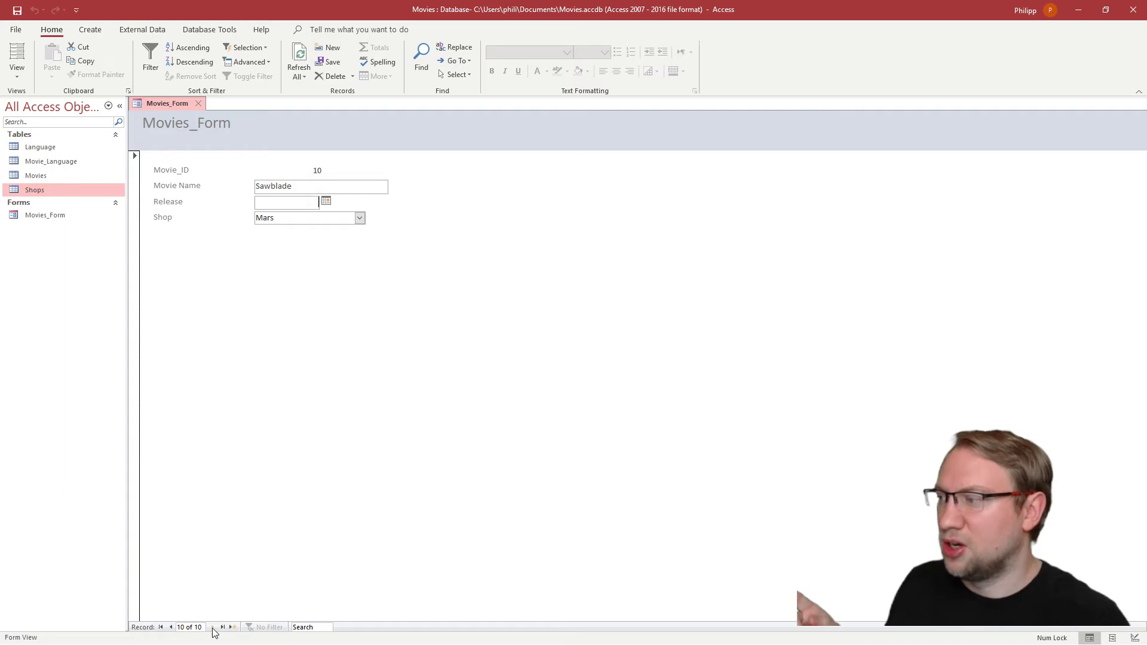
left_click(171, 626)
left_click(172, 627)
left_click(172, 628)
left_click(172, 627)
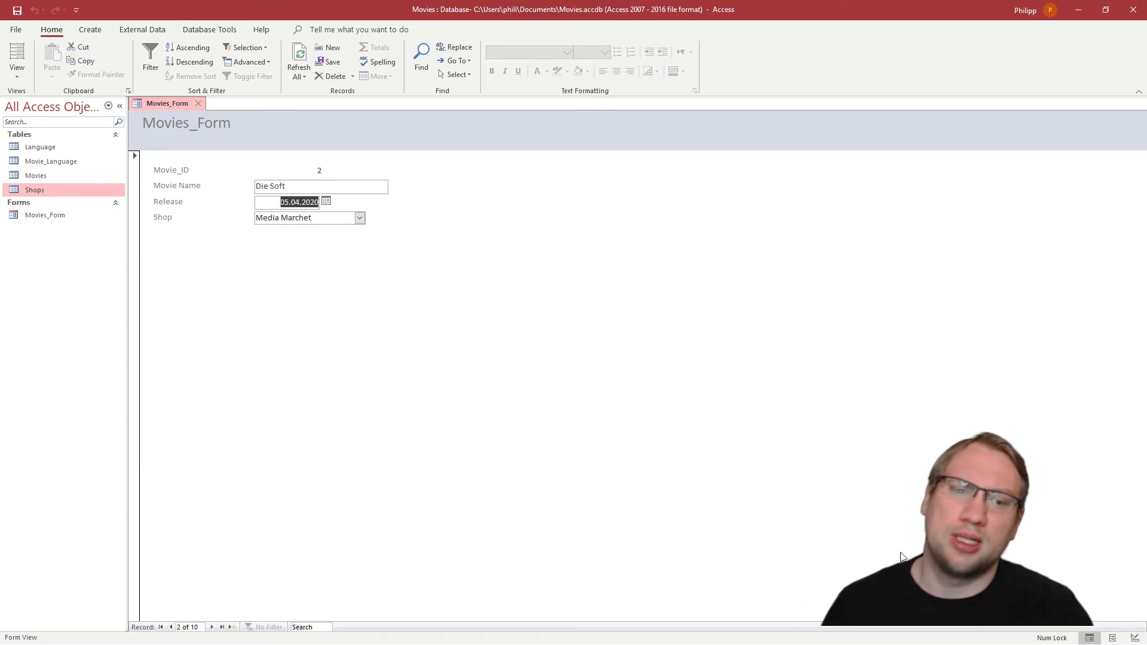
Step: Place a command button in the form header beside the title, with the Record Navigation action Go To Previous Record
left_click(1115, 638)
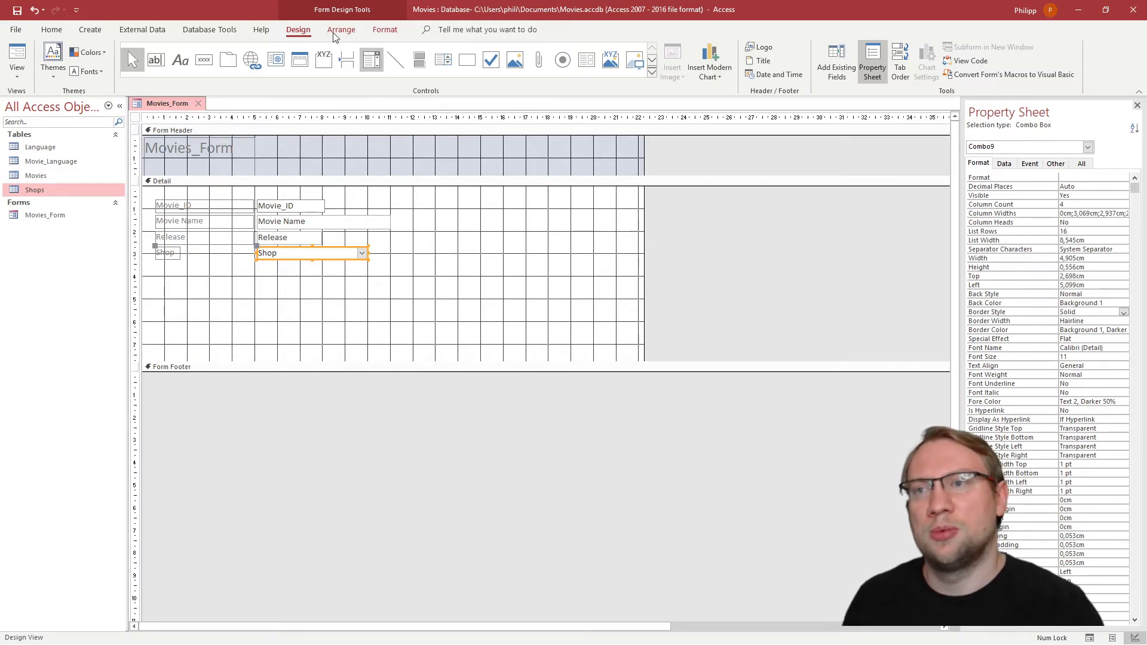
left_click(205, 62)
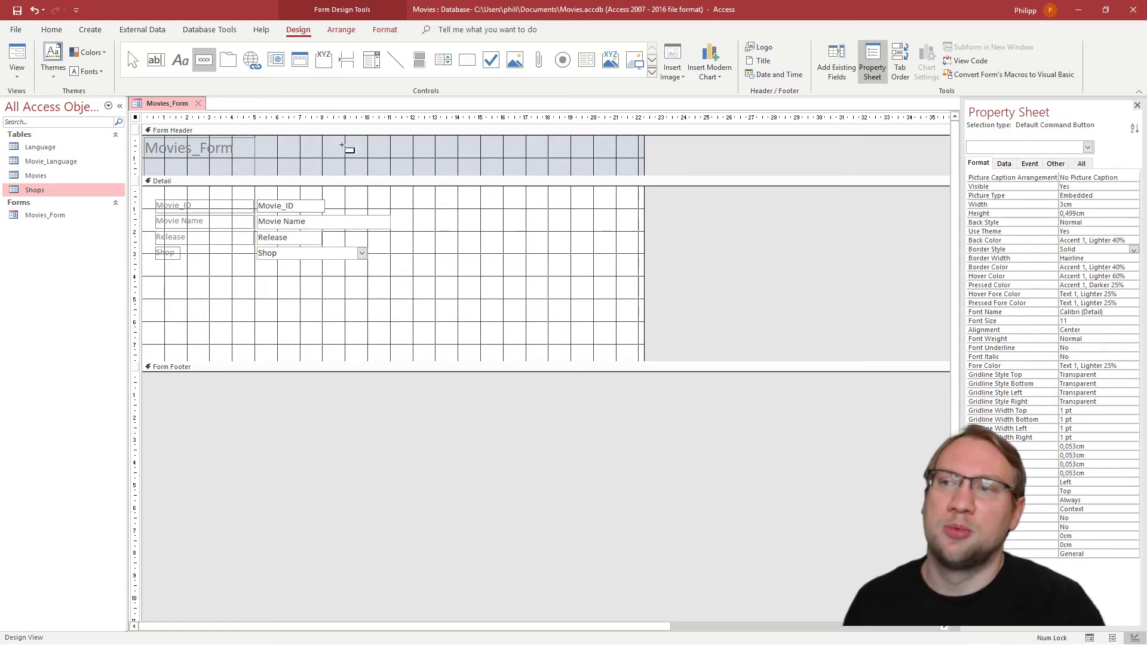
left_click(297, 147)
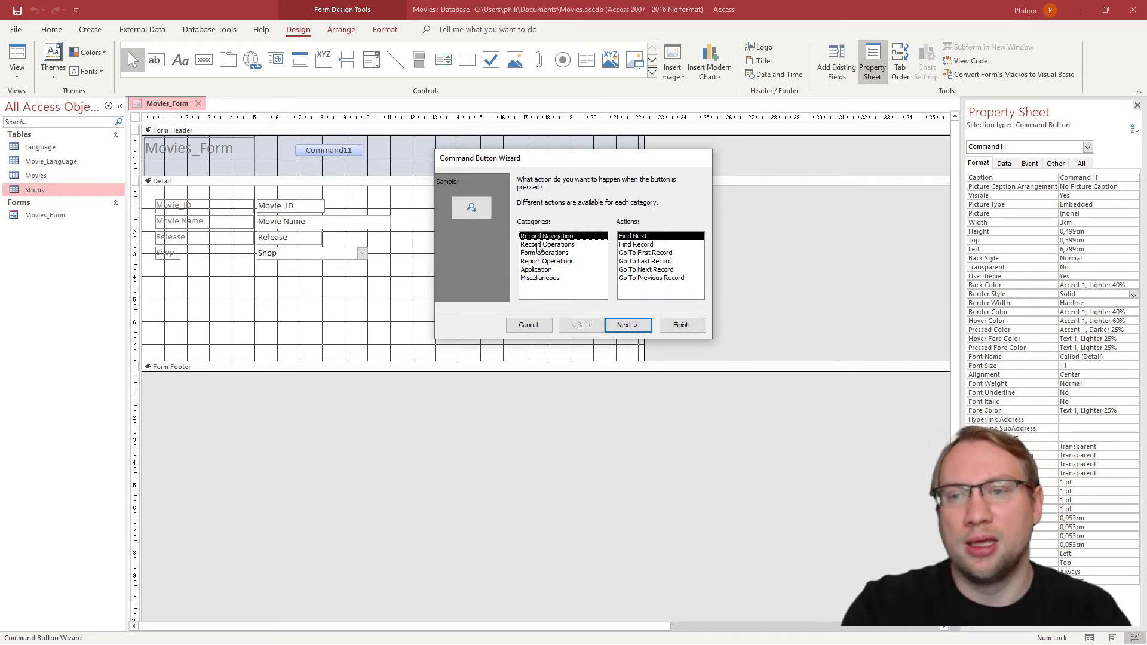
key("Down")
key("Down")
key("Down")
key("Down")
key("Down")
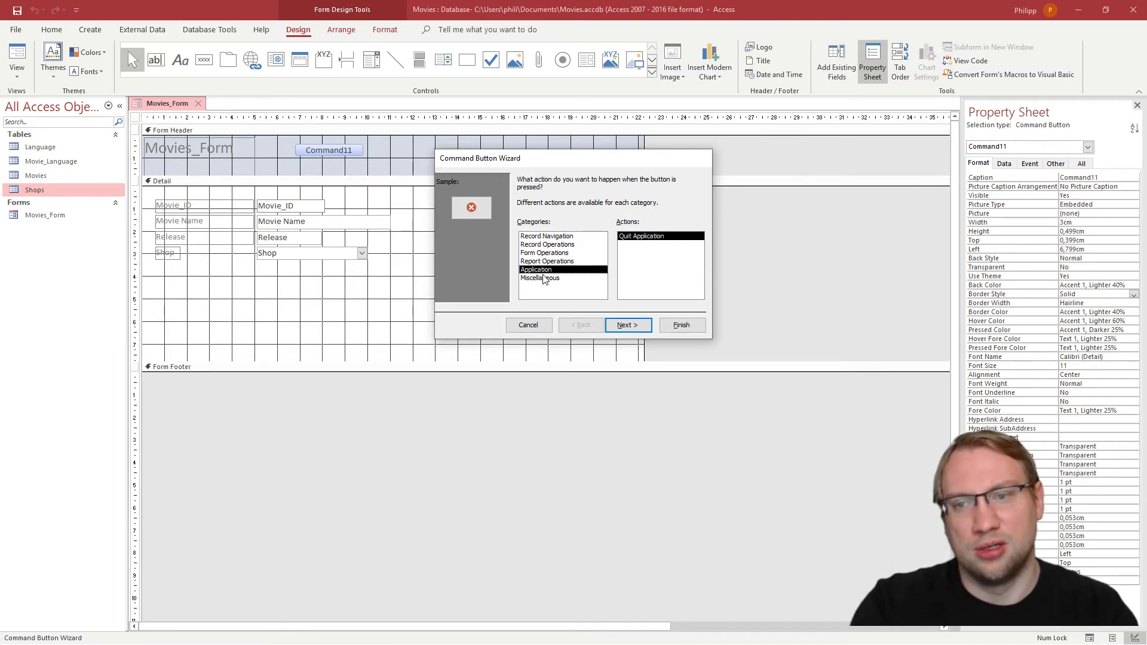
left_click(551, 237)
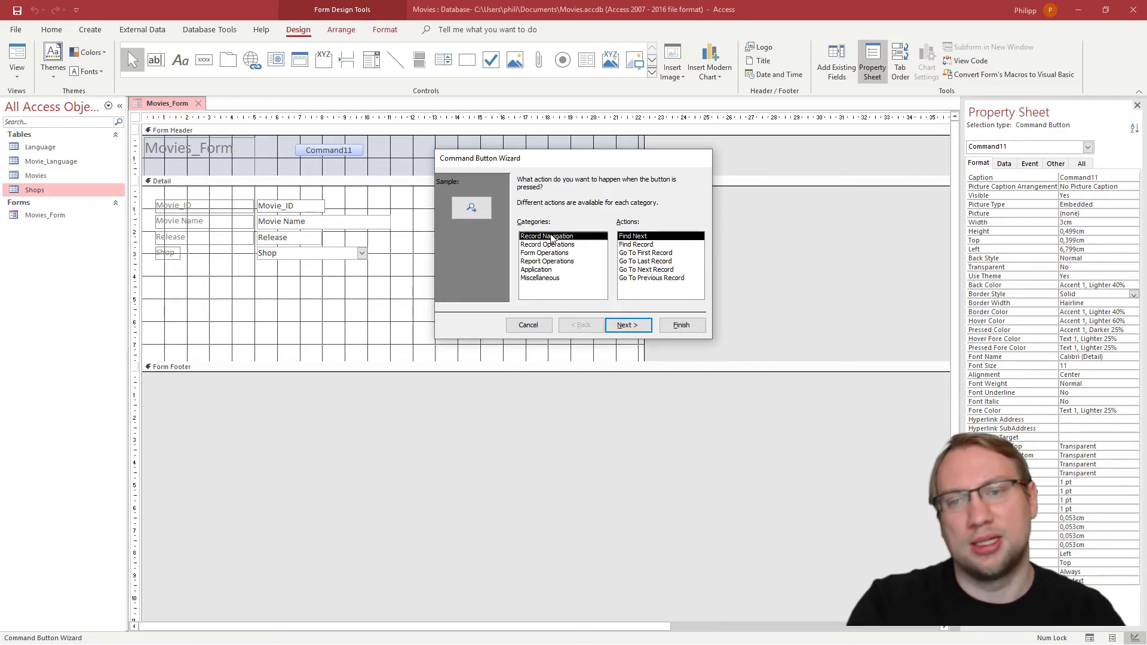
left_click(659, 278)
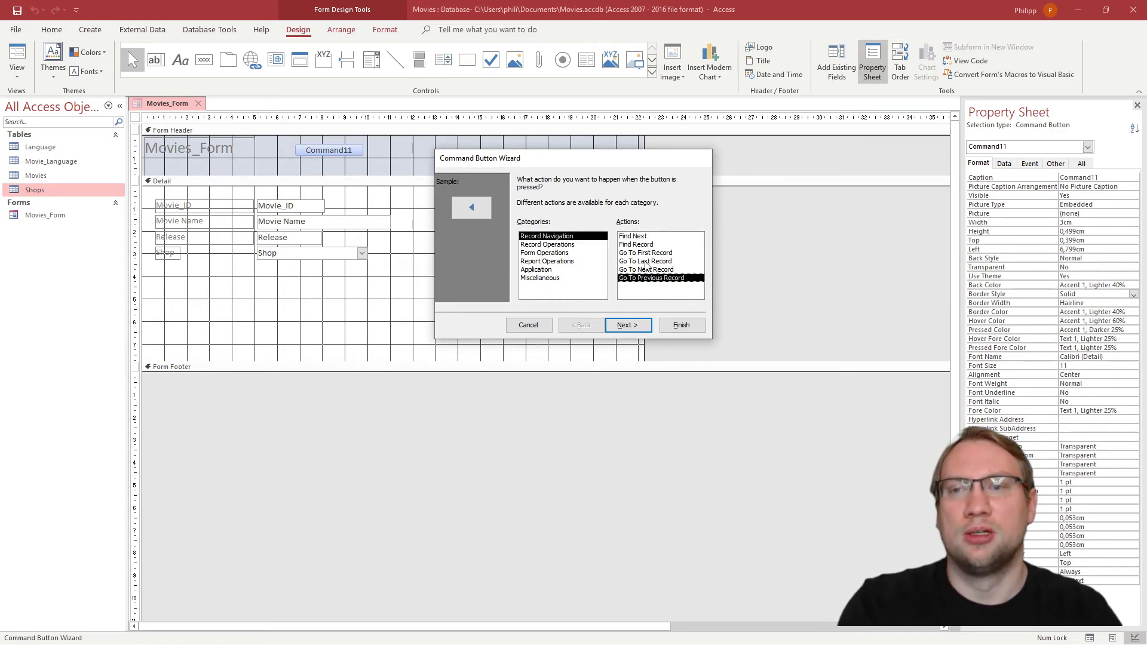
Step: Give the button the Go To Previous picture and the name Previous_Record, and move it closer to the form title
left_click(632, 330)
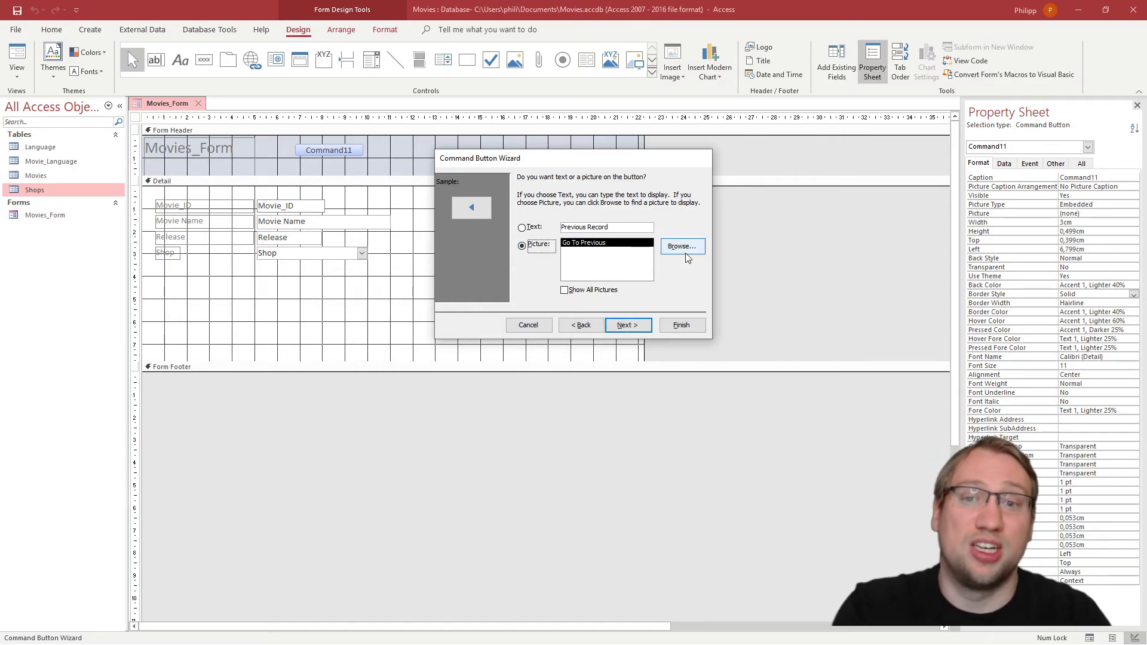
left_click(524, 228)
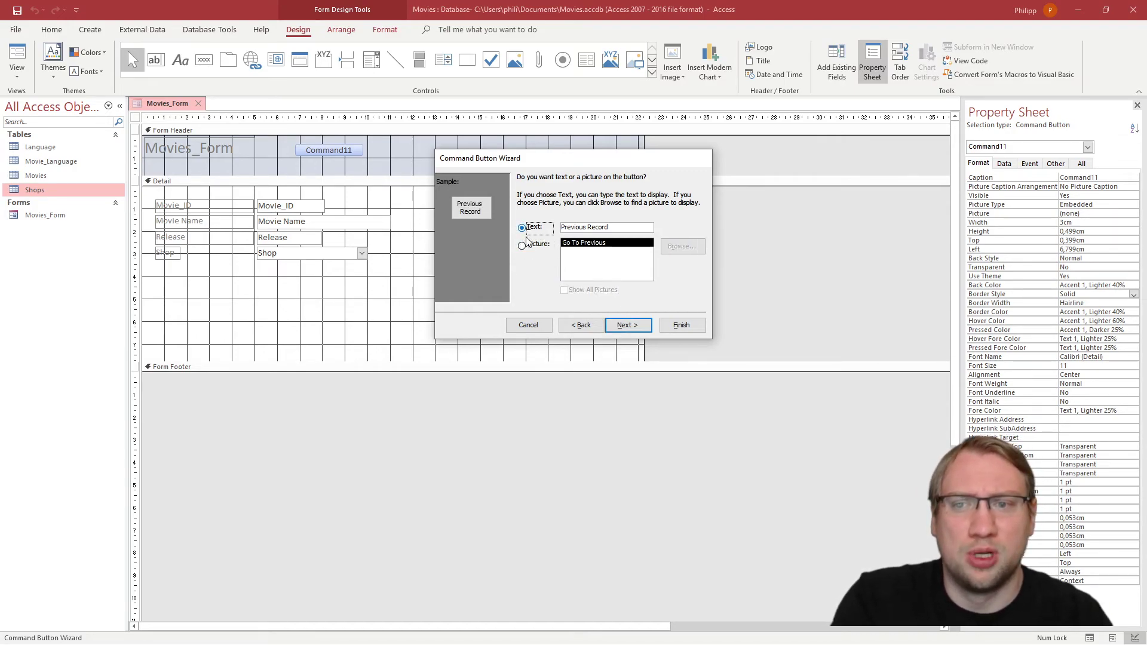
left_click(528, 247)
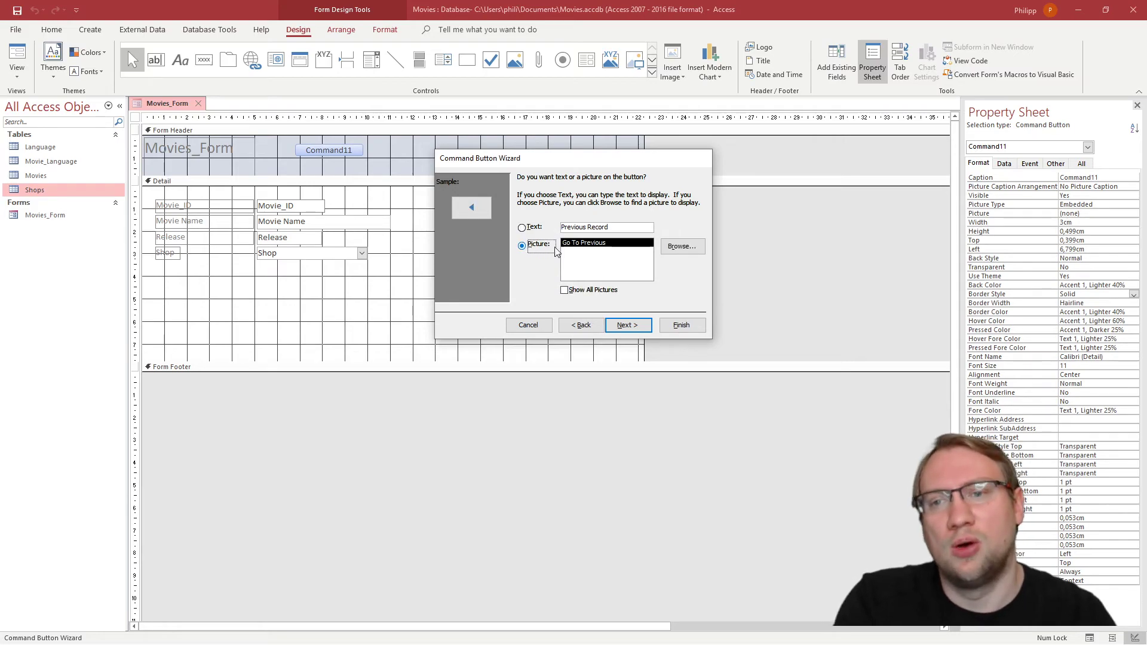
left_click(627, 326)
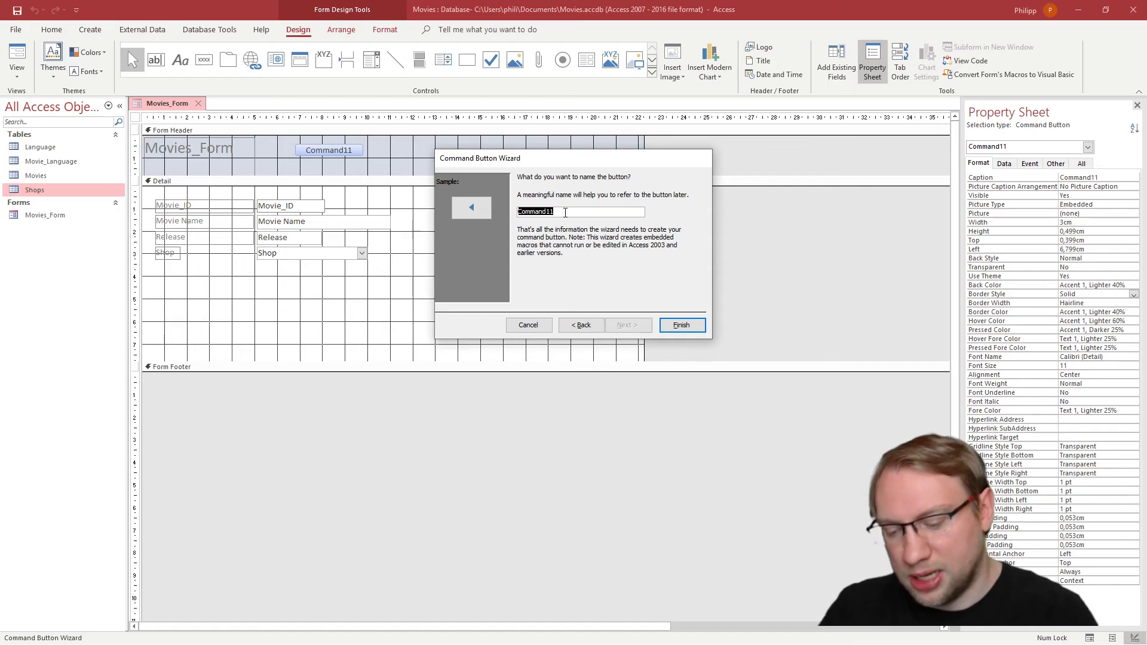
type("Previ")
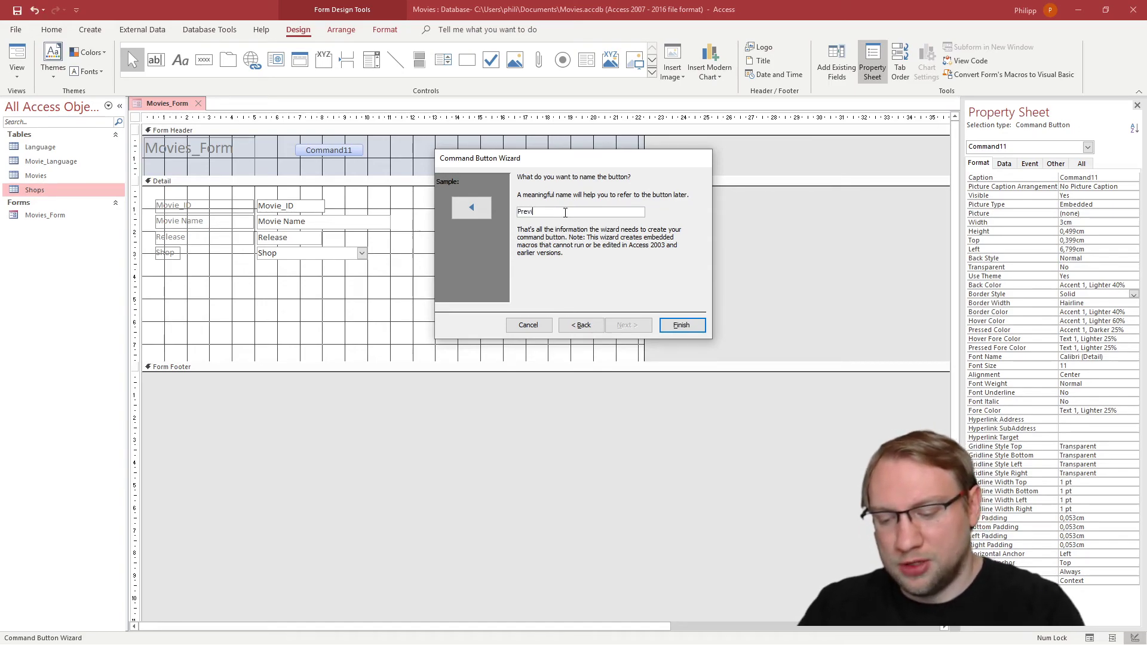
type("ous_Record")
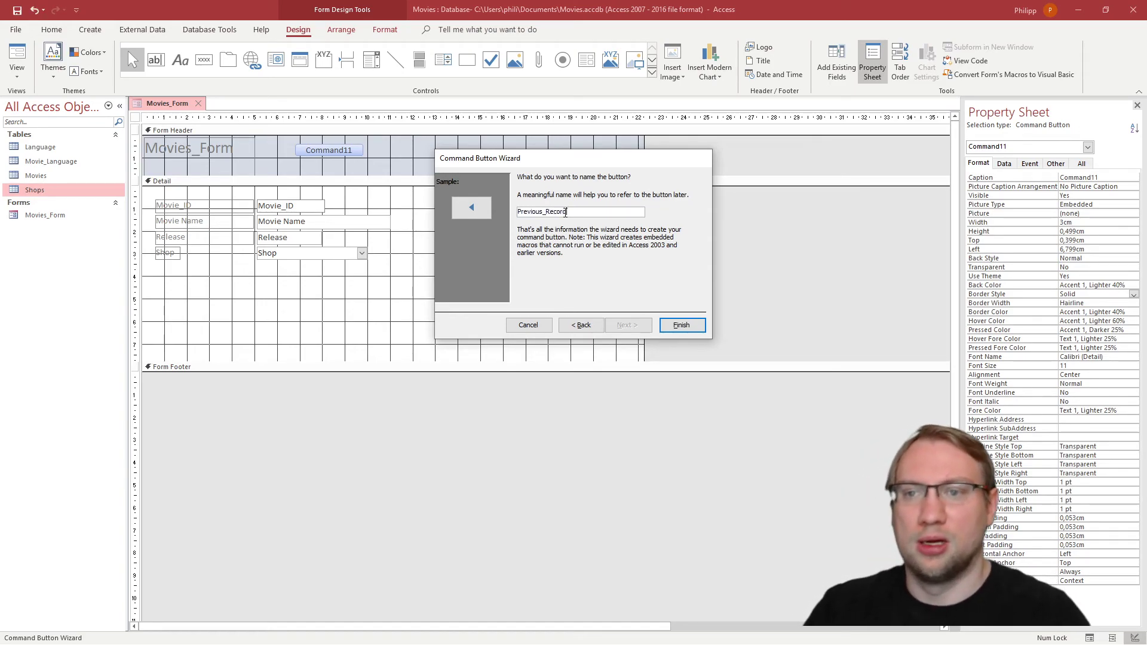
left_click(687, 324)
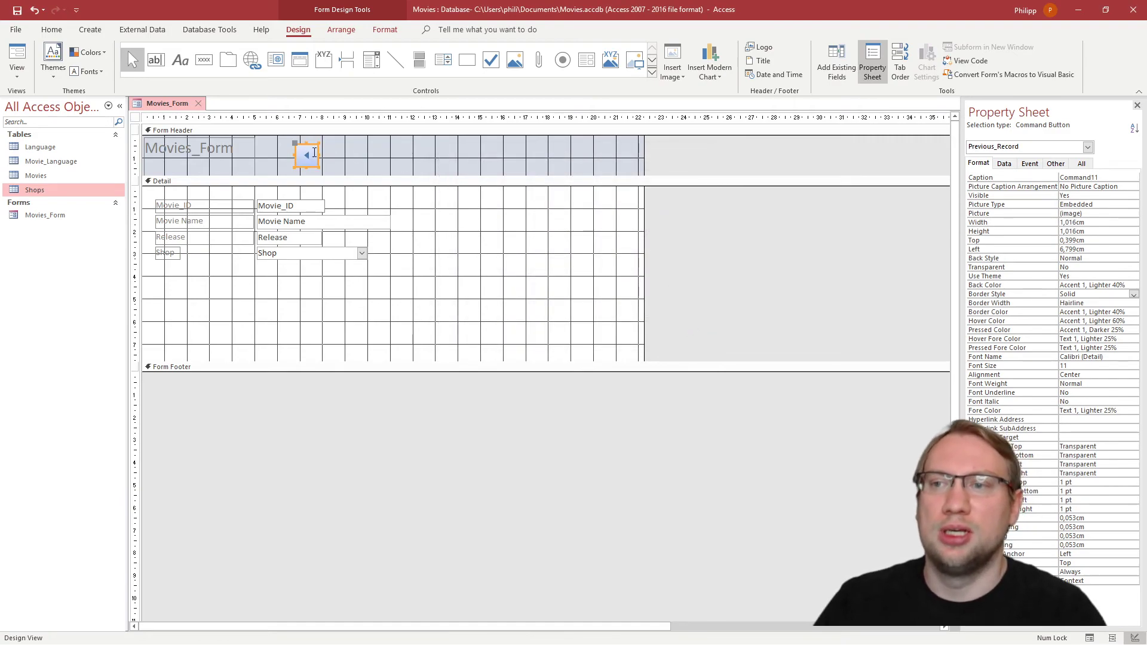
left_click_drag(312, 146, 295, 141)
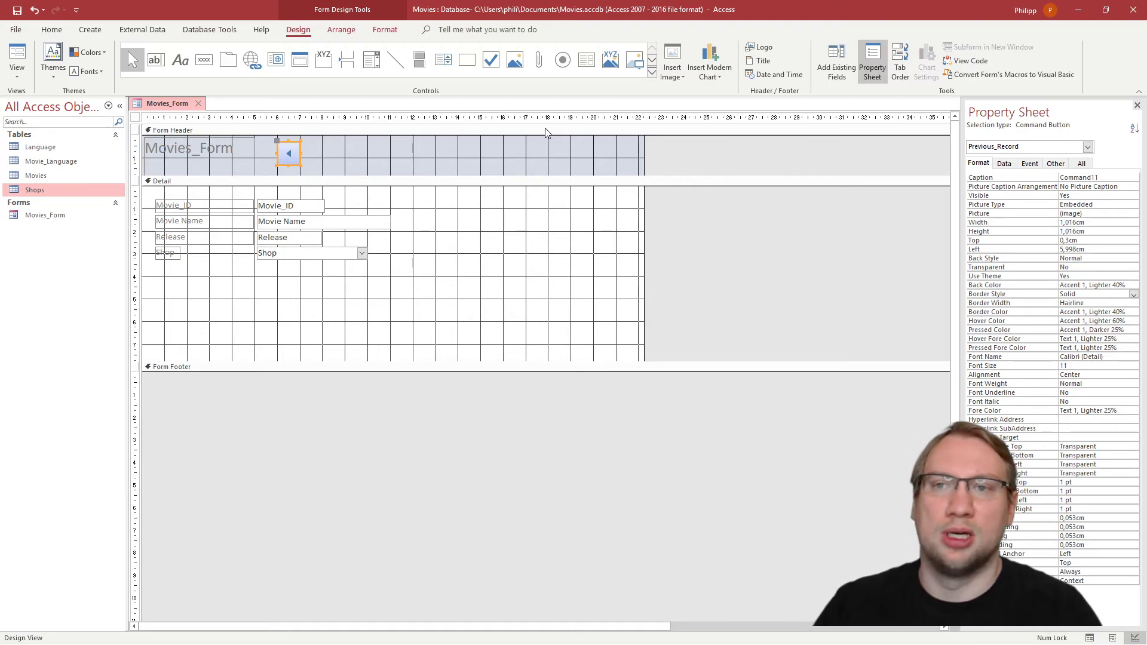
Step: Add a Go To Next Record button with the Go To Next picture, named Next_Record, right beside the previous-record button
left_click(209, 68)
left_click(309, 145)
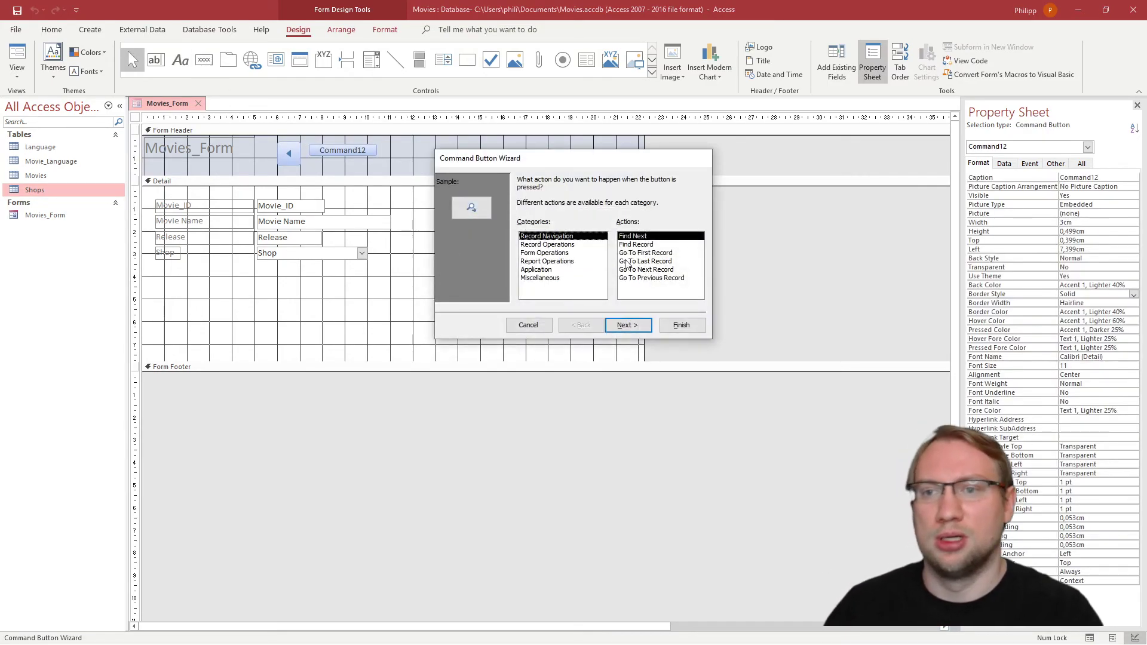
left_click(661, 270)
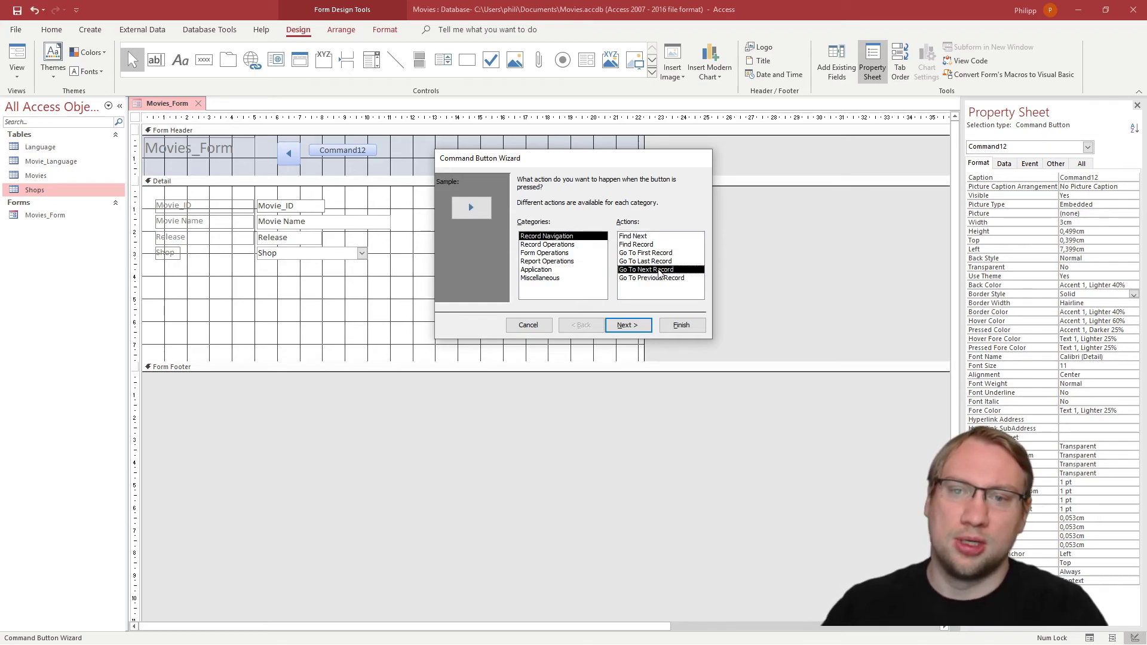
left_click(629, 325)
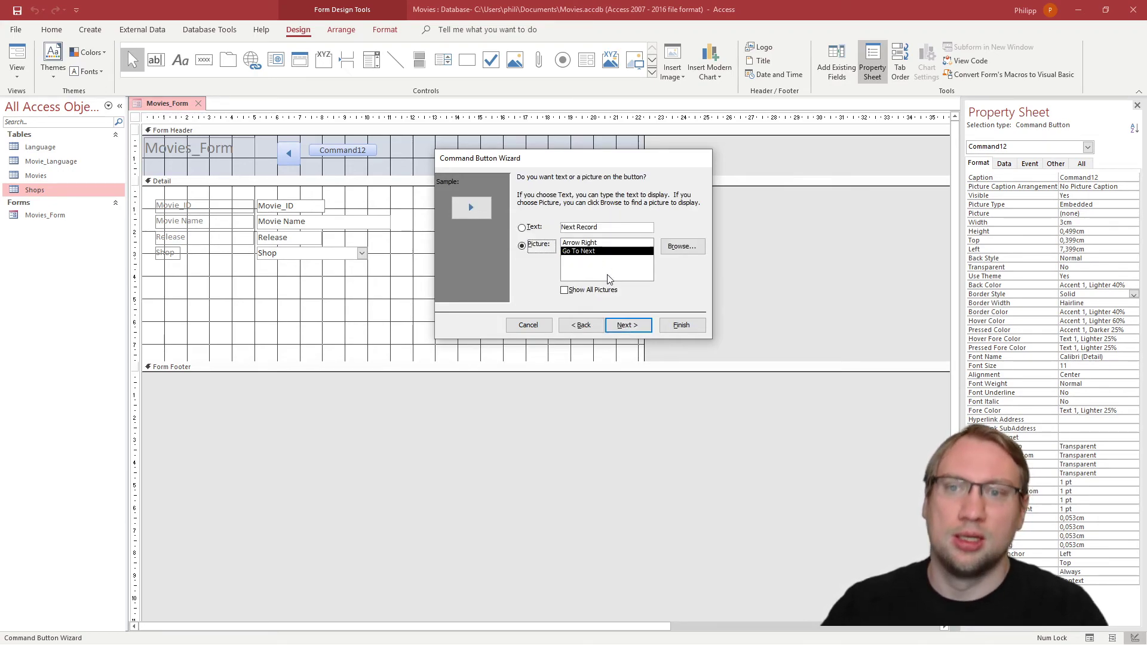
left_click(630, 326)
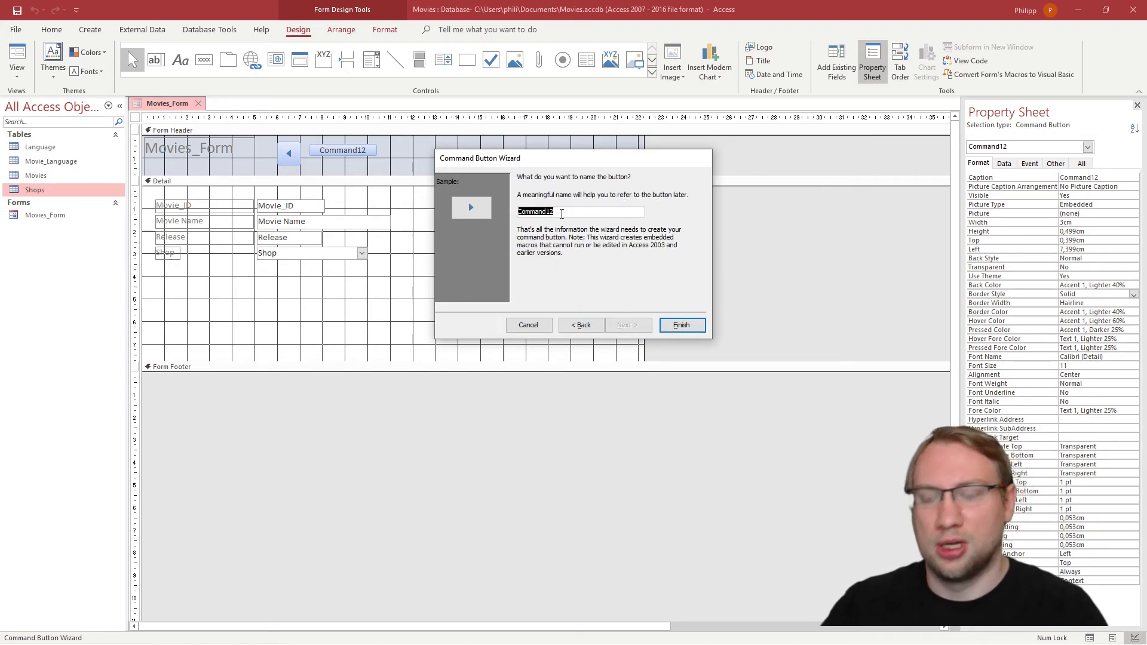
type("Next_Record")
left_click(681, 325)
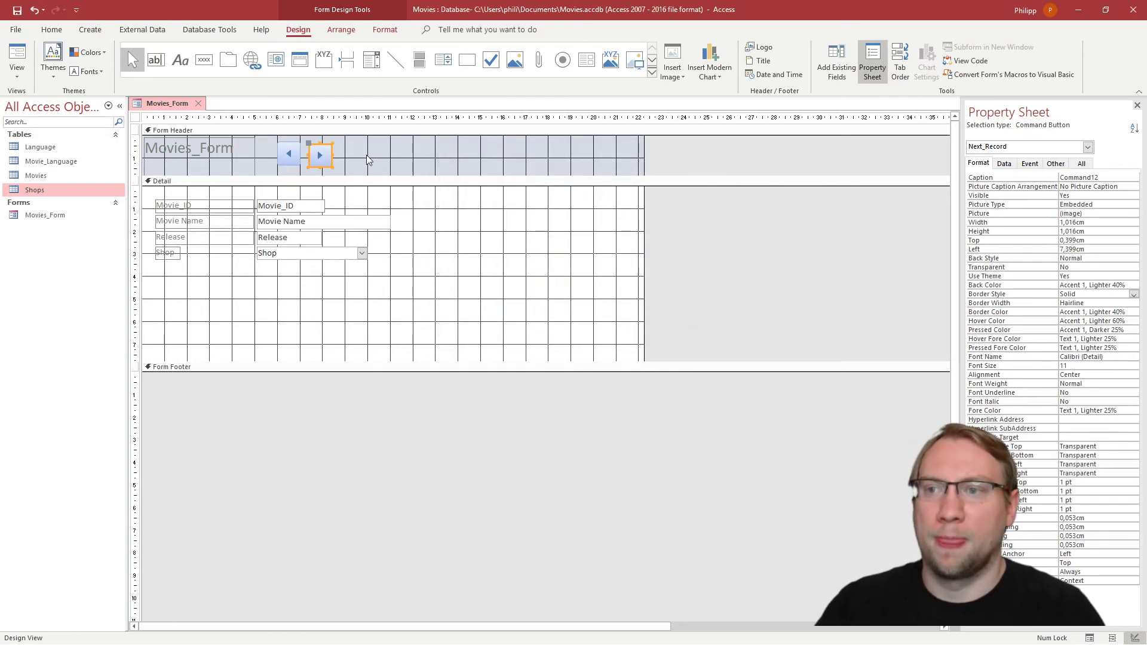
left_click_drag(324, 144, 320, 142)
left_click(361, 157)
Step: Place another command button in the form header past the next-record button, with the Record Operations action Add New Record
left_click(204, 60)
left_click(351, 146)
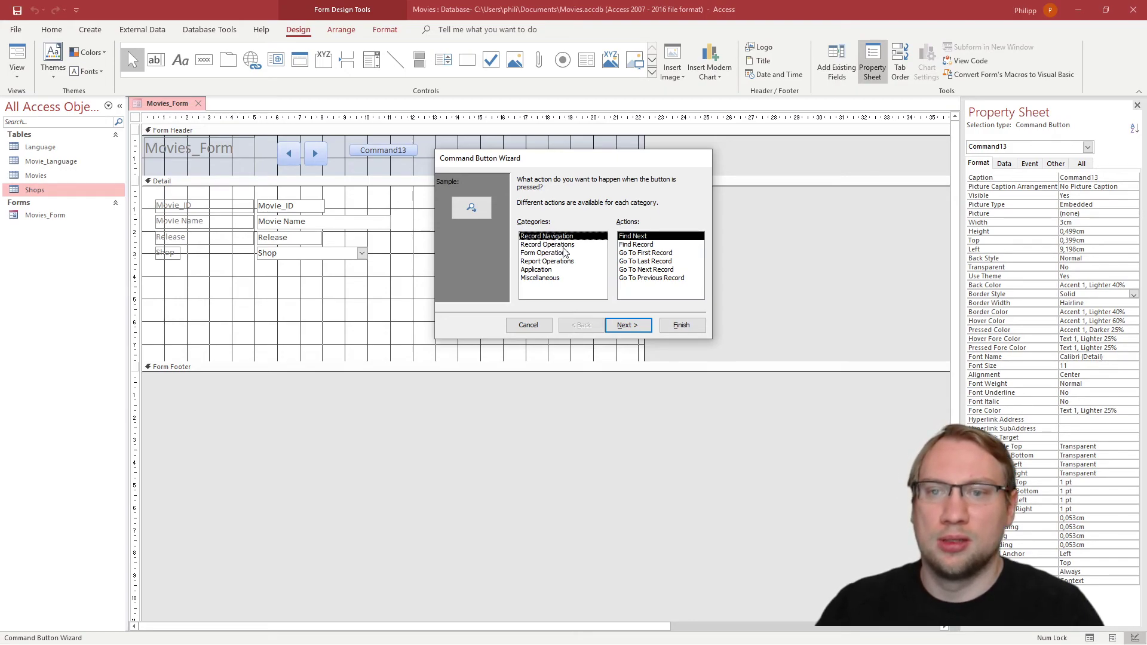
left_click(560, 245)
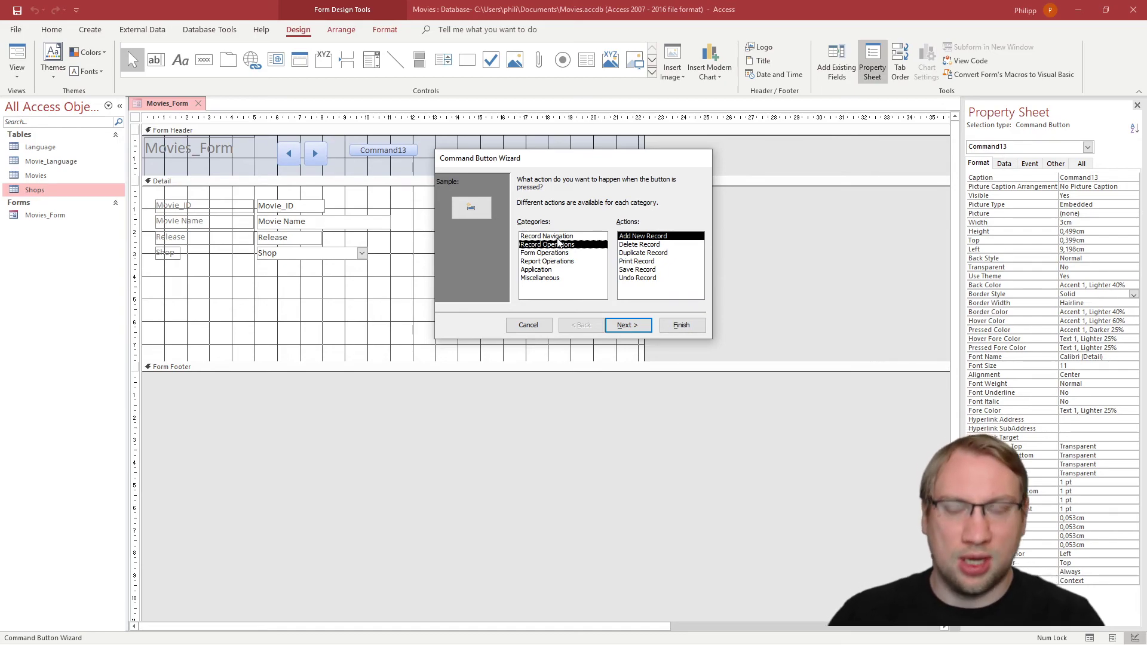
left_click(649, 236)
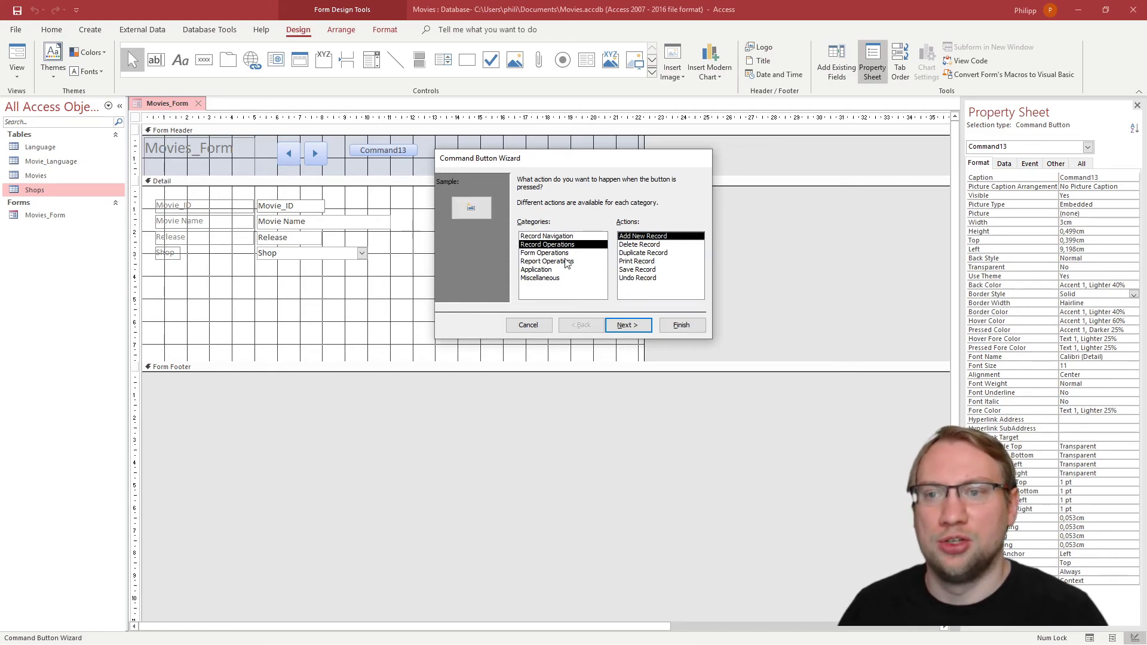
left_click(628, 325)
Step: Give the button the Go To New picture and the name Add_Record, and adjust its position in the header beside the navigation buttons
left_click(604, 251)
left_click(604, 243)
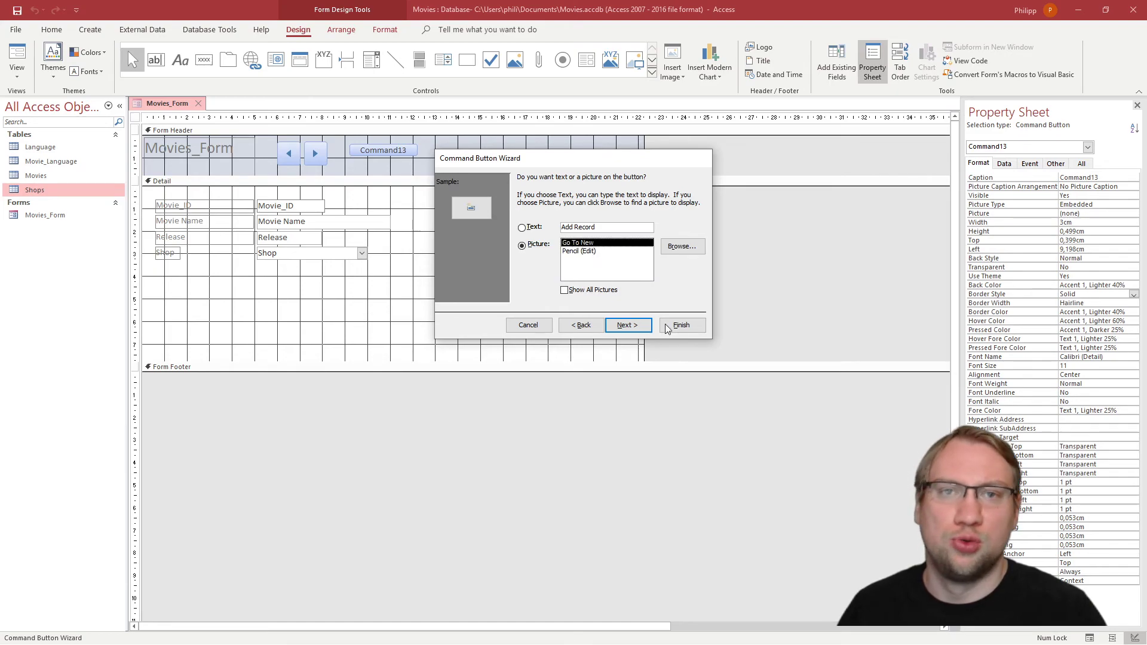
left_click(643, 328)
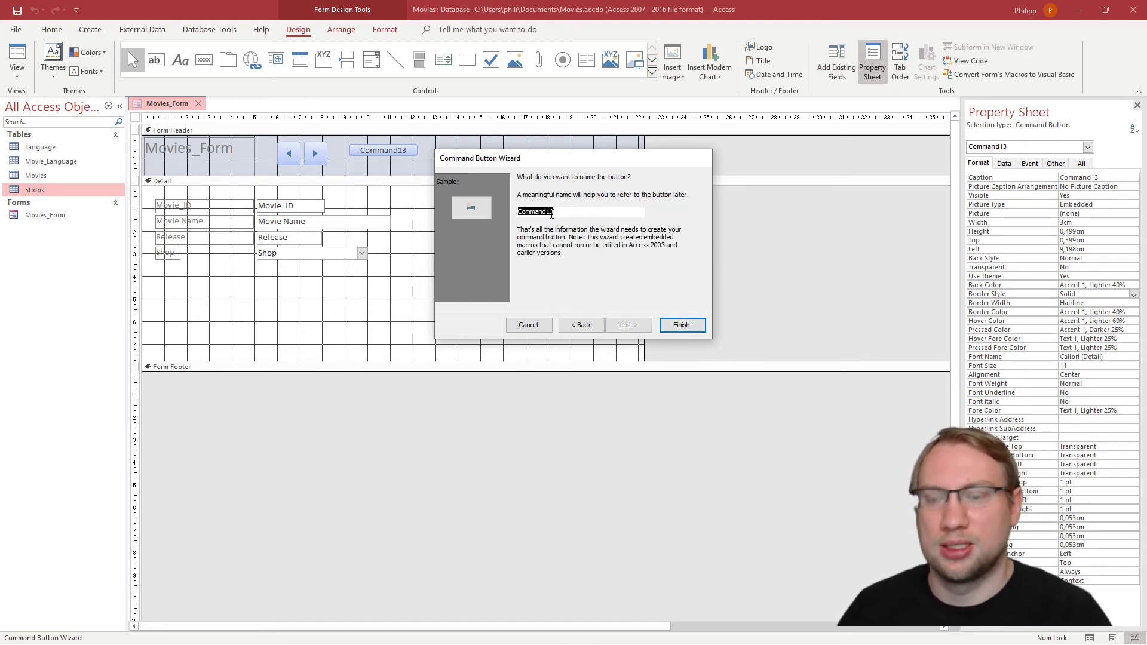
type("Add")
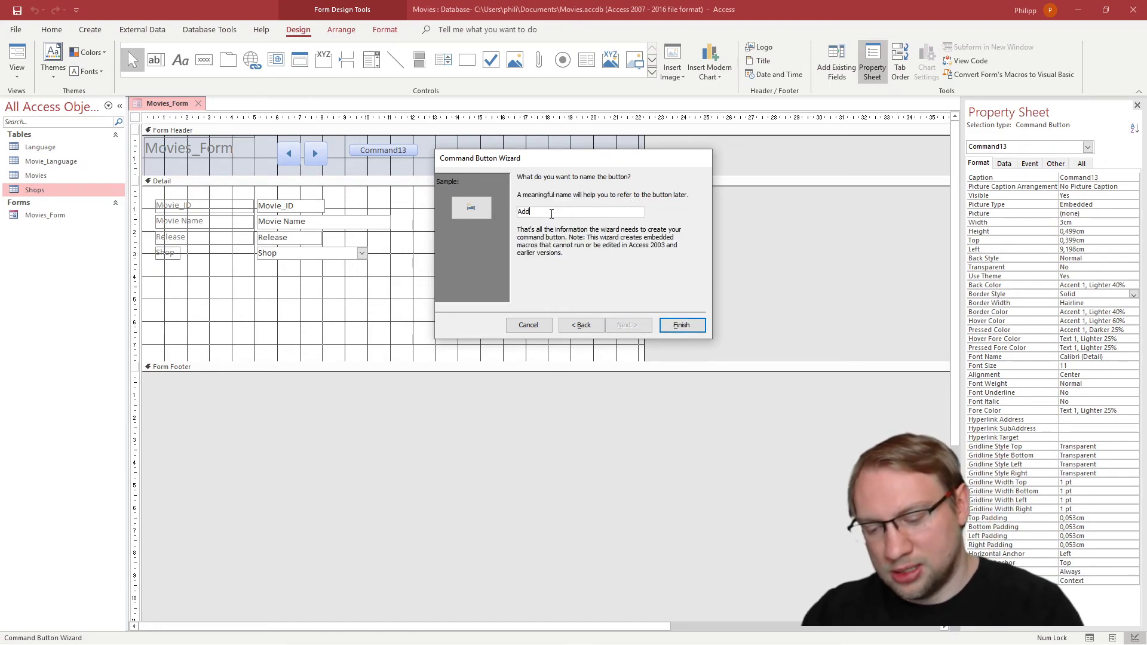
type("_Record")
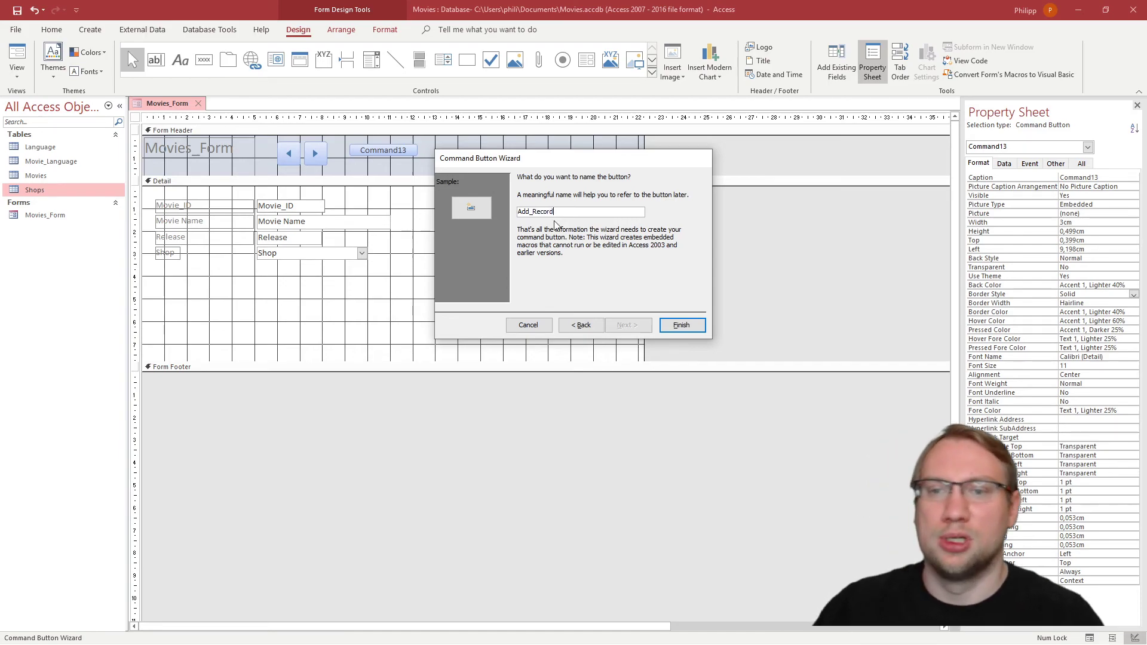
left_click(681, 325)
left_click_drag(371, 147, 376, 144)
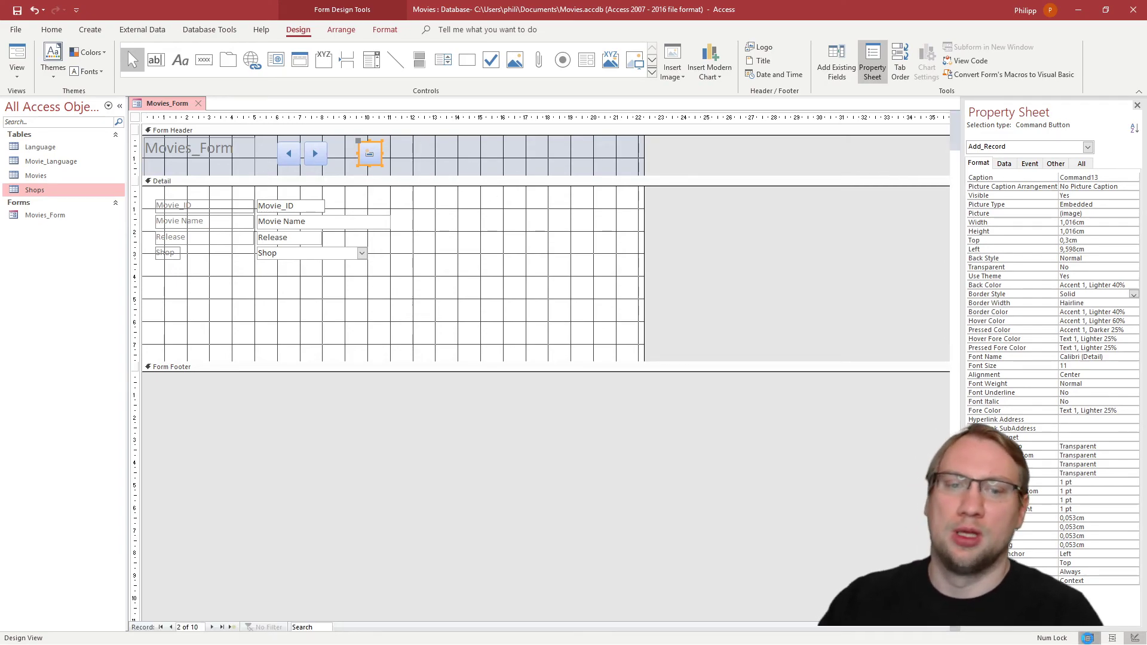
Step: Switch to Form View and move forward and back through the movie records with the new header buttons to test them
left_click(1089, 637)
left_click(310, 132)
left_click(308, 132)
left_click(286, 133)
left_click(287, 133)
left_click(288, 134)
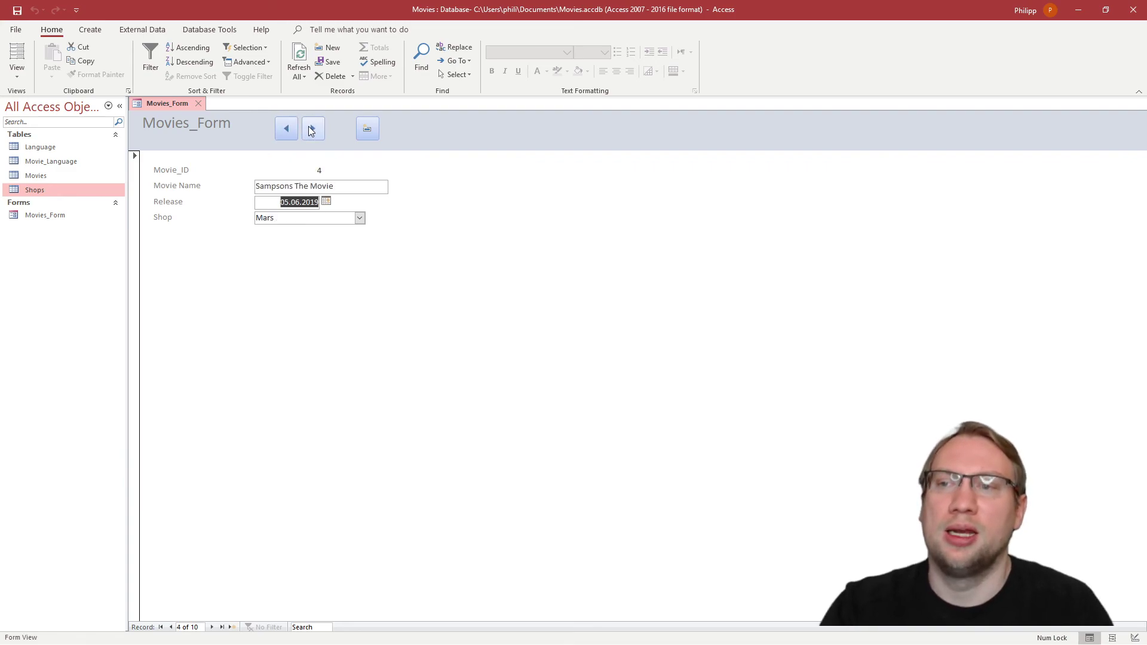
Step: Add a movie record with the form's add-record button: name Ice Year, release date 02.04.2020, shop Media Marchet, and save it
left_click(363, 131)
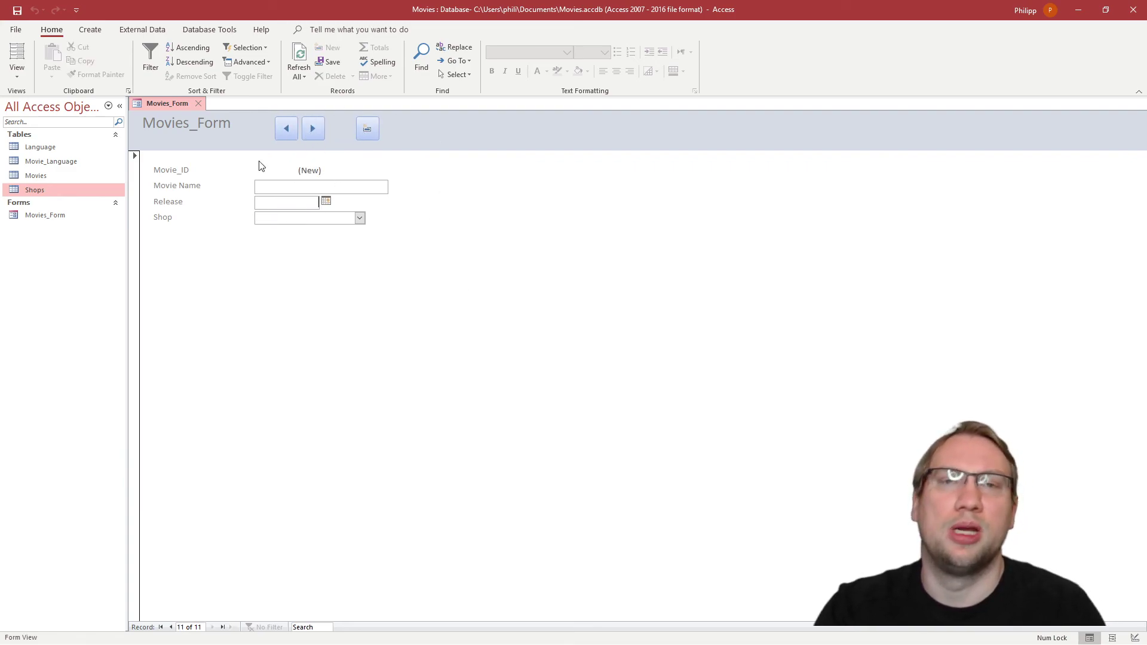
left_click(325, 201)
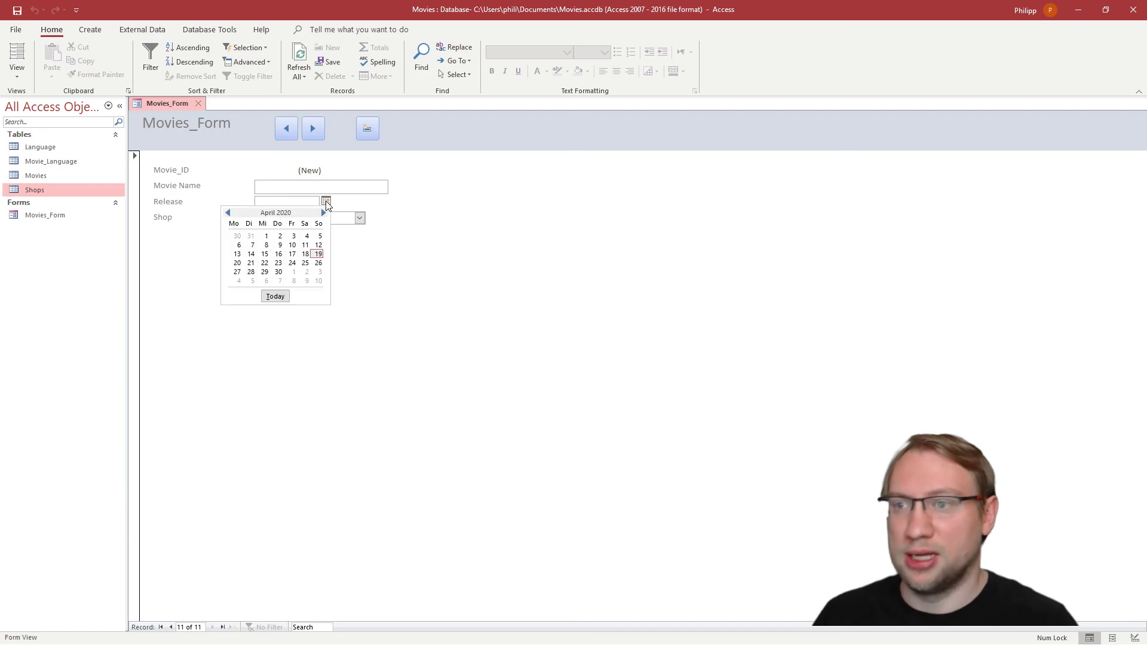
left_click(276, 237)
left_click(280, 185)
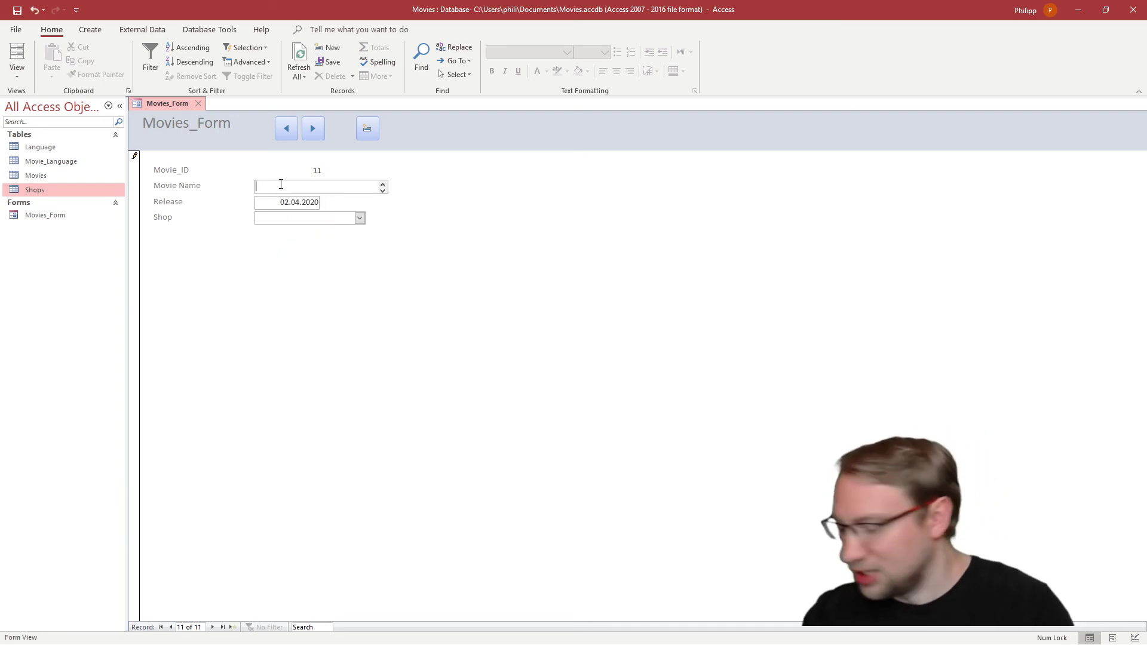
type("Ice Year")
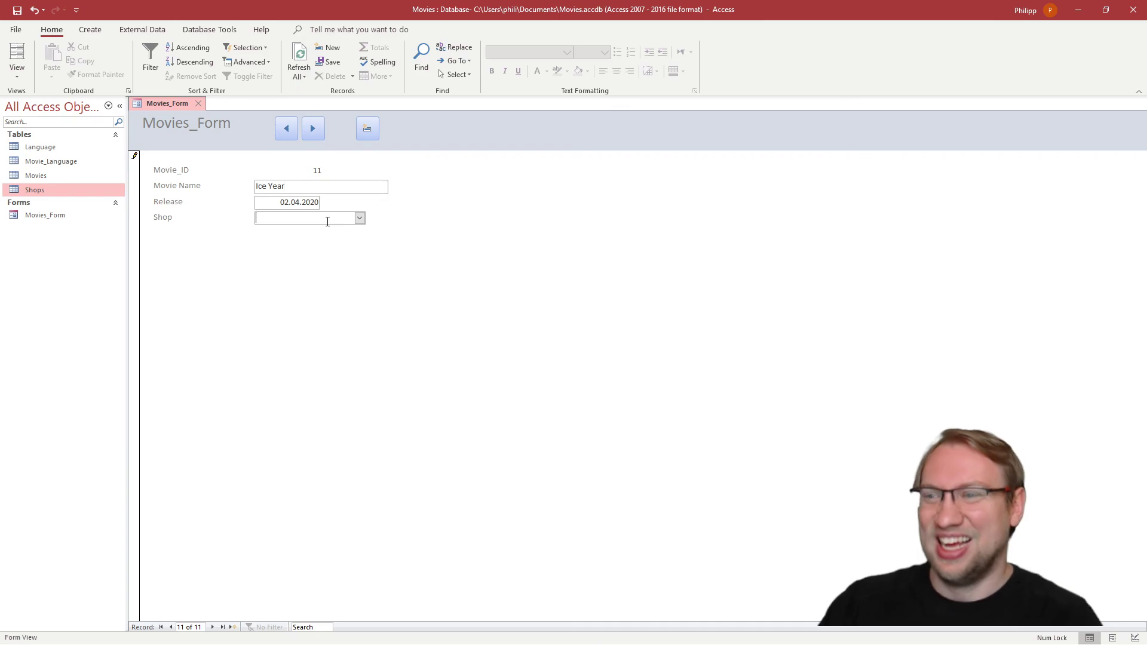
left_click(360, 218)
left_click(339, 254)
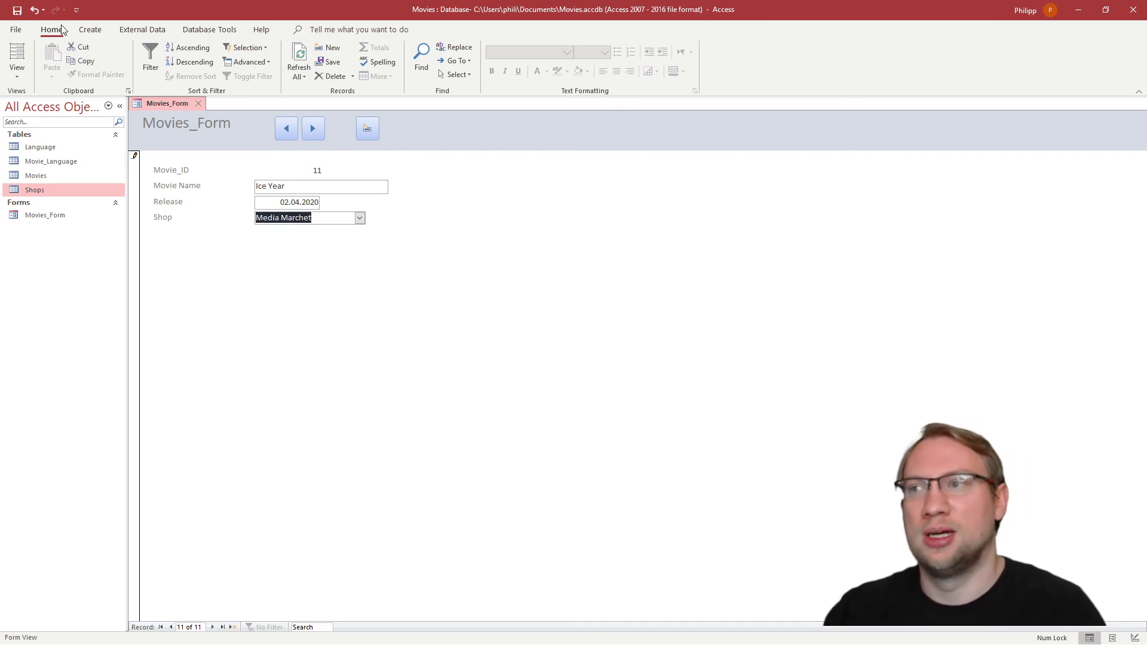
left_click(16, 10)
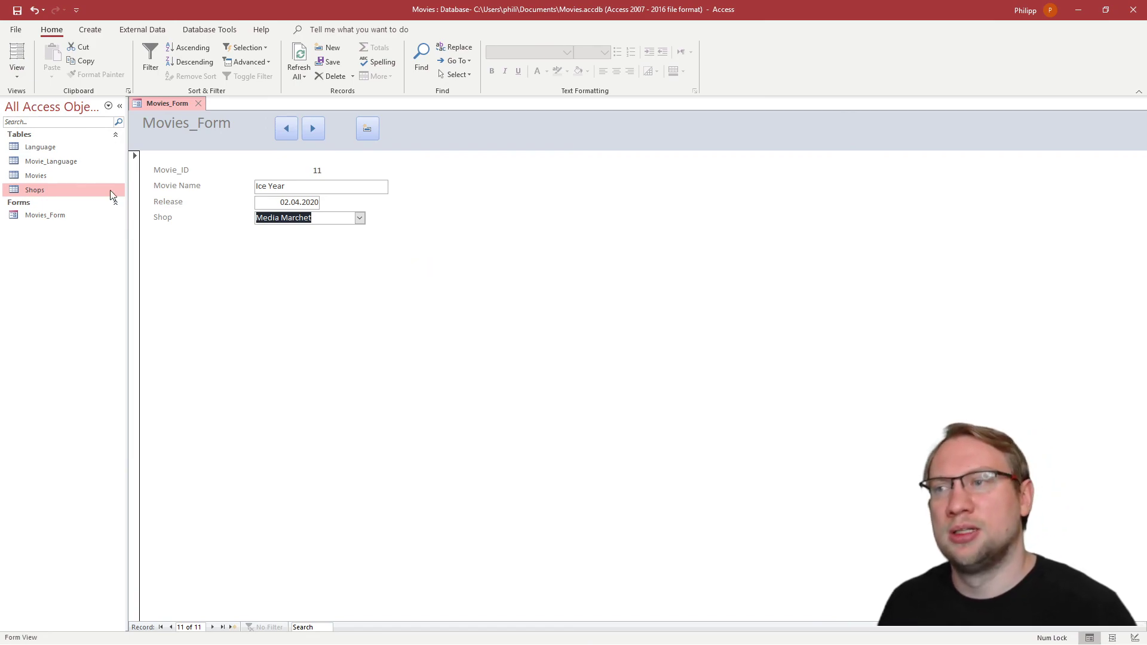
left_click(46, 148)
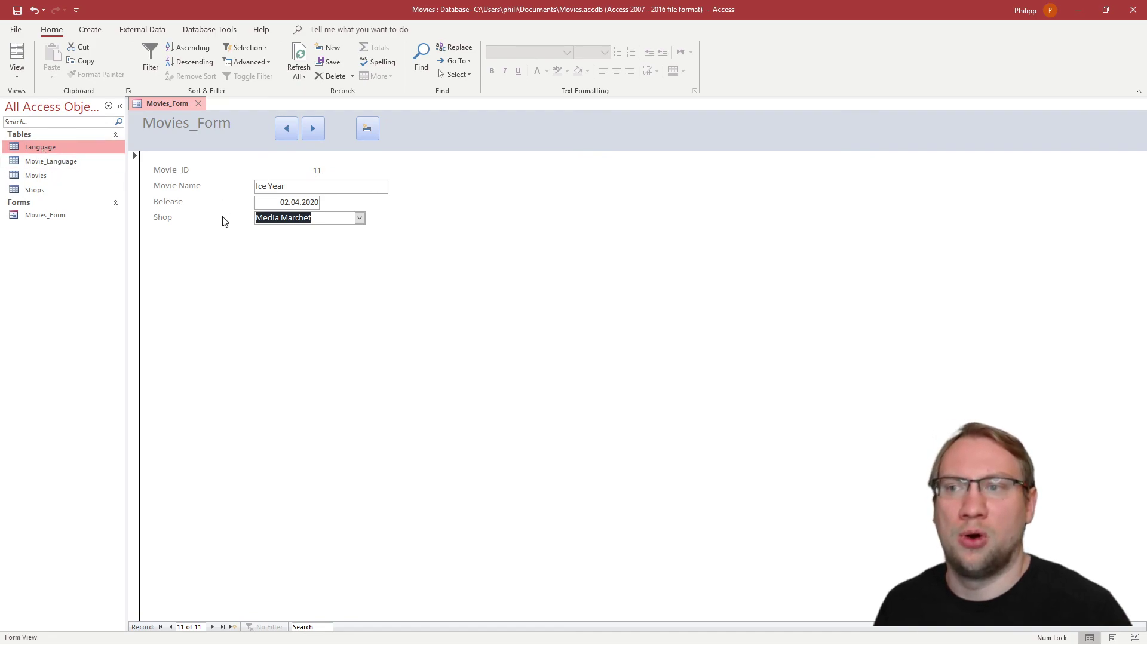